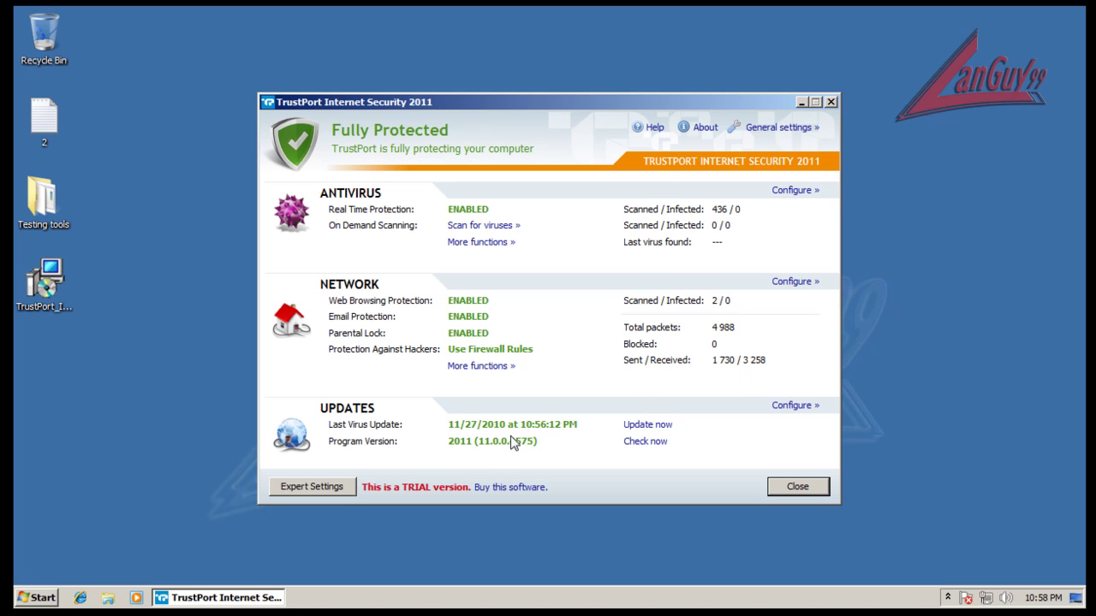
Step: Update the virus definitions to 100% past the trial-mode notice, then close the updater
{"action": "left_click", "coordinate": [646, 428]}
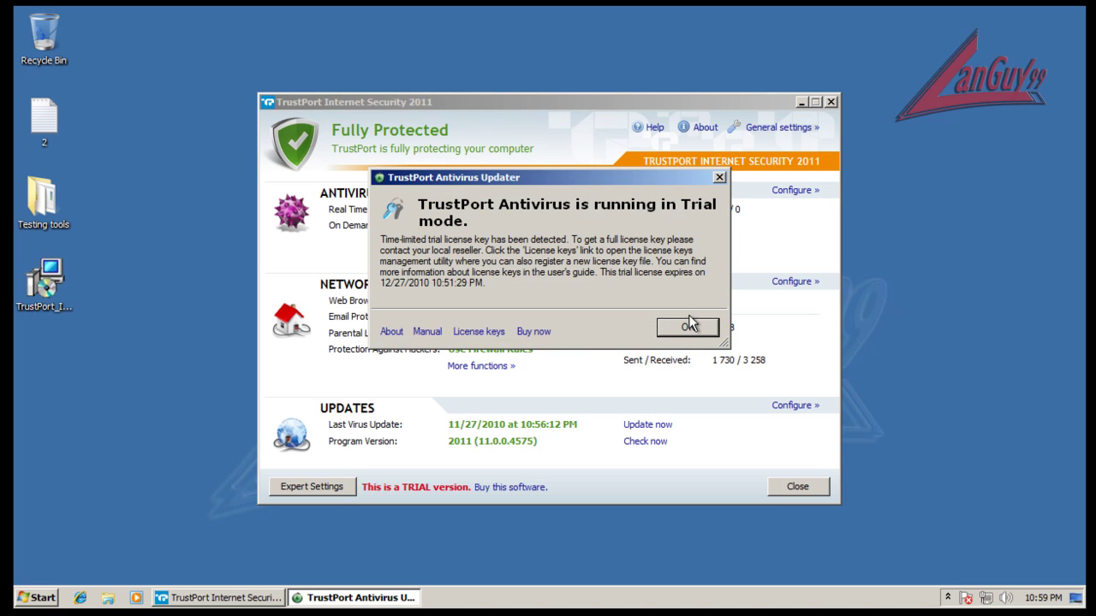
{"action": "left_click", "coordinate": [689, 332]}
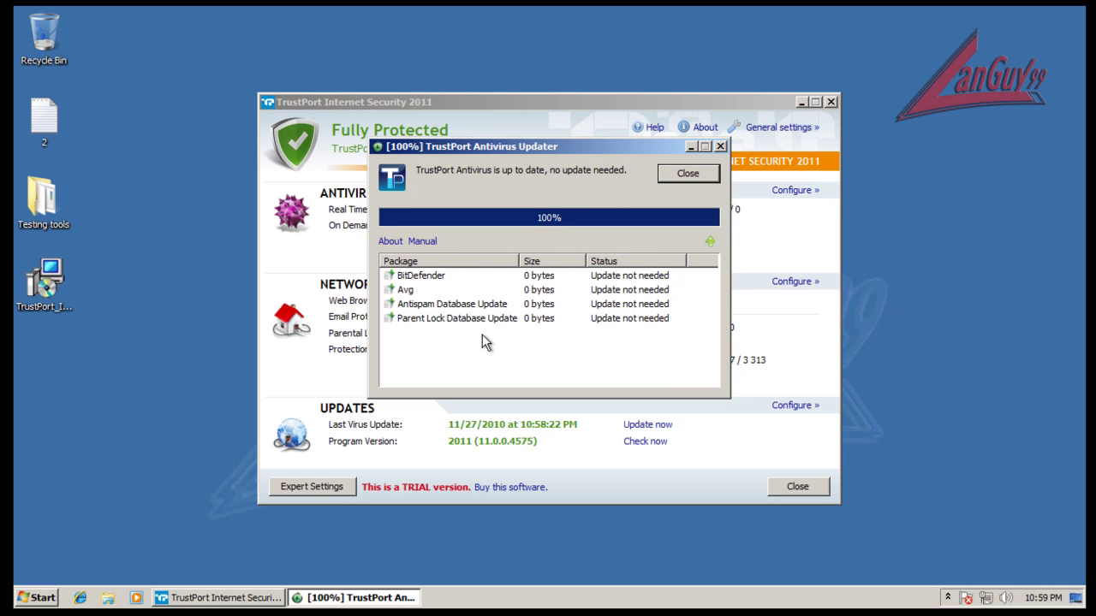
{"action": "left_click", "coordinate": [695, 173]}
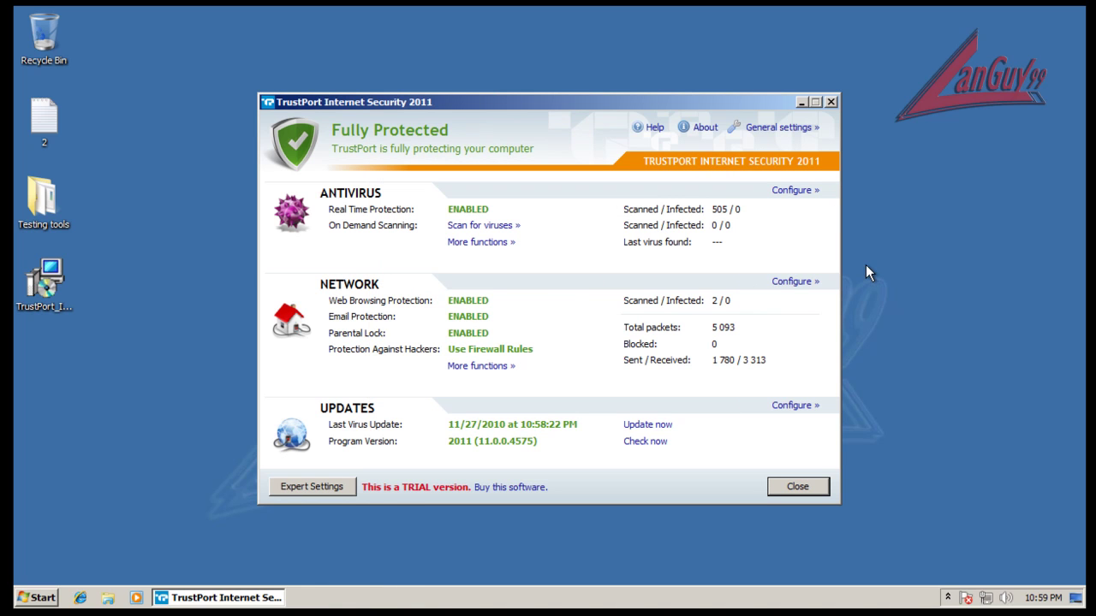
Step: Look at the Network configuration options and Protection Against Hackers, leaving them unchanged
{"action": "left_click", "coordinate": [802, 284]}
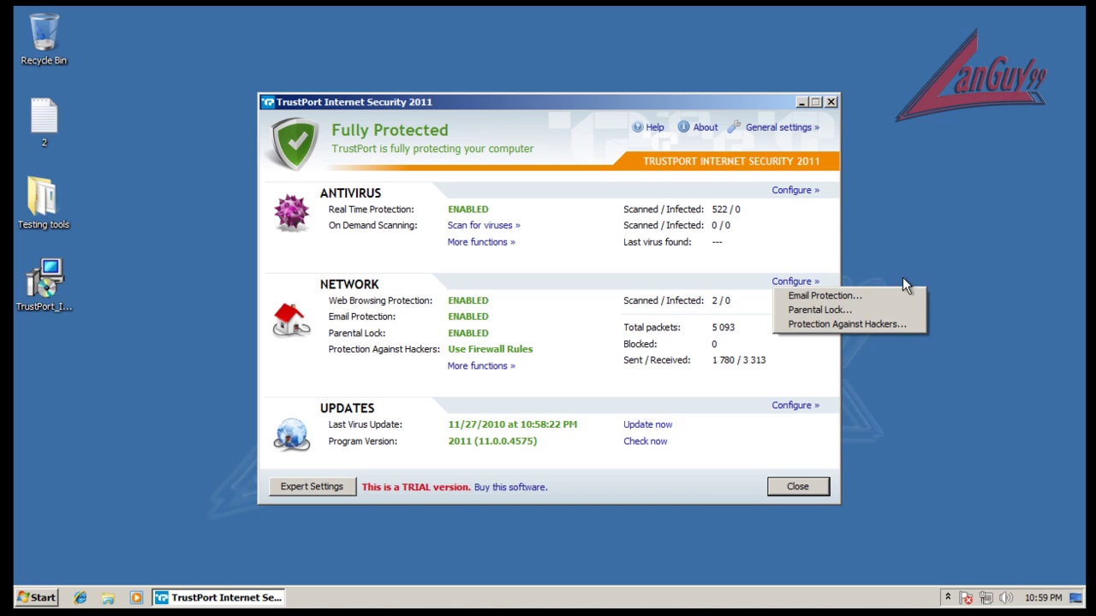
{"action": "left_click", "coordinate": [877, 325]}
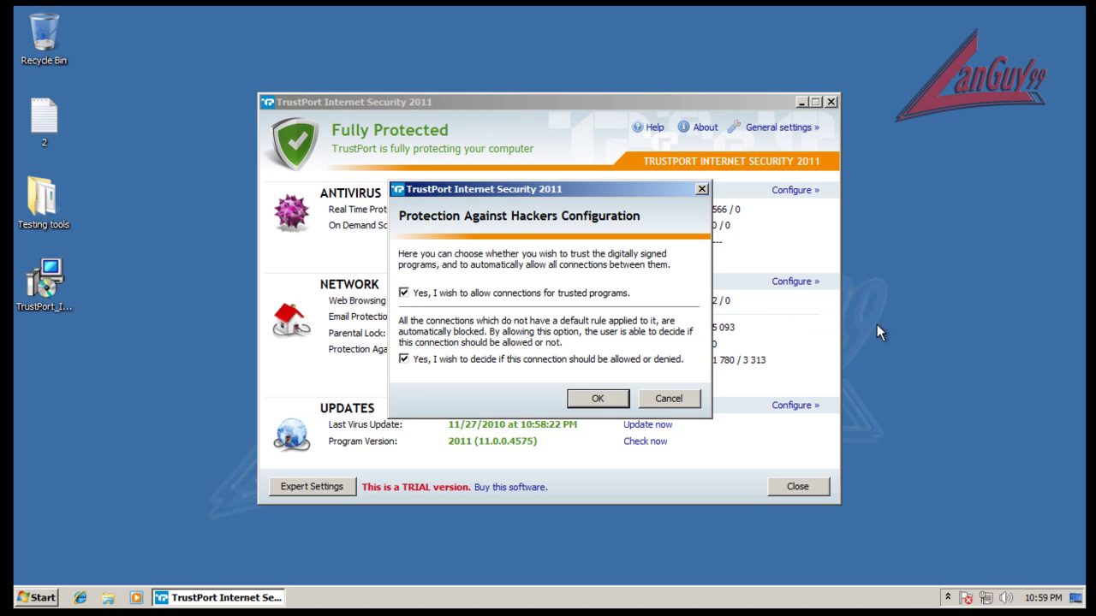
{"action": "left_click", "coordinate": [690, 394]}
Step: Browse the Antivirus and General settings choices, then close the TrustPort main window
{"action": "left_click", "coordinate": [795, 191]}
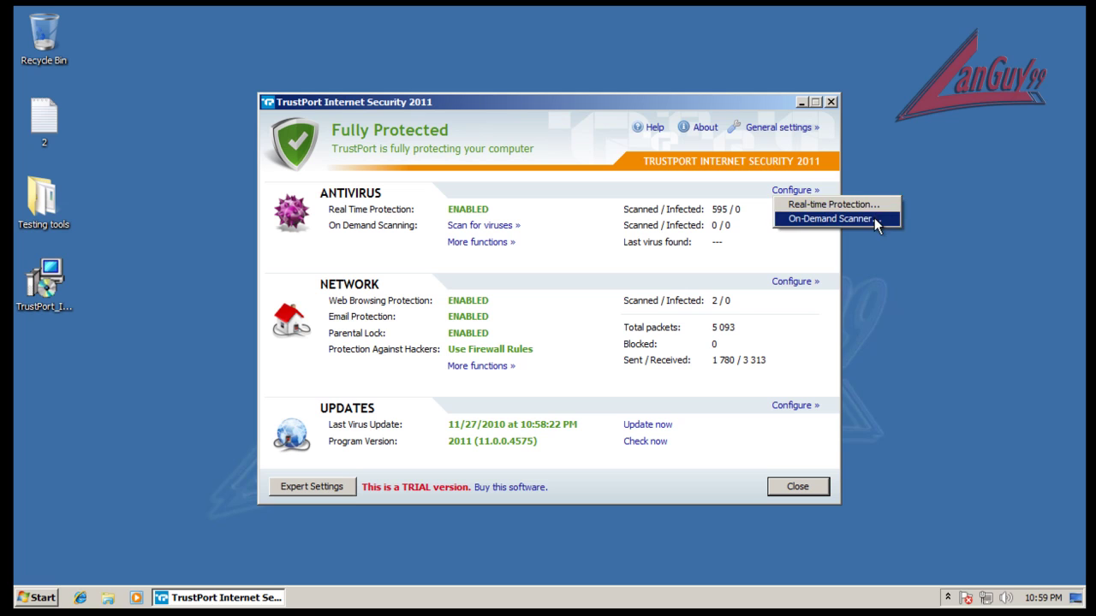
{"action": "left_click", "coordinate": [770, 257]}
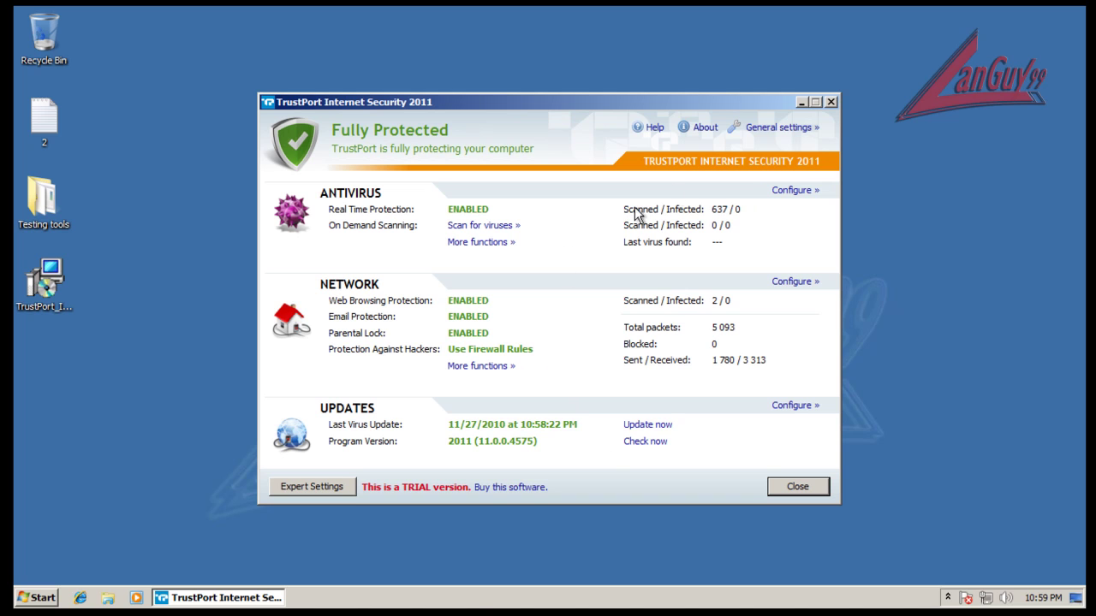
{"action": "left_click", "coordinate": [791, 130]}
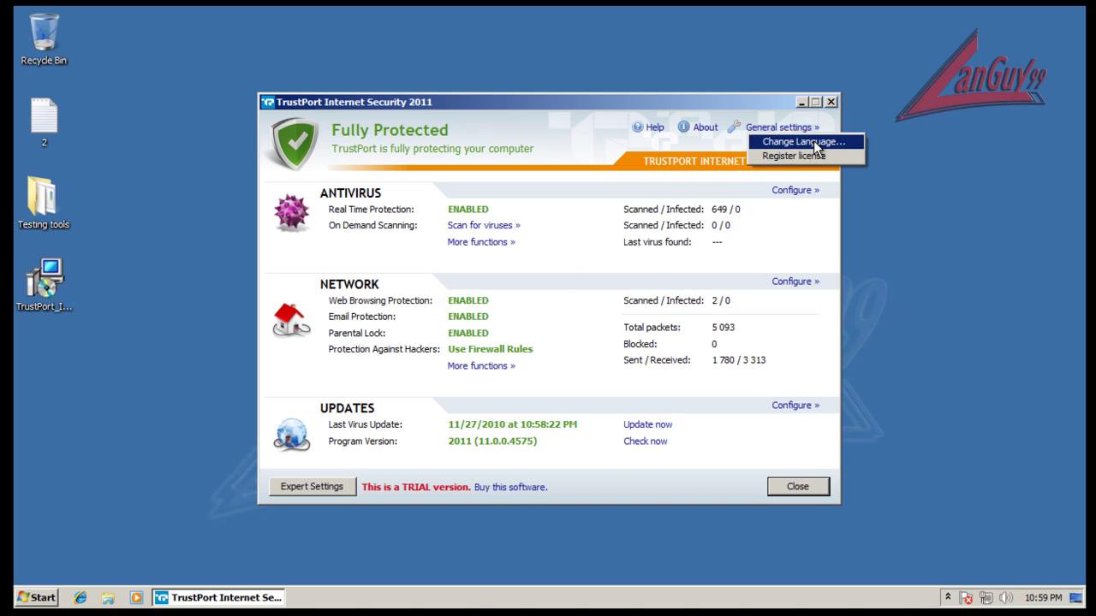
{"action": "left_click", "coordinate": [830, 101]}
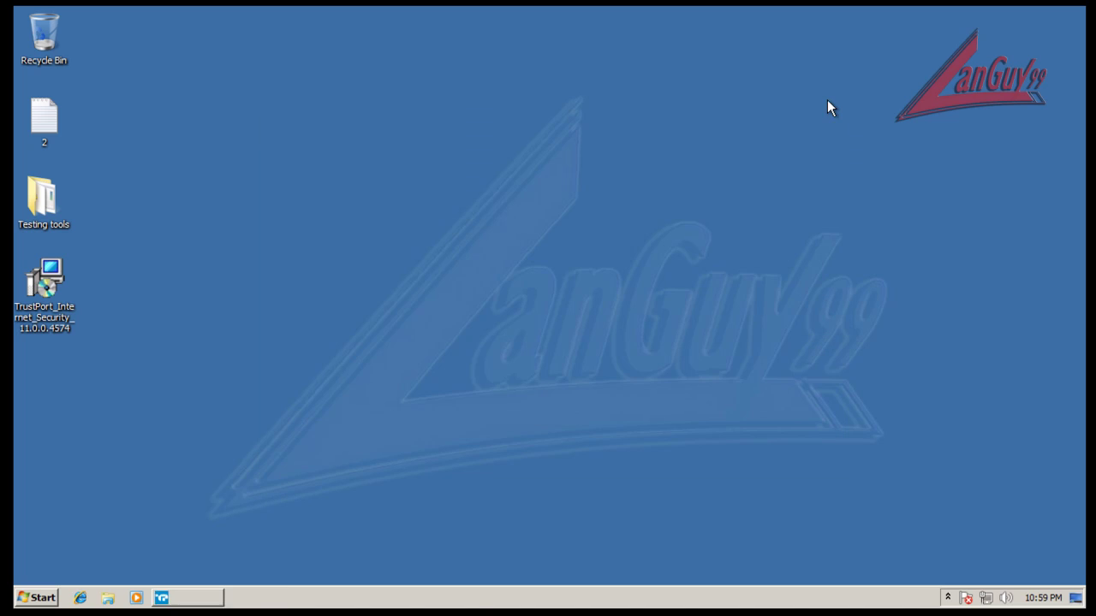
Step: Check the TrustPort tray icon's Antivirus and Update submenus, then bring up the taskbar menu
{"action": "left_click", "coordinate": [948, 598]}
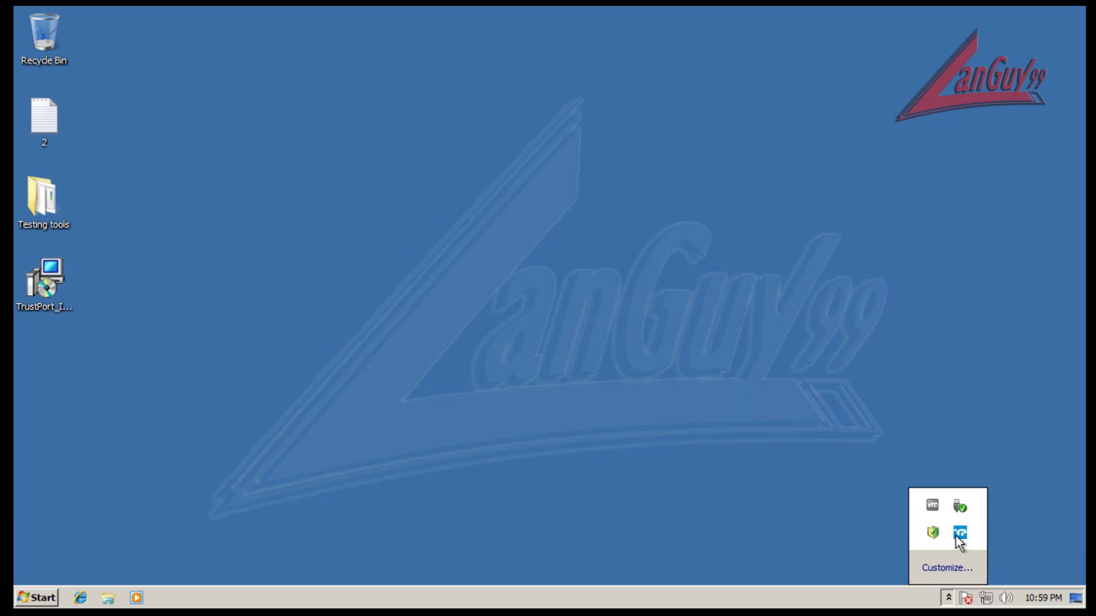
{"action": "right_click", "coordinate": [956, 530]}
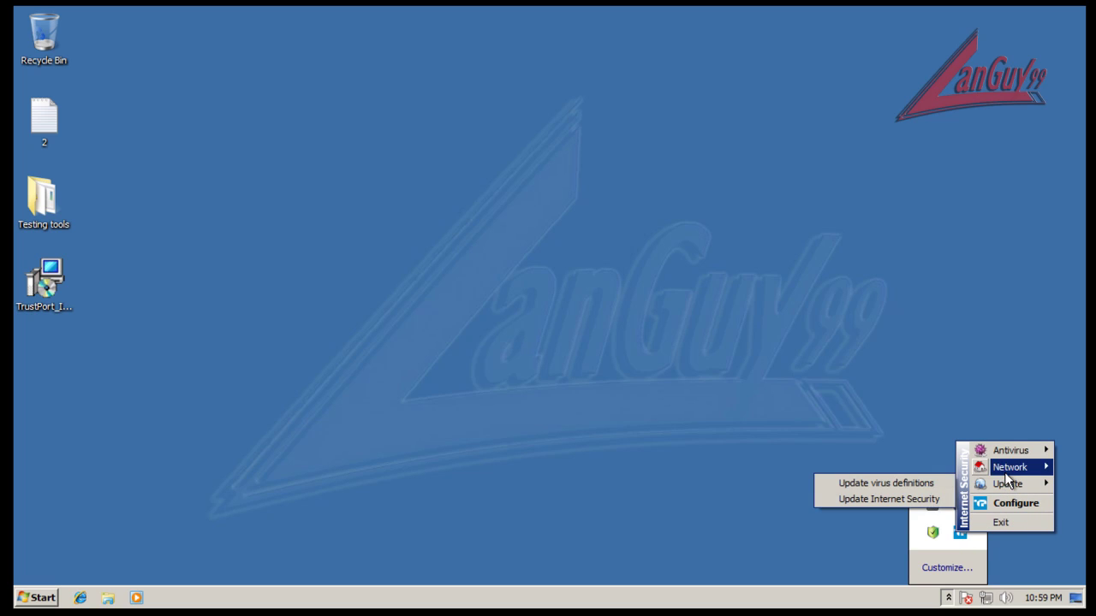
{"action": "mouse_move", "coordinate": [1015, 456]}
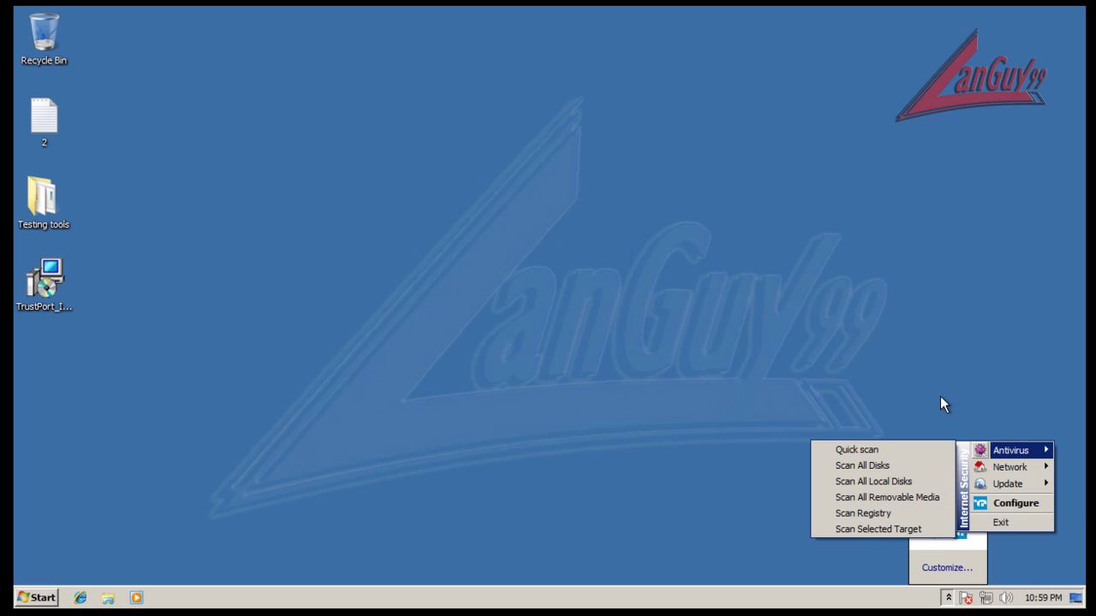
{"action": "left_click", "coordinate": [923, 553]}
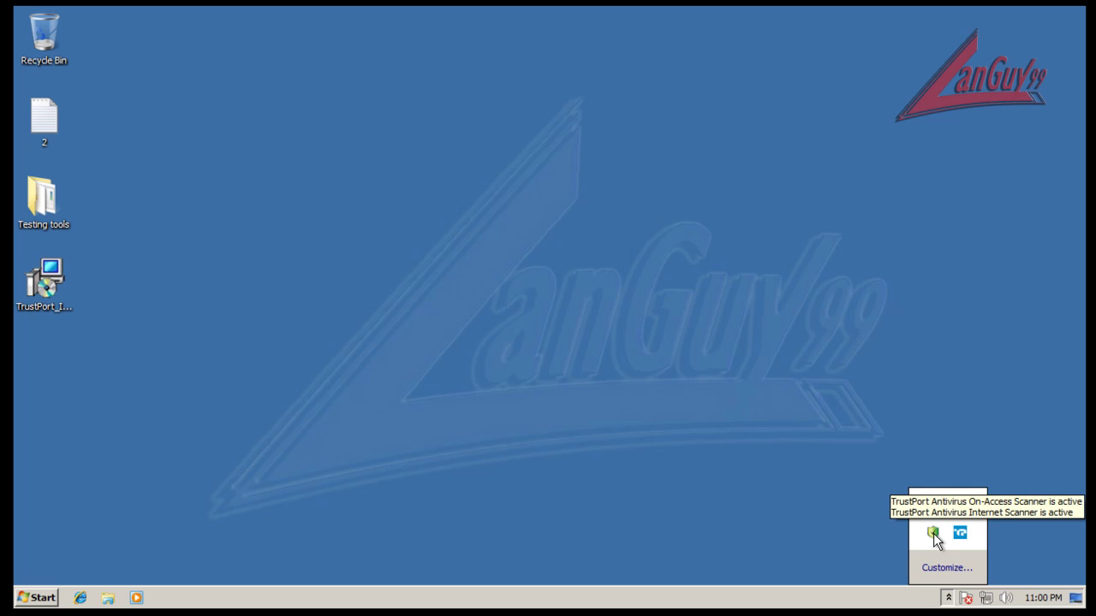
{"action": "right_click", "coordinate": [783, 602]}
Step: Start Task Manager showing processes from all users, sorted by Description
{"action": "left_click", "coordinate": [807, 553]}
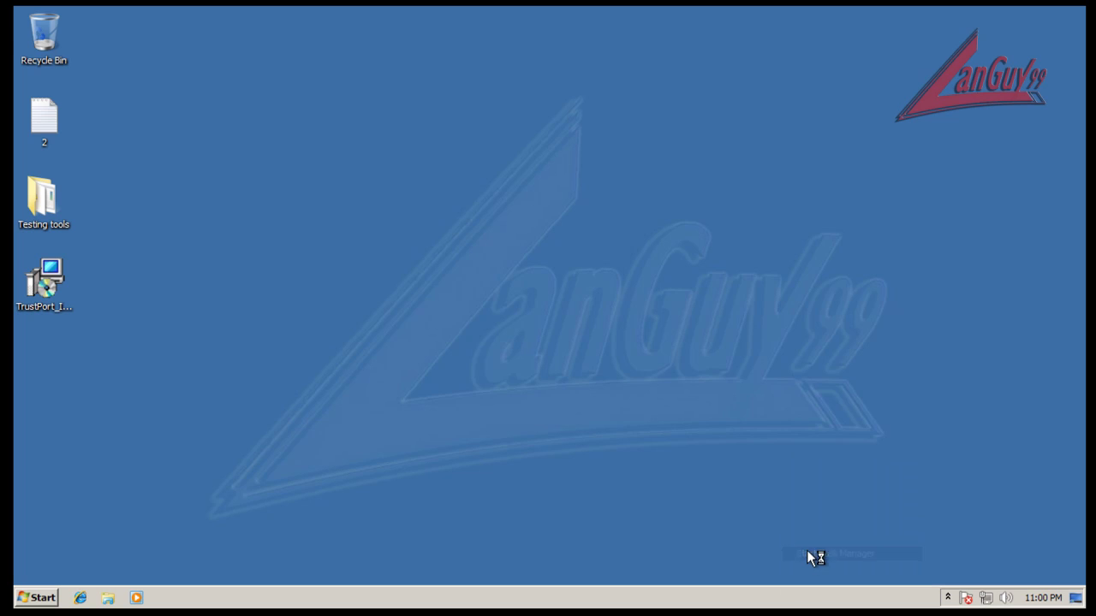
{"action": "left_click_drag", "start_coordinate": [303, 25], "coordinate": [626, 76]}
{"action": "left_click", "coordinate": [499, 396]}
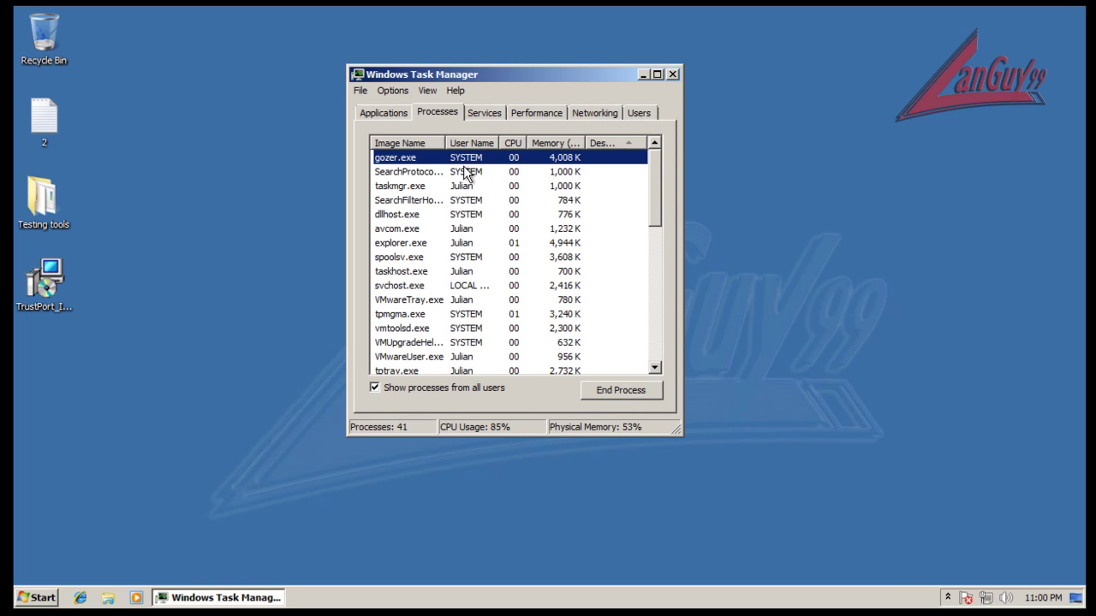
{"action": "left_click", "coordinate": [610, 143]}
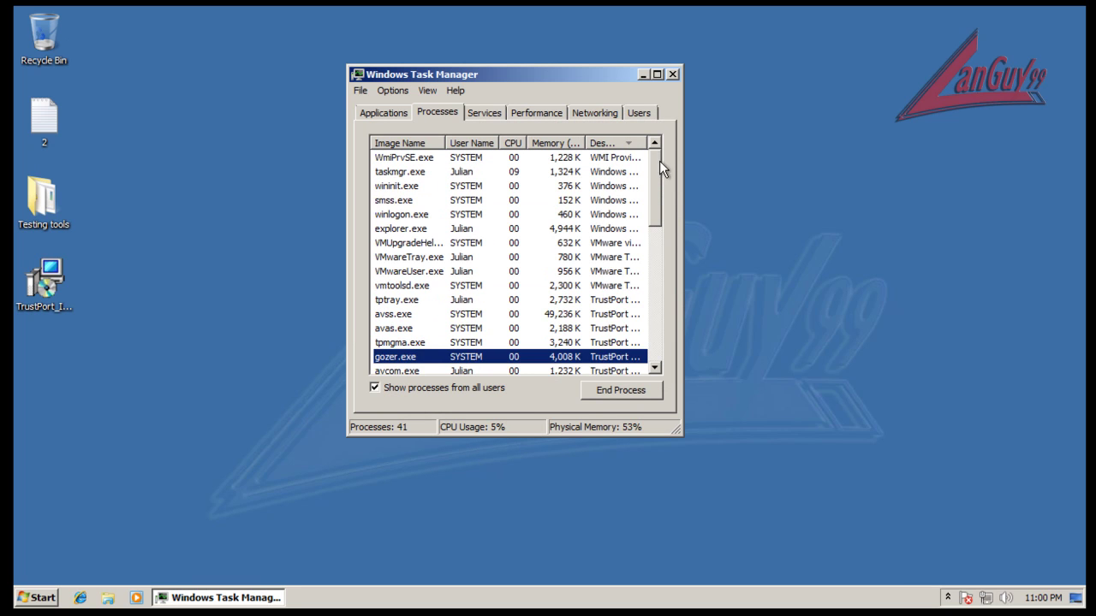
{"action": "mouse_move", "coordinate": [651, 169]}
{"action": "left_mouse_down"}
{"action": "mouse_move", "coordinate": [652, 333]}
{"action": "mouse_move", "coordinate": [654, 171]}
{"action": "left_mouse_up"}
Step: Widen Task Manager, inspect the avss.exe process's 49,236 K memory use, then close it
{"action": "left_click_drag", "start_coordinate": [680, 252], "coordinate": [794, 276]}
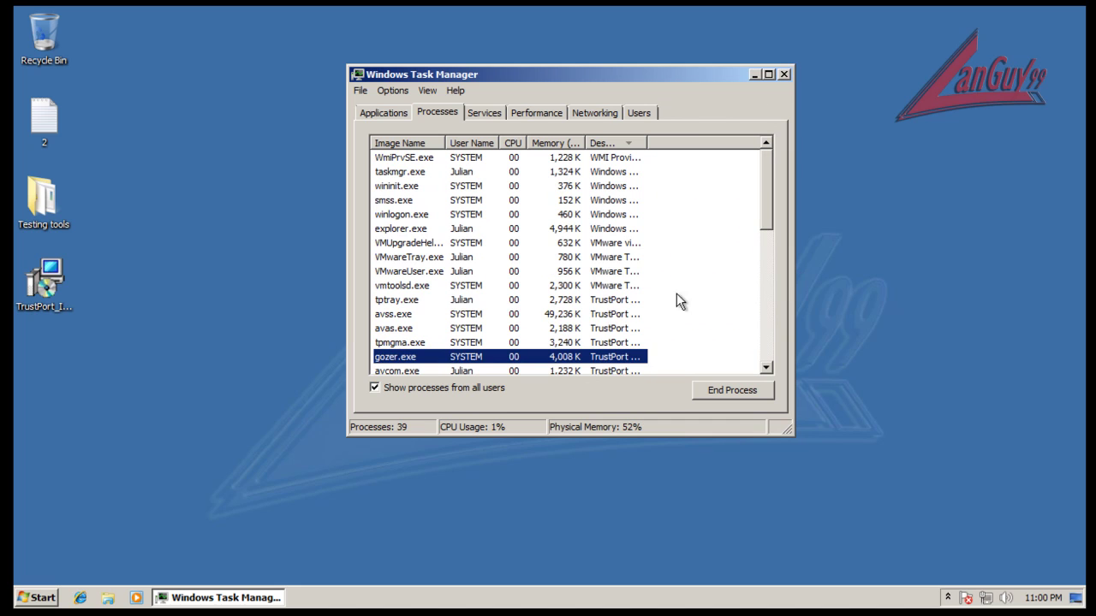
{"action": "left_click", "coordinate": [565, 318]}
{"action": "left_click_drag", "start_coordinate": [765, 206], "coordinate": [765, 221]}
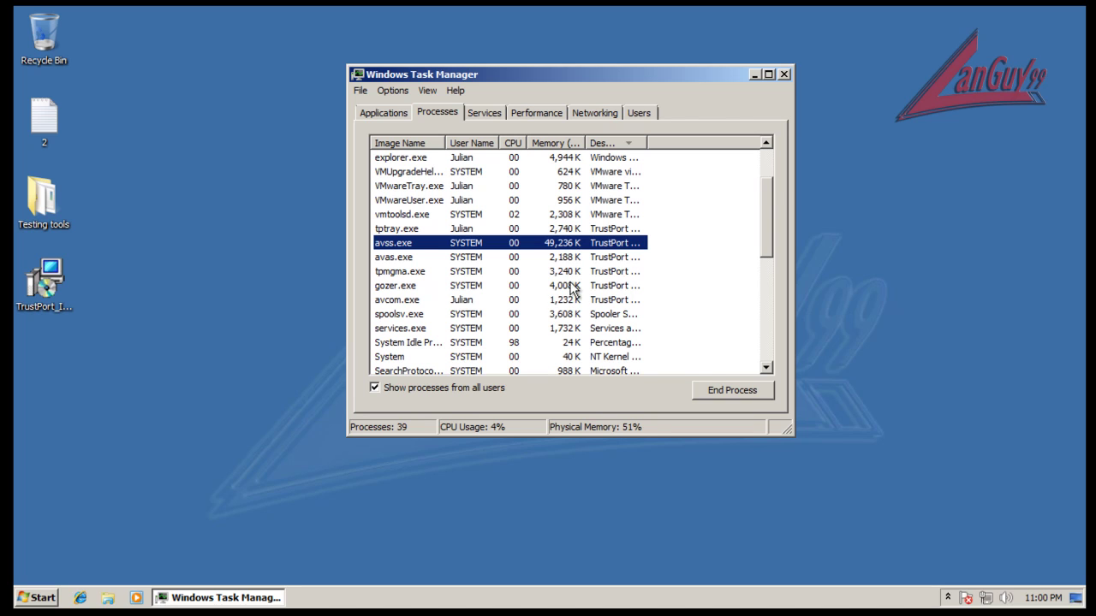
{"action": "mouse_move", "coordinate": [764, 209]}
{"action": "left_mouse_down"}
{"action": "mouse_move", "coordinate": [767, 187]}
{"action": "mouse_move", "coordinate": [770, 332]}
{"action": "mouse_move", "coordinate": [762, 201]}
{"action": "left_mouse_up"}
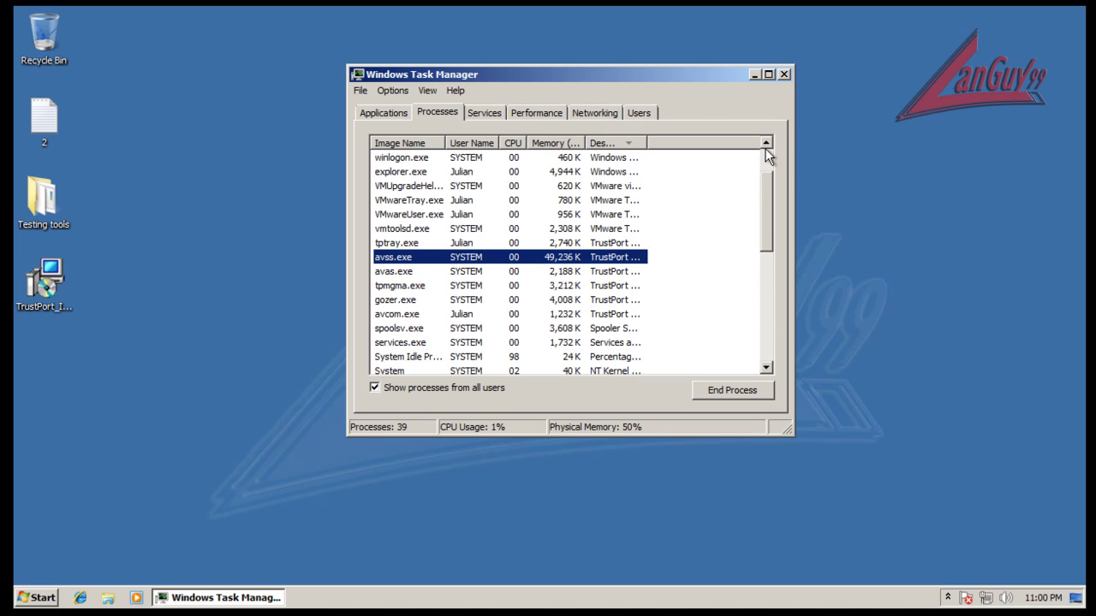
{"action": "left_click", "coordinate": [782, 75]}
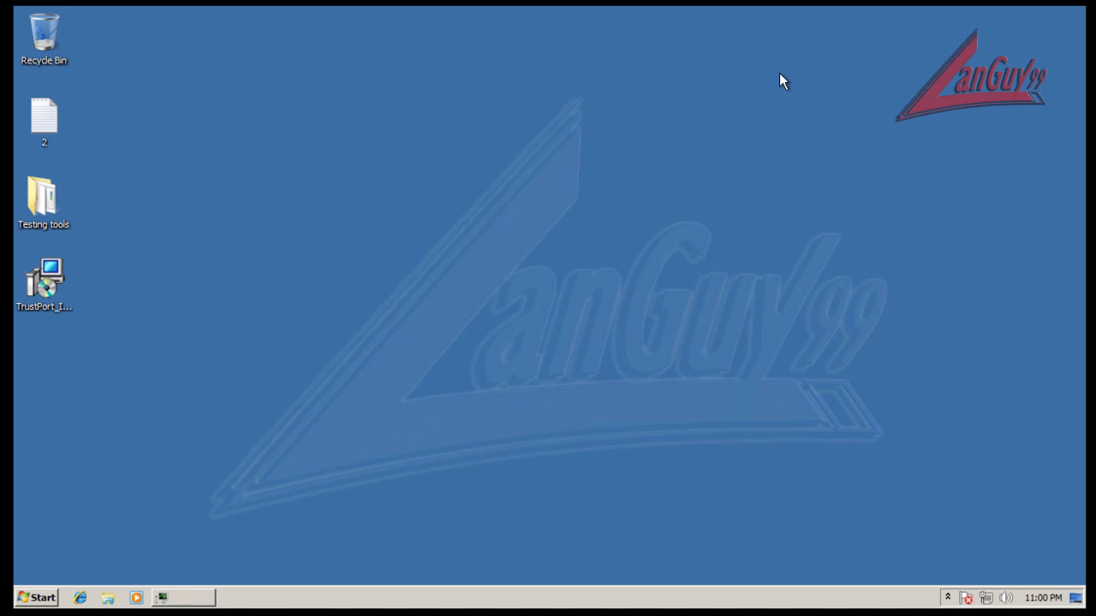
Step: Launch Internet Explorer and open the URL list file 2 in Notepad, selecting the first URL
{"action": "left_click", "coordinate": [81, 597]}
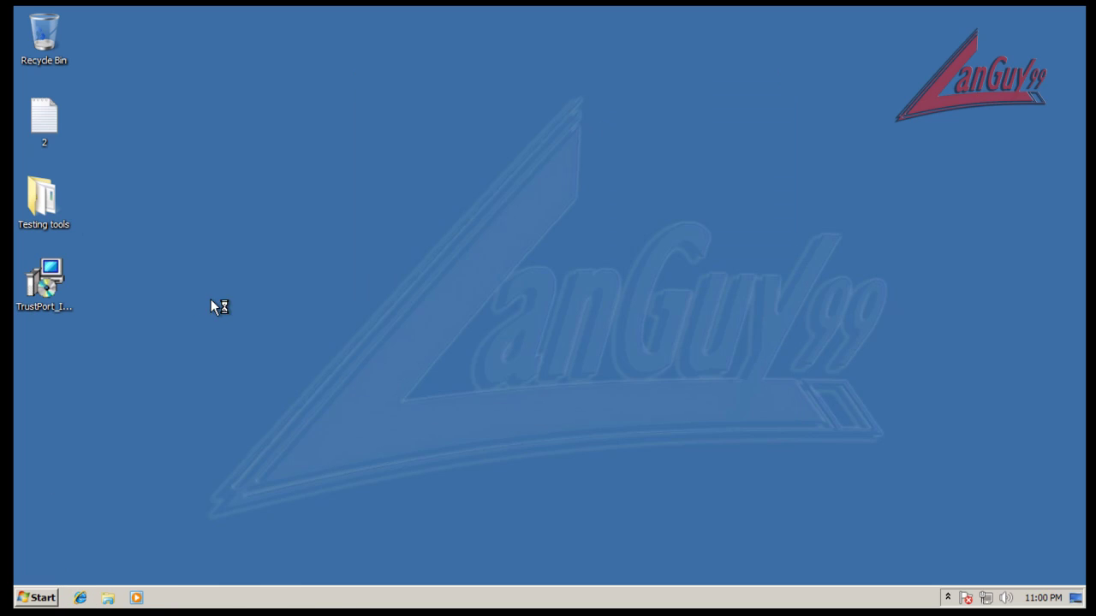
{"action": "double_click", "coordinate": [55, 122]}
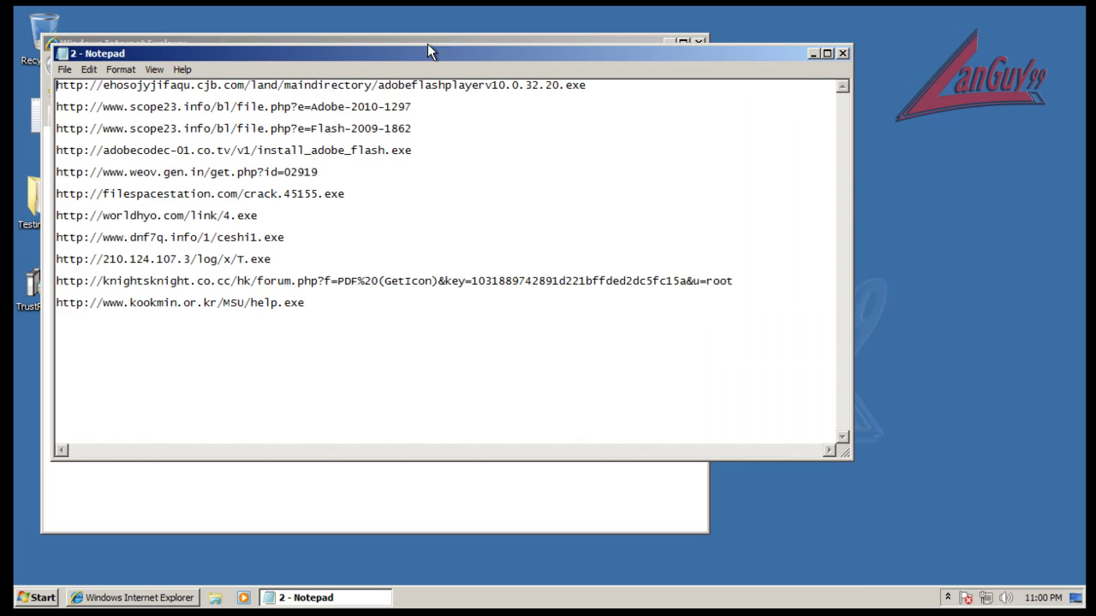
{"action": "left_click_drag", "start_coordinate": [428, 48], "coordinate": [405, 305]}
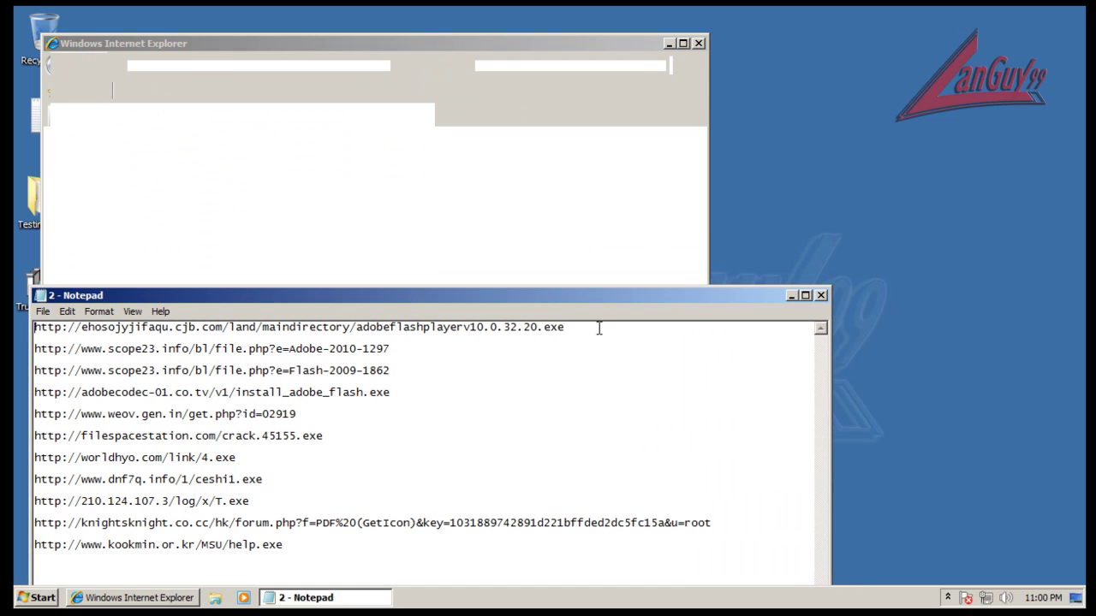
{"action": "left_click_drag", "start_coordinate": [600, 329], "coordinate": [27, 313]}
{"action": "key", "text": "ctrl+c"}
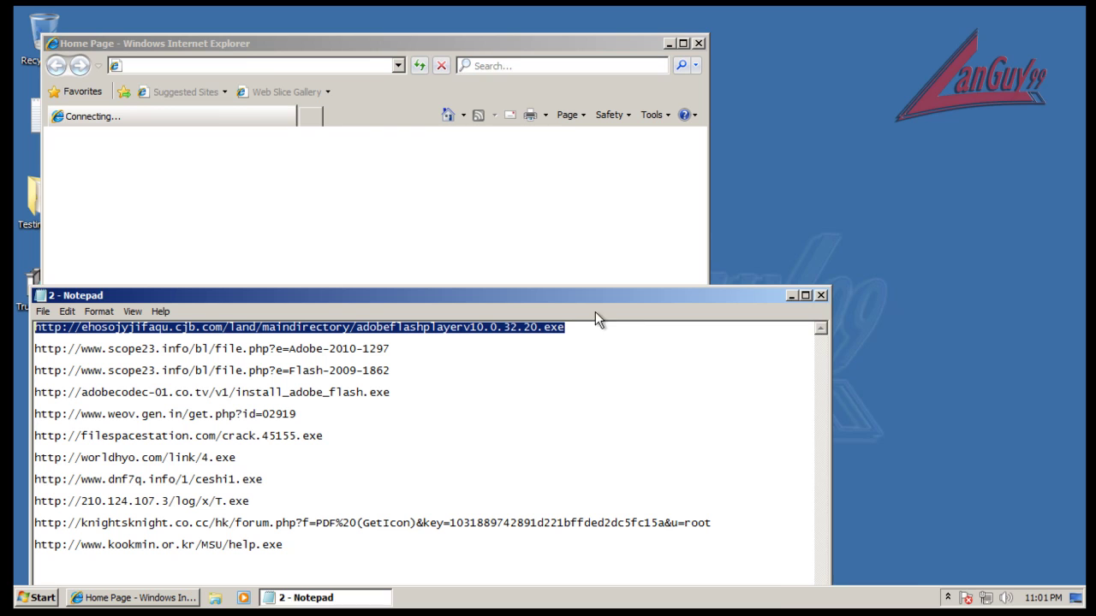
Step: Check all users' processes in Task Manager, then close it
{"action": "right_click", "coordinate": [773, 604]}
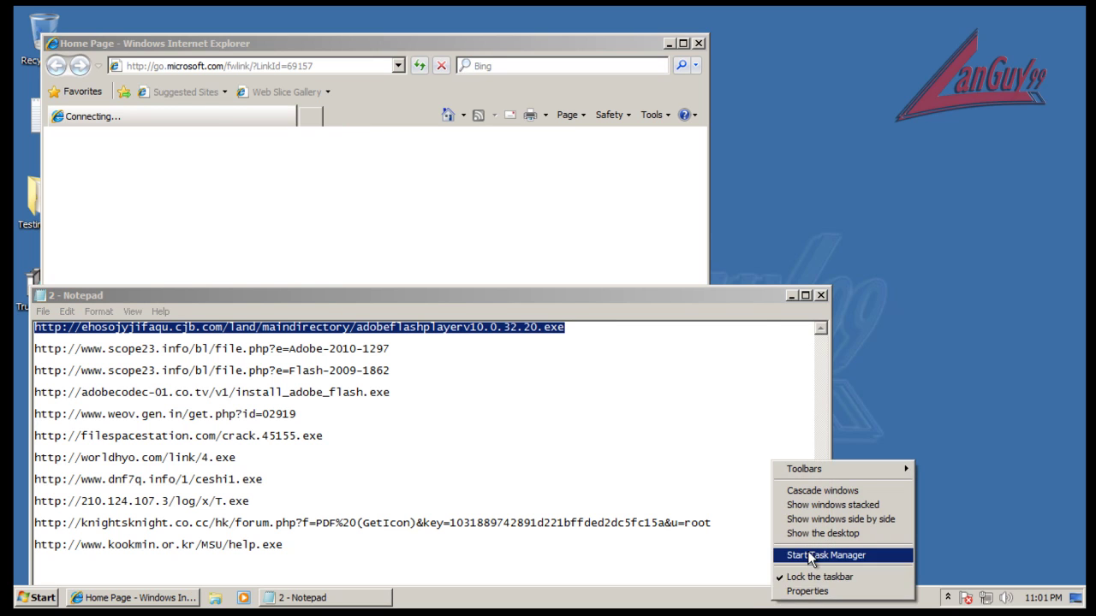
{"action": "left_click", "coordinate": [812, 554]}
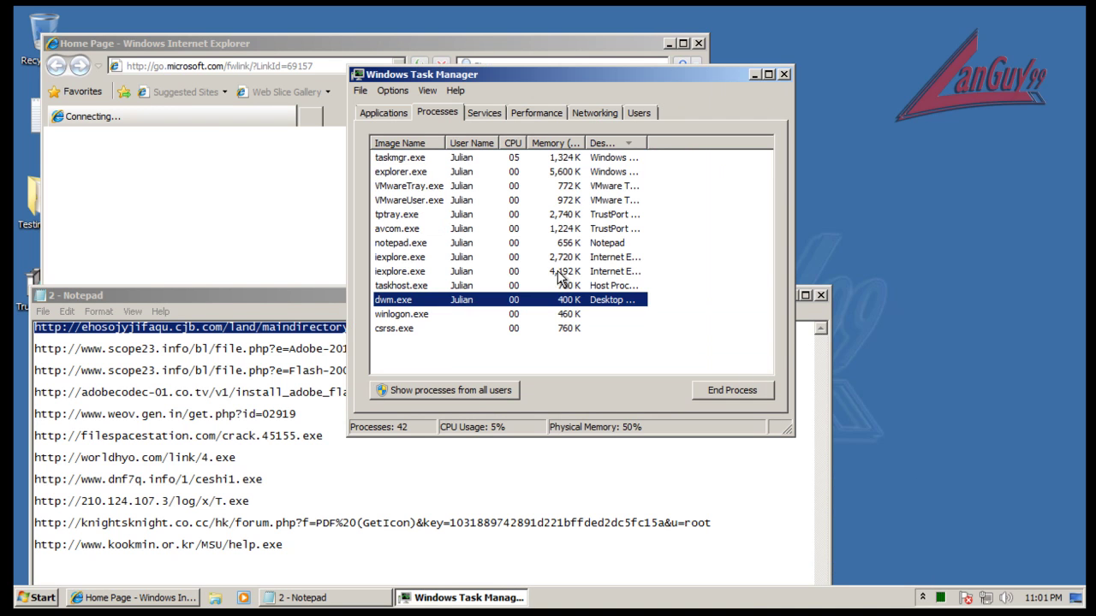
{"action": "left_click", "coordinate": [496, 396]}
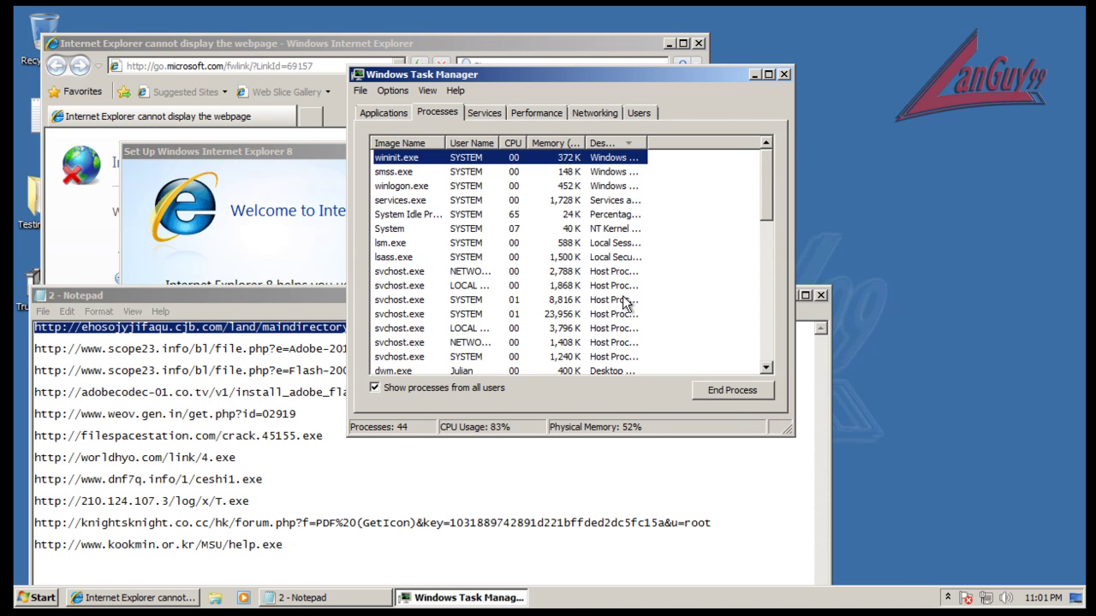
{"action": "left_click", "coordinate": [783, 74]}
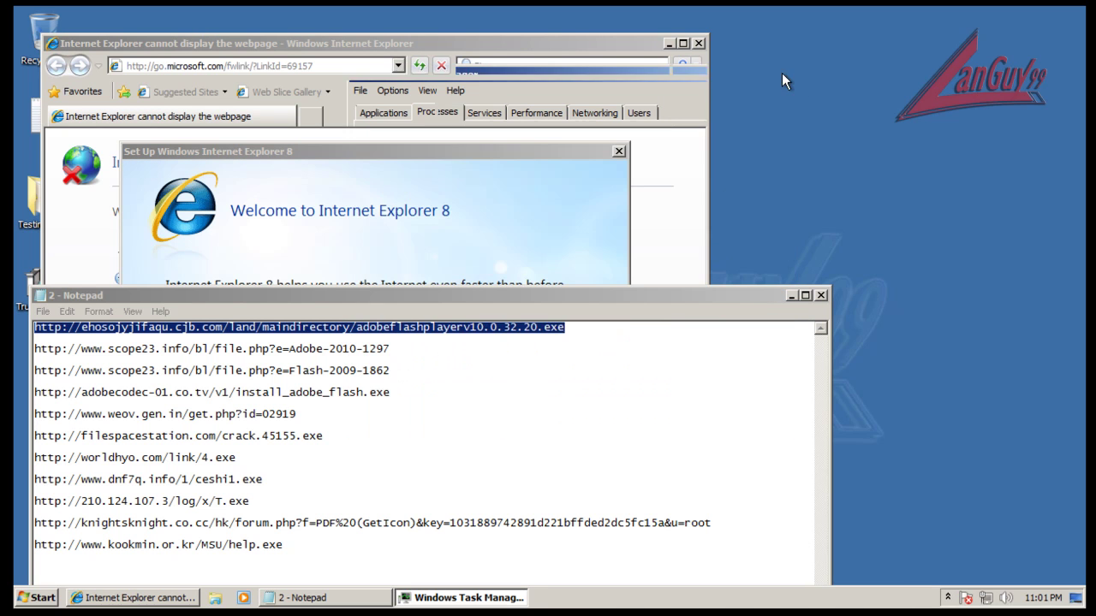
Step: Postpone IE's setup, move the browser beside the URL list, and load the MSN home page
{"action": "left_click", "coordinate": [548, 142]}
{"action": "left_click", "coordinate": [540, 486]}
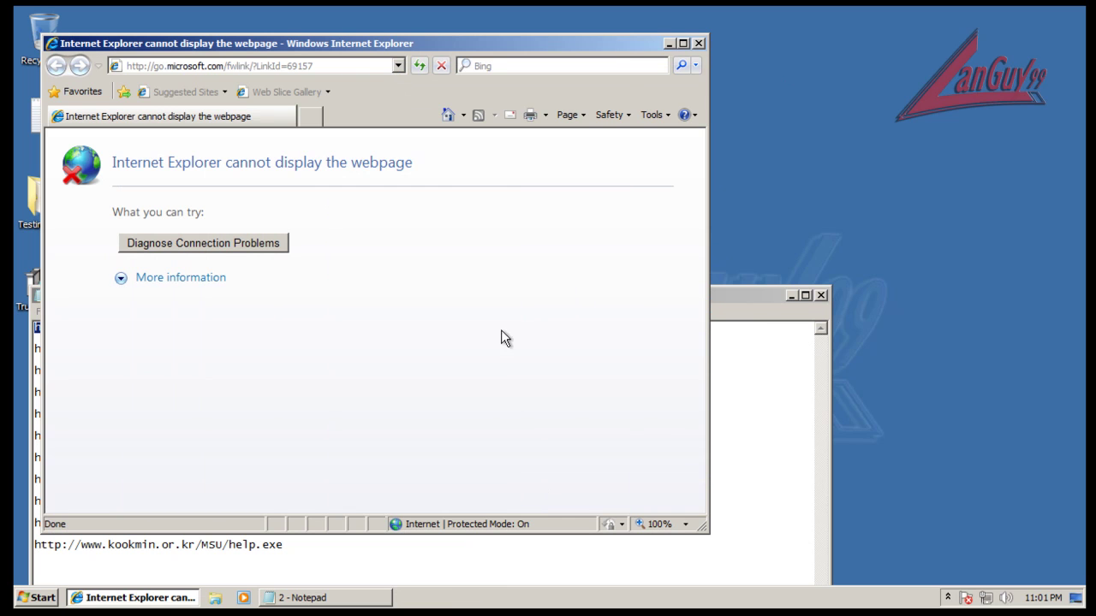
{"action": "left_click_drag", "start_coordinate": [461, 43], "coordinate": [796, 40]}
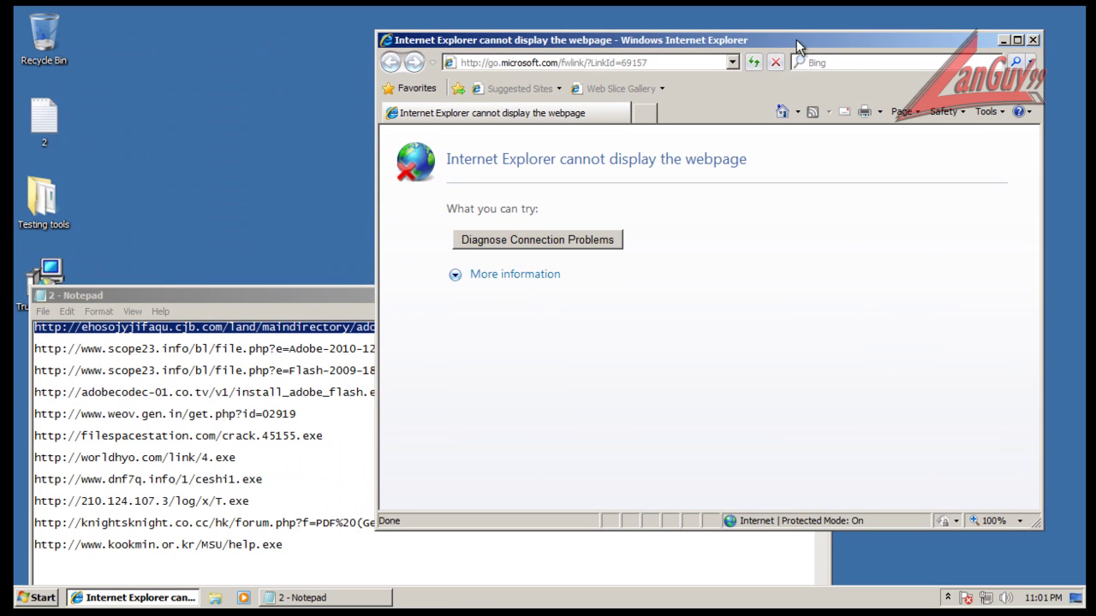
{"action": "left_click", "coordinate": [785, 113]}
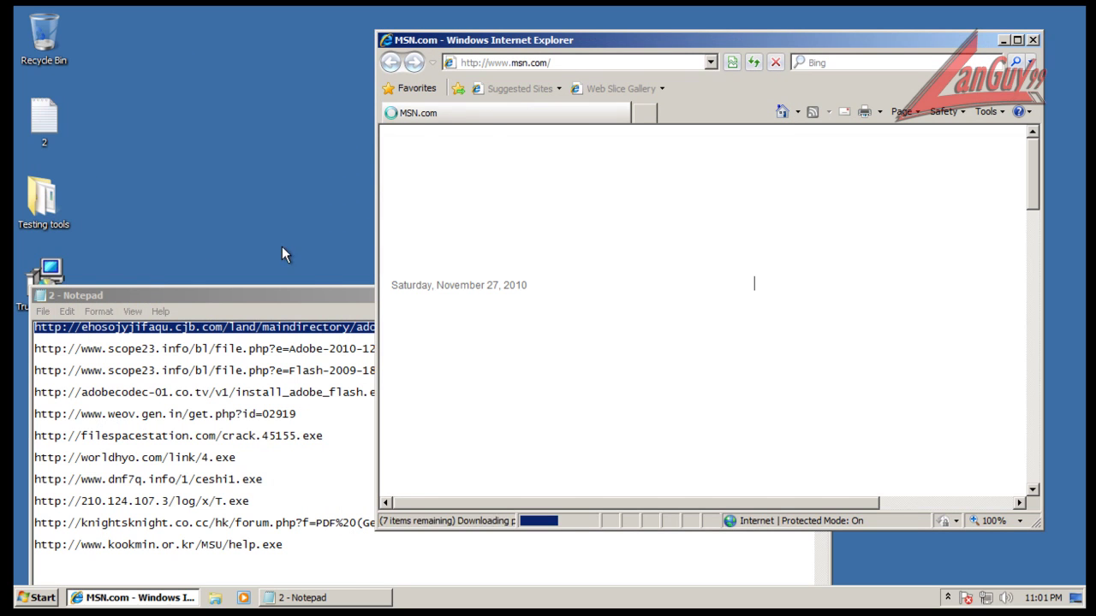
Step: Load the copied ehosojyjifaqu download URL in Internet Explorer
{"action": "right_click", "coordinate": [675, 65]}
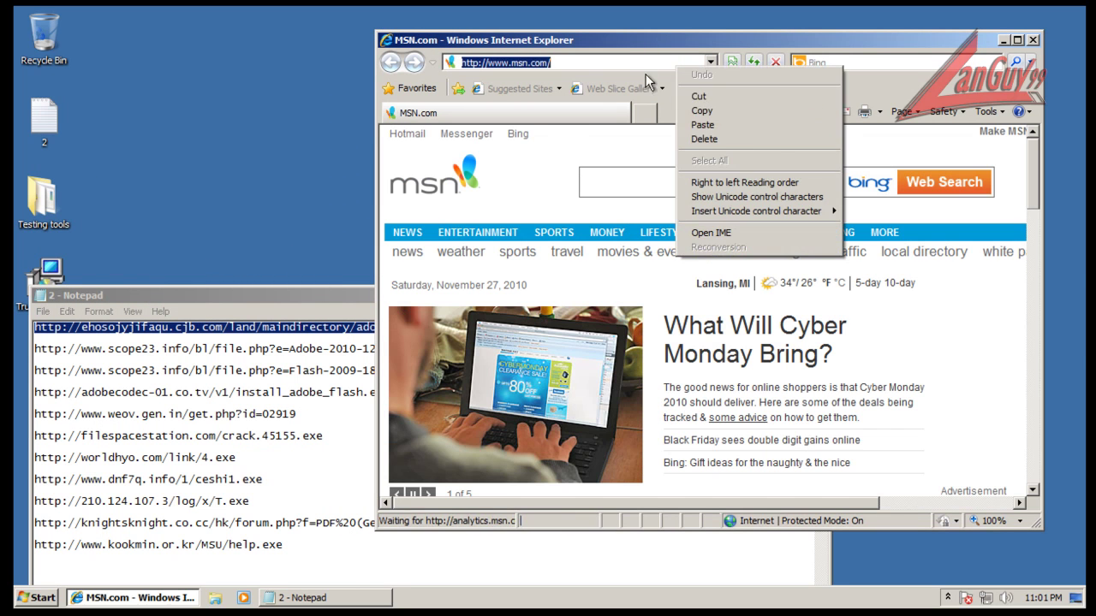
{"action": "left_click", "coordinate": [716, 125]}
{"action": "key", "text": "Return"}
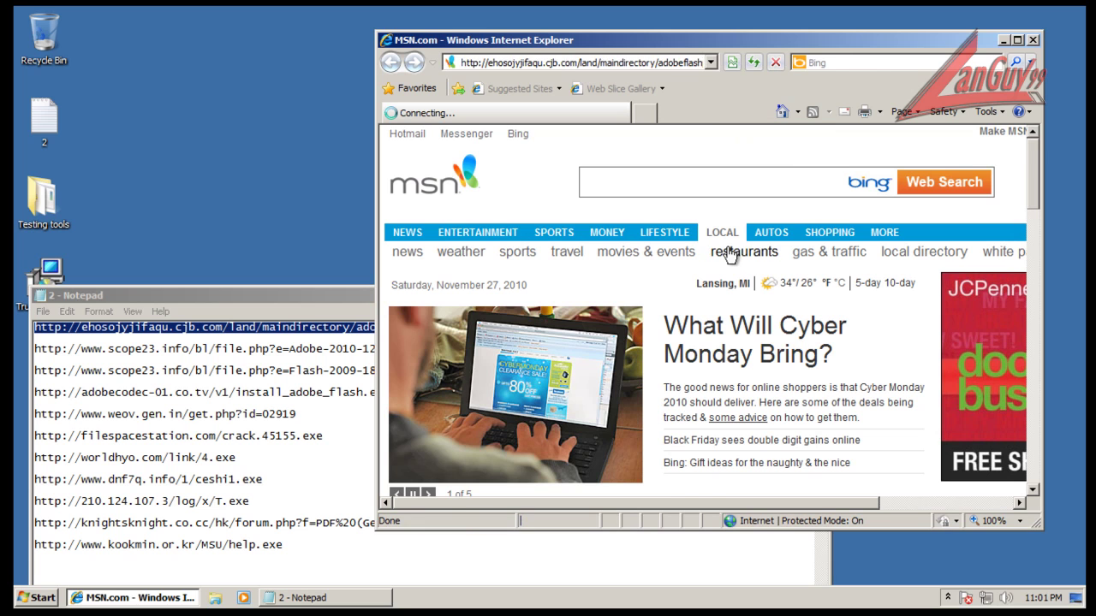
Step: Copy the scope23 Adobe-2010-1297 URL from Notepad and load it in IE
{"action": "left_click", "coordinate": [323, 342]}
{"action": "left_click", "coordinate": [389, 342]}
{"action": "key", "text": "shift+Home"}
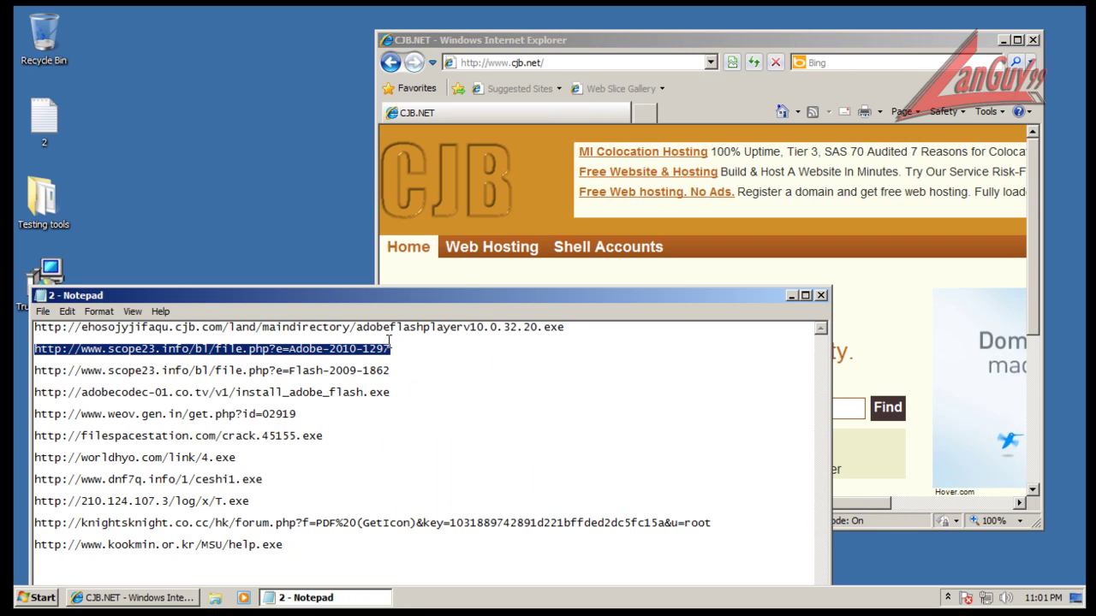
{"action": "key", "text": "ctrl+c"}
{"action": "left_click", "coordinate": [668, 62]}
{"action": "key", "text": "ctrl+v"}
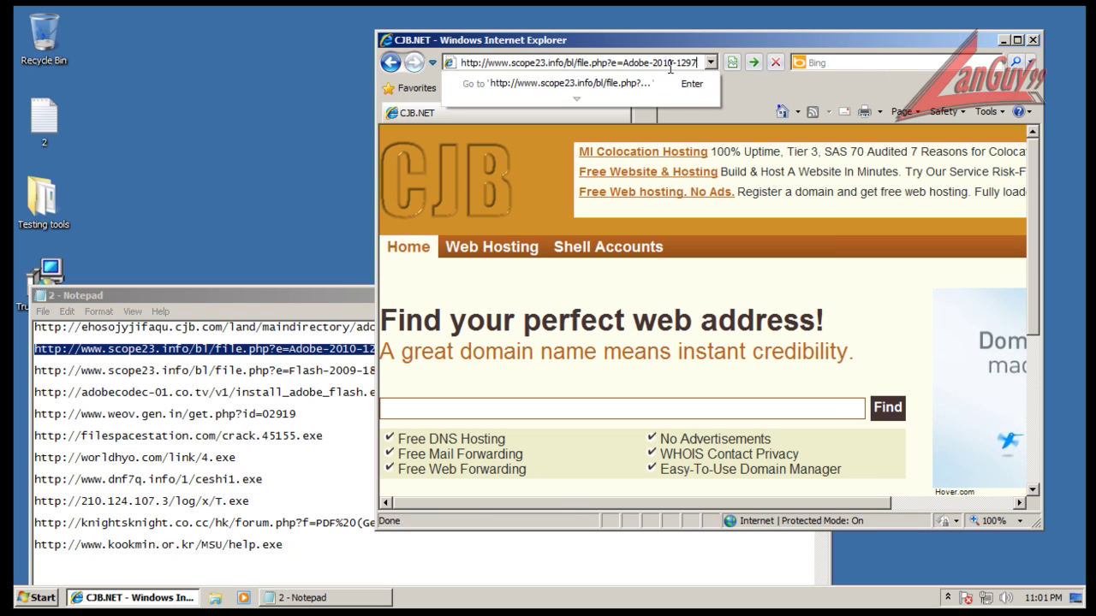
{"action": "key", "text": "Return"}
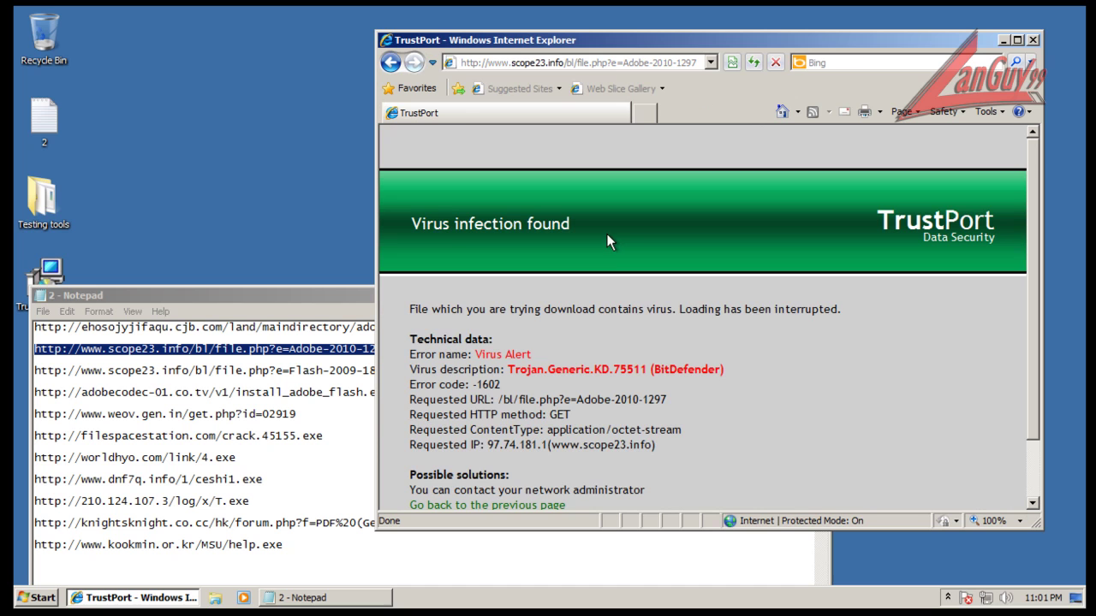
{"action": "scroll", "coordinate": [769, 380], "scroll_direction": "down", "scroll_amount": 1}
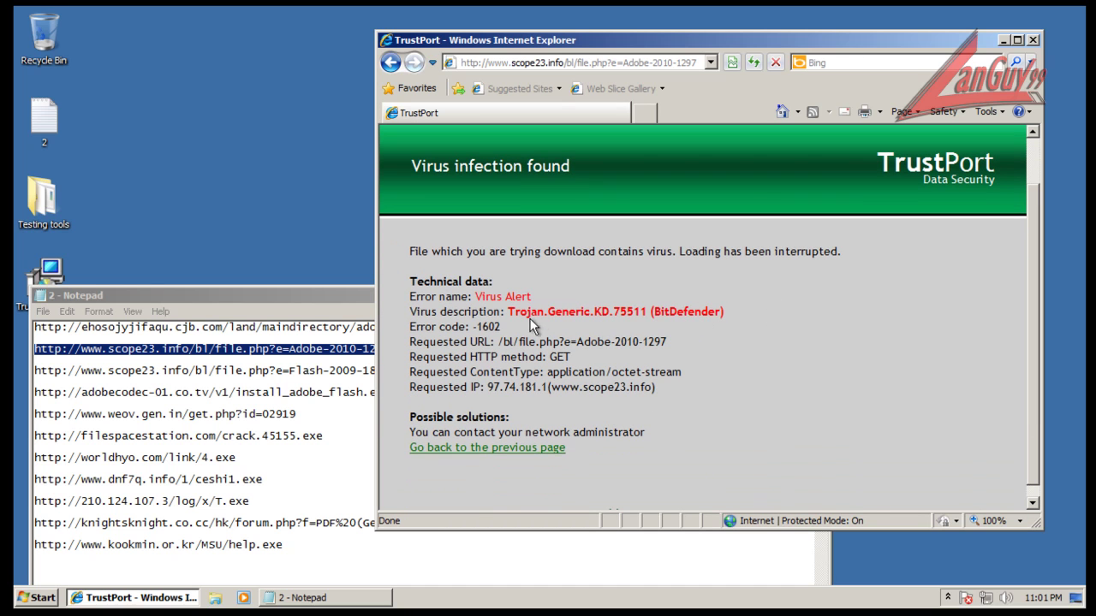
Step: Load the scope23 Flash-2009-1862 URL, which TrustPort blocks as Trojan.Generic.KD.75511
{"action": "left_click", "coordinate": [313, 370]}
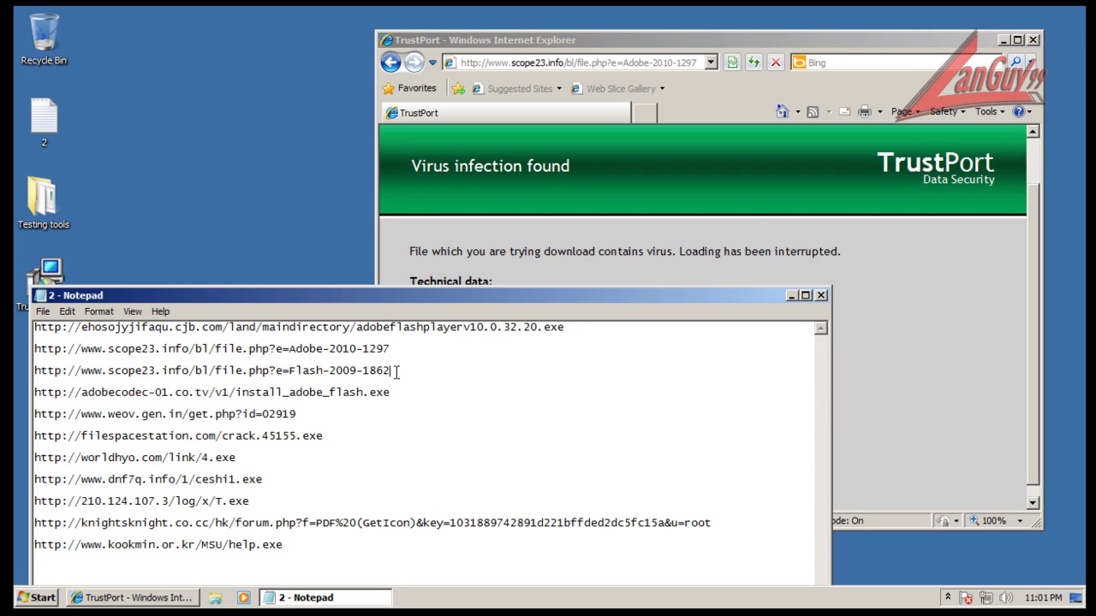
{"action": "left_click", "coordinate": [392, 370]}
{"action": "key", "text": "shift+Home"}
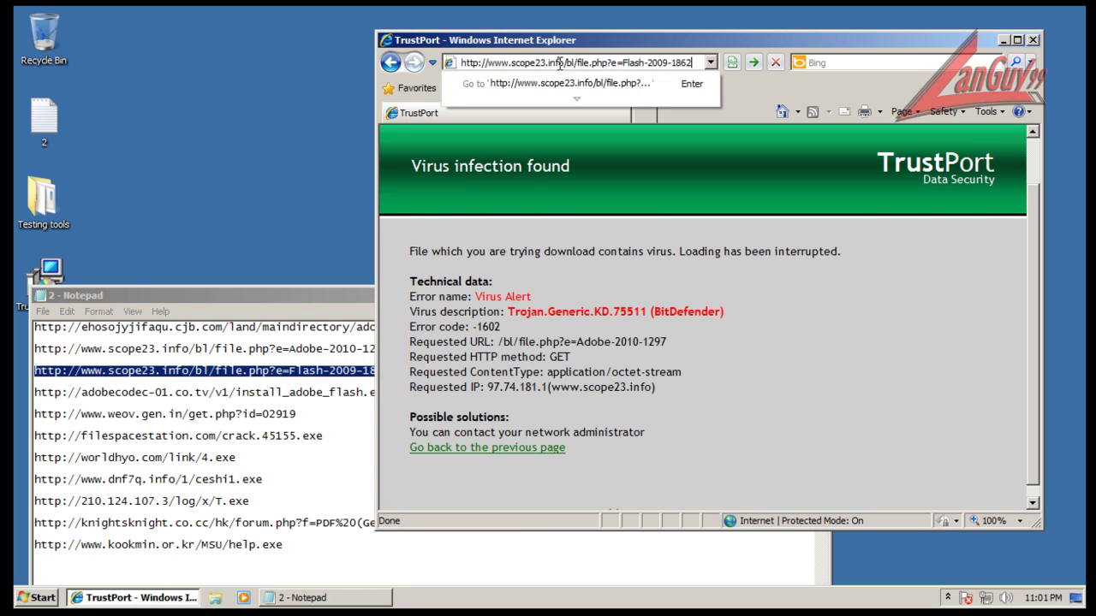
{"action": "key", "text": "Return"}
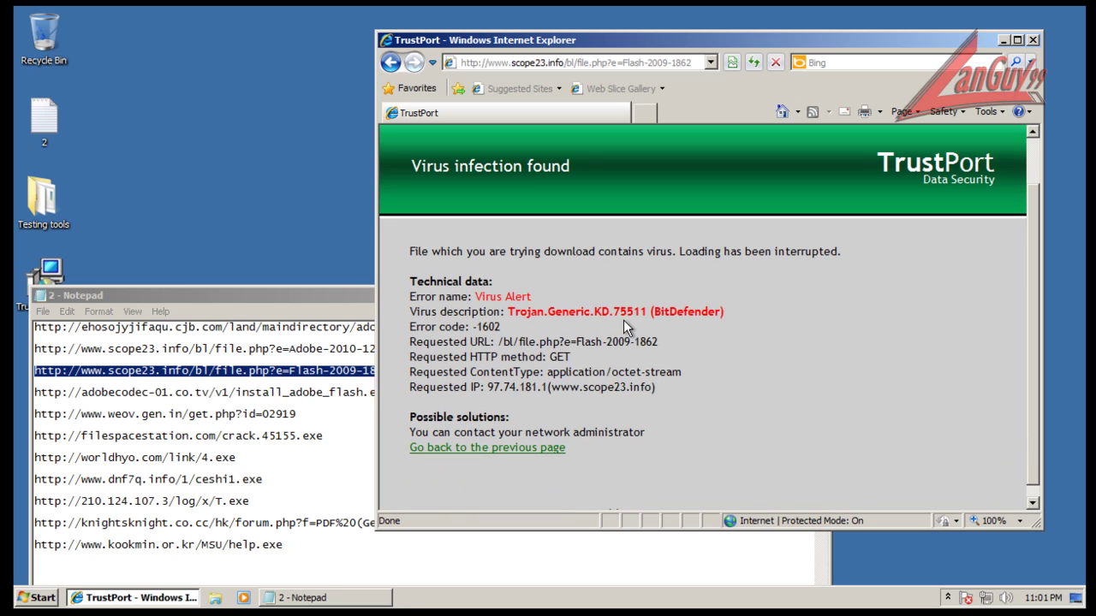
Step: Copy the adobecodec install_adobe_flash.exe URL into IE to start its download
{"action": "left_click", "coordinate": [347, 396]}
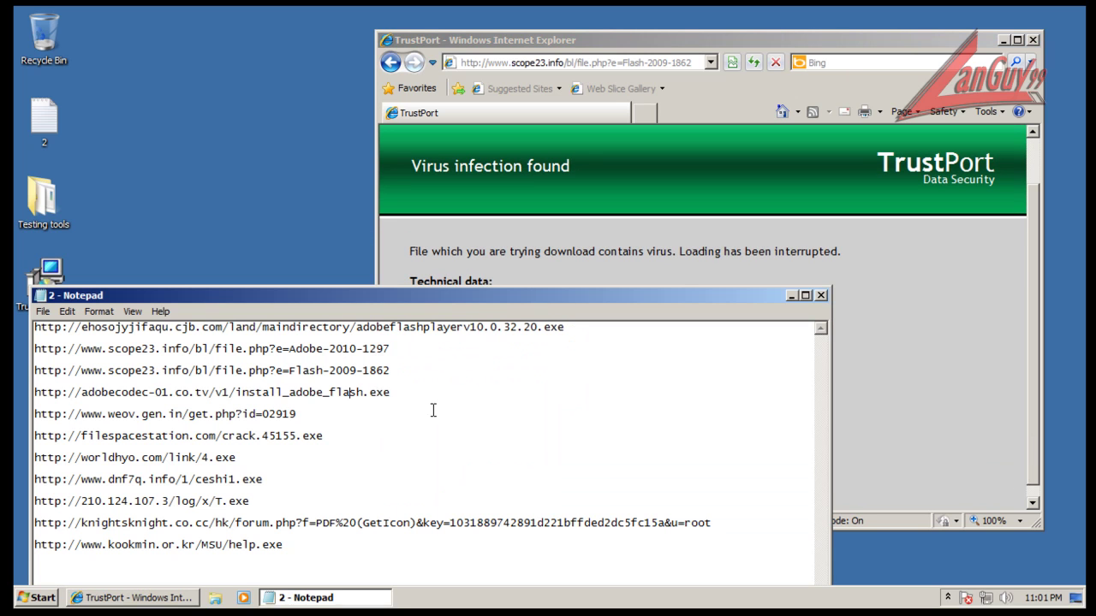
{"action": "key", "text": "Home"}
{"action": "key", "text": "shift+End"}
{"action": "key", "text": "ctrl+c"}
{"action": "left_click", "coordinate": [565, 62]}
{"action": "key", "text": "ctrl+v"}
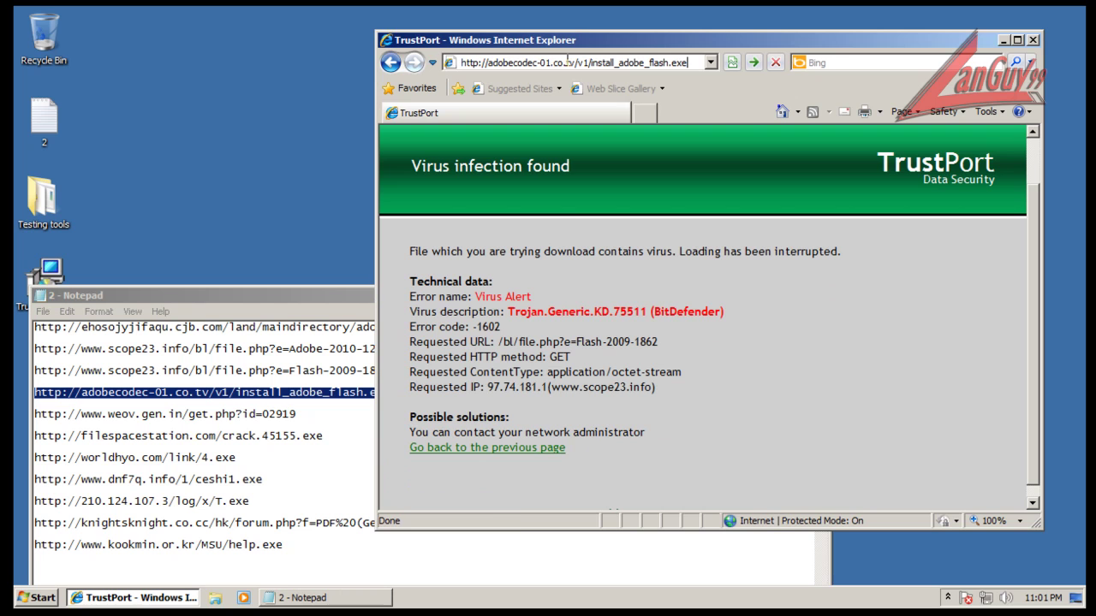
{"action": "key", "text": "Return"}
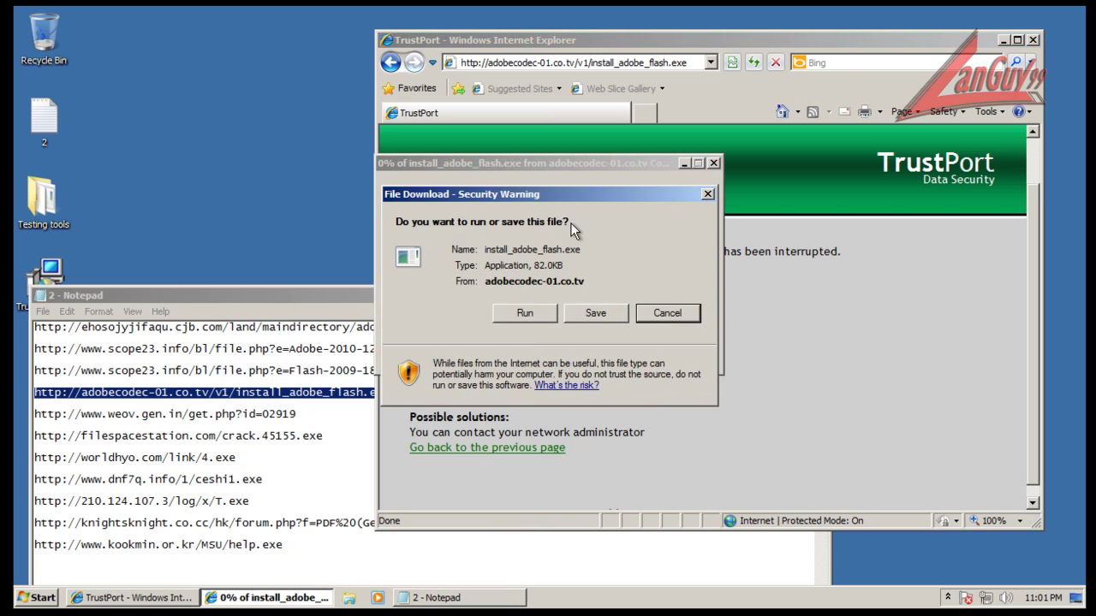
Step: Run install_adobe_flash.exe, approve UAC, and allow it through the TrustPort firewall
{"action": "left_click", "coordinate": [522, 313]}
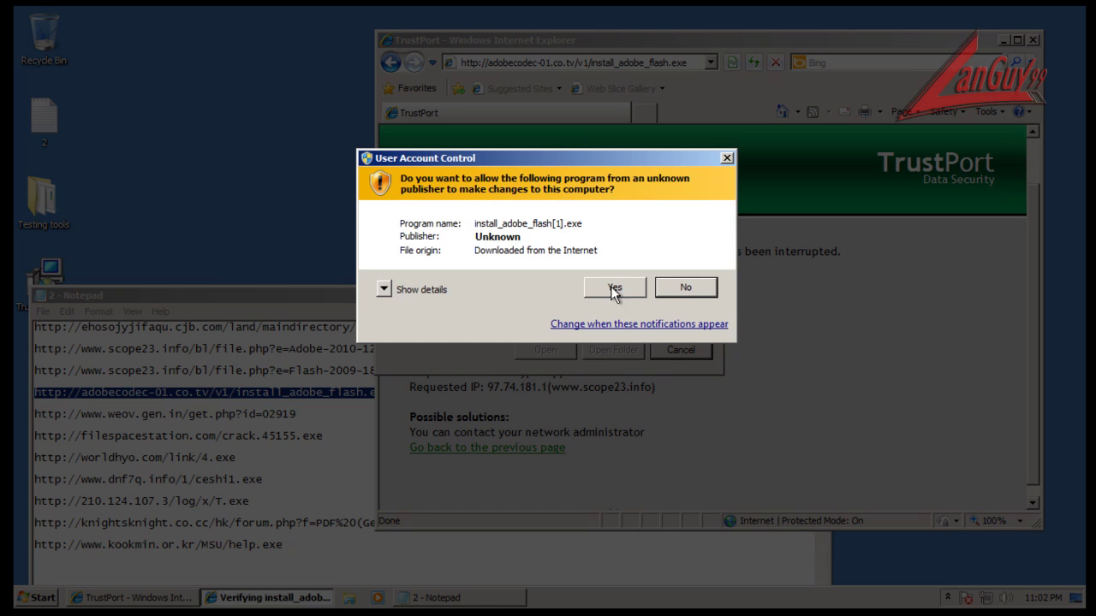
{"action": "left_click", "coordinate": [616, 282]}
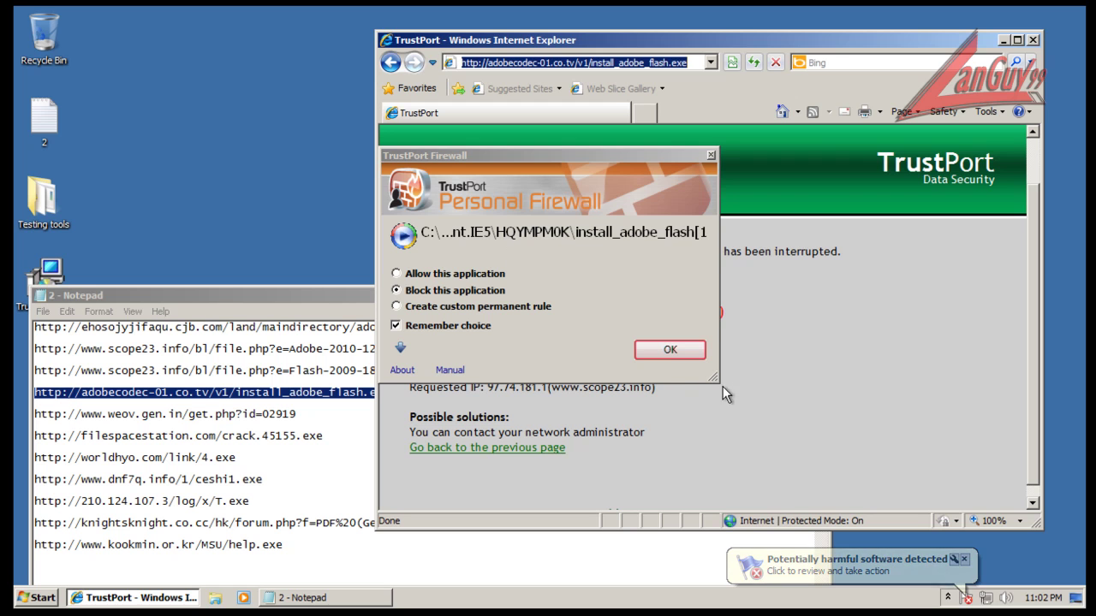
{"action": "left_click_drag", "start_coordinate": [716, 380], "coordinate": [1033, 420]}
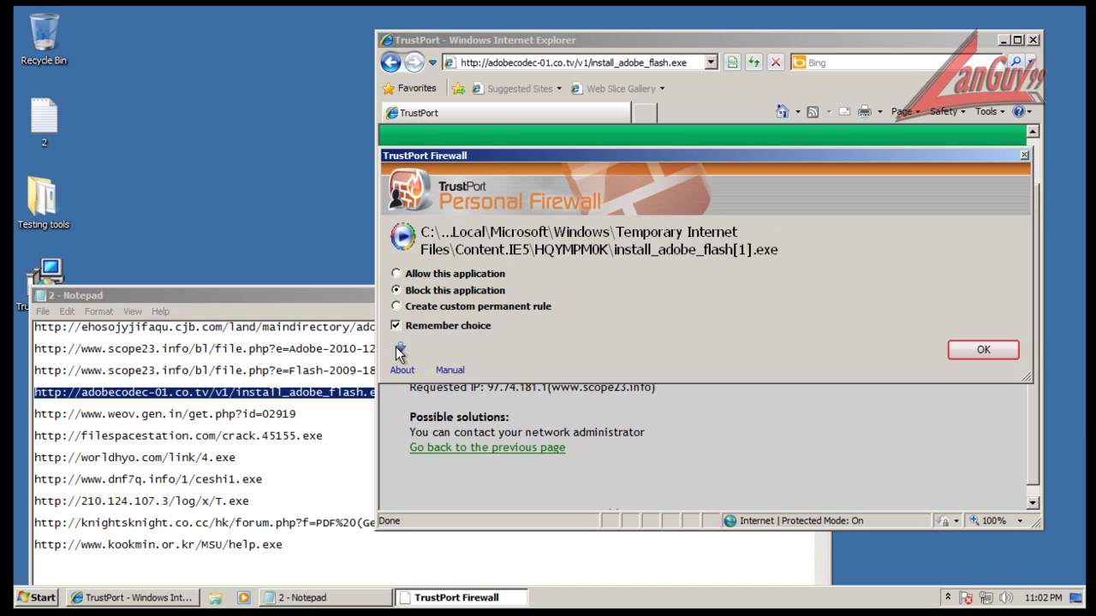
{"action": "left_click", "coordinate": [455, 274]}
{"action": "left_click_drag", "start_coordinate": [952, 154], "coordinate": [849, 158]}
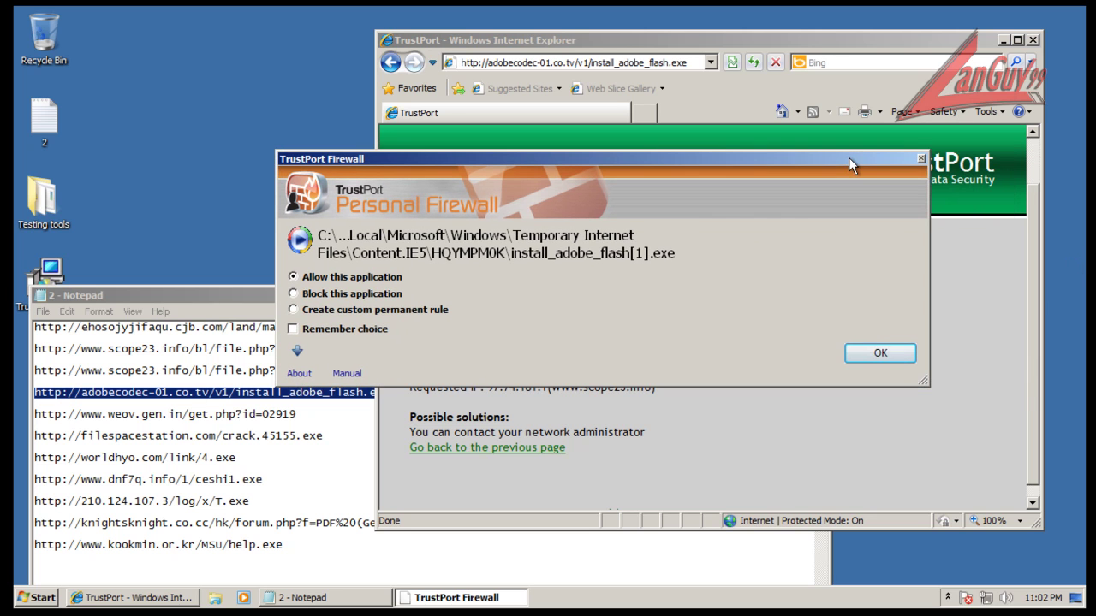
{"action": "left_click", "coordinate": [877, 356]}
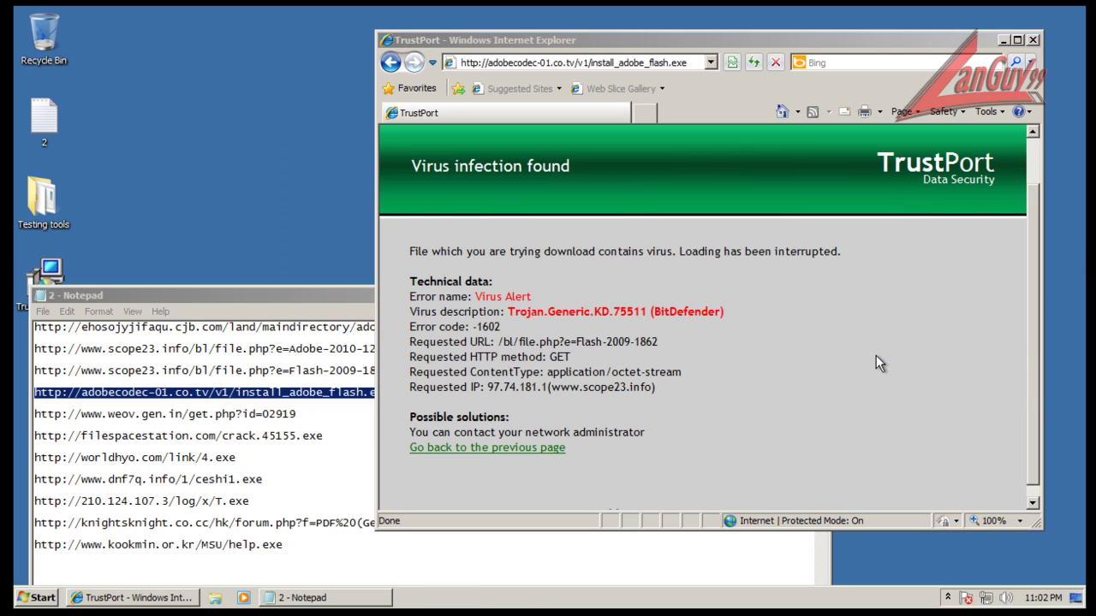
Step: Select the weov get.php URL in Notepad and return to the browser
{"action": "left_click", "coordinate": [303, 411]}
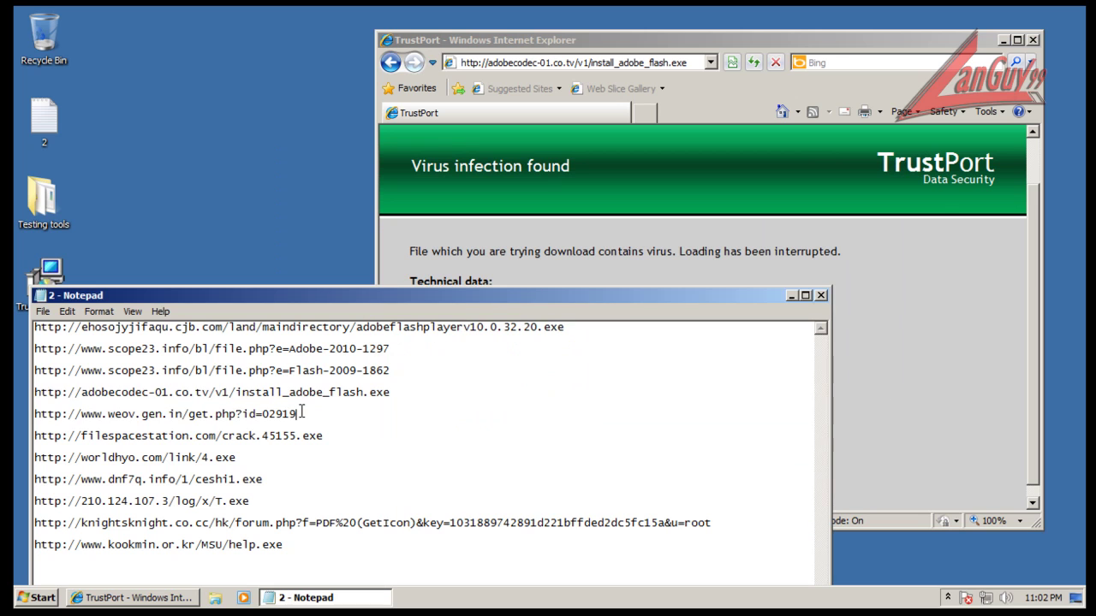
{"action": "key", "text": "shift+Home"}
{"action": "left_click", "coordinate": [571, 232]}
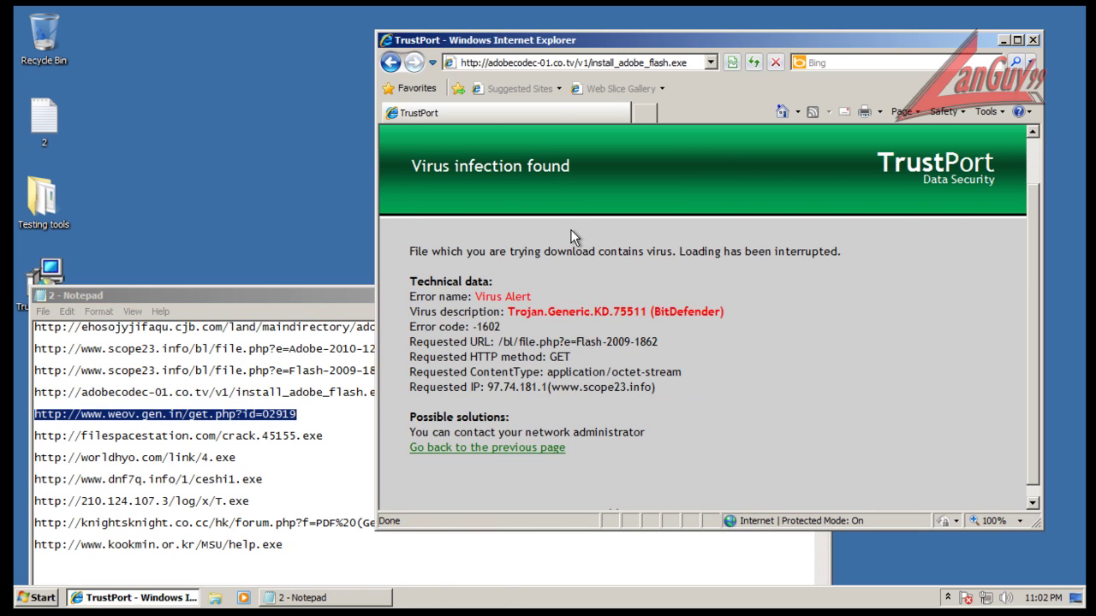
Step: Dismiss the compatibility notice and load the weov get.php URL in IE
{"action": "left_click", "coordinate": [690, 325]}
{"action": "left_click", "coordinate": [603, 63]}
{"action": "key", "text": "ctrl+v"}
{"action": "key", "text": "Return"}
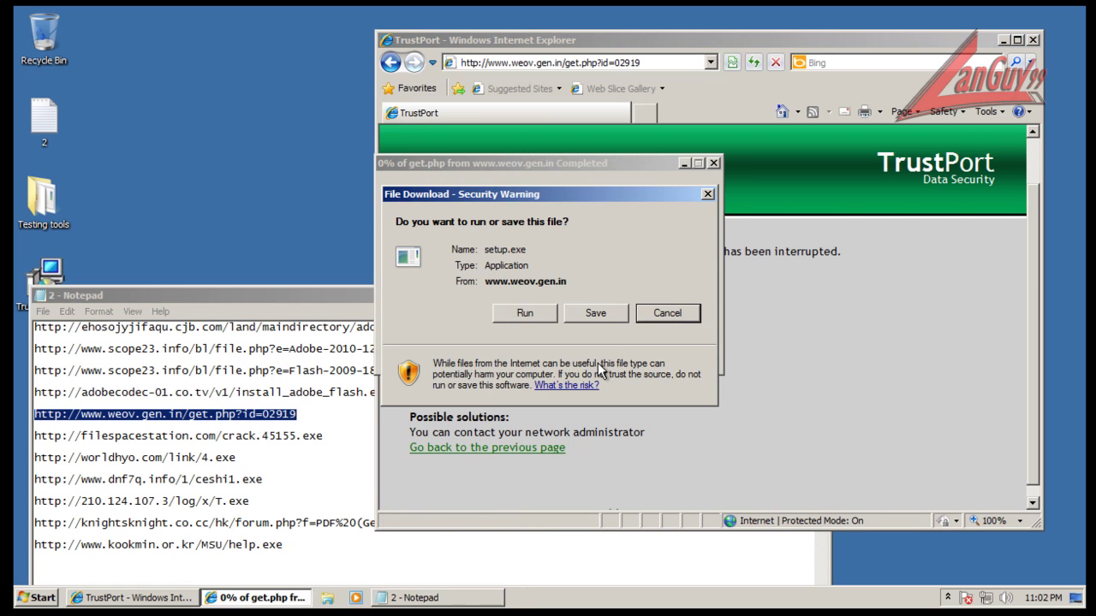
Step: Run setup.exe and close TrustPort's Gen:Variant.FakeAV.18 infection alert
{"action": "left_click", "coordinate": [522, 315]}
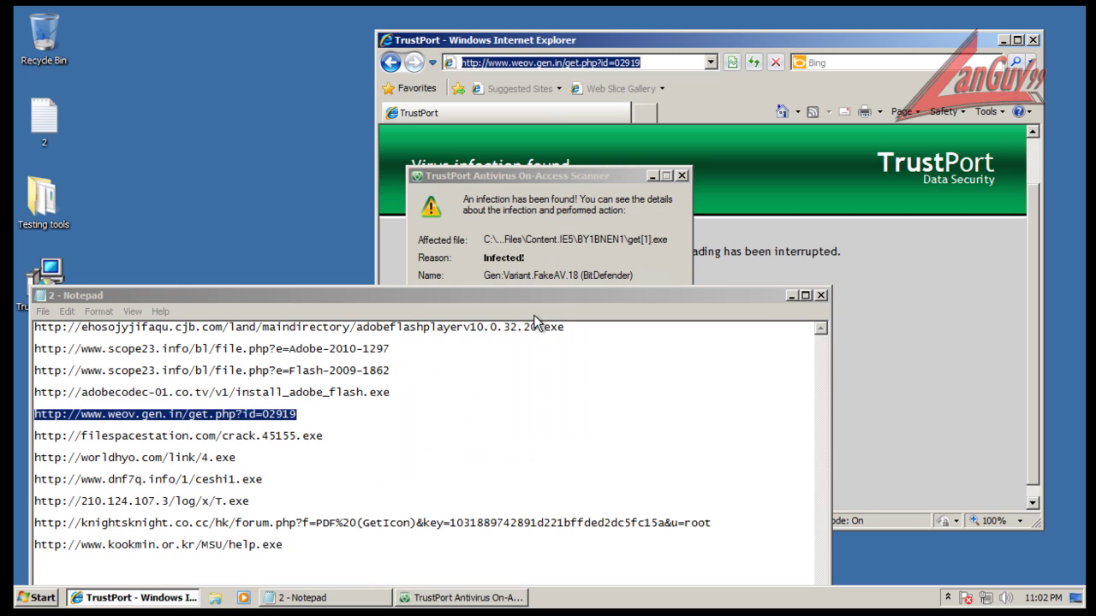
{"action": "left_click", "coordinate": [578, 177]}
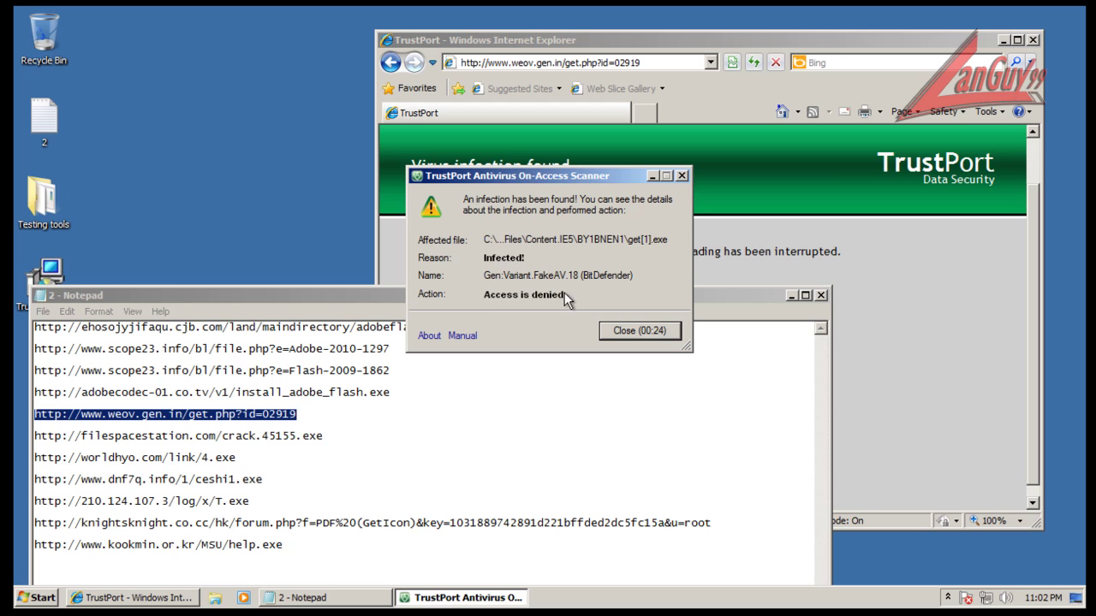
{"action": "left_click", "coordinate": [638, 330]}
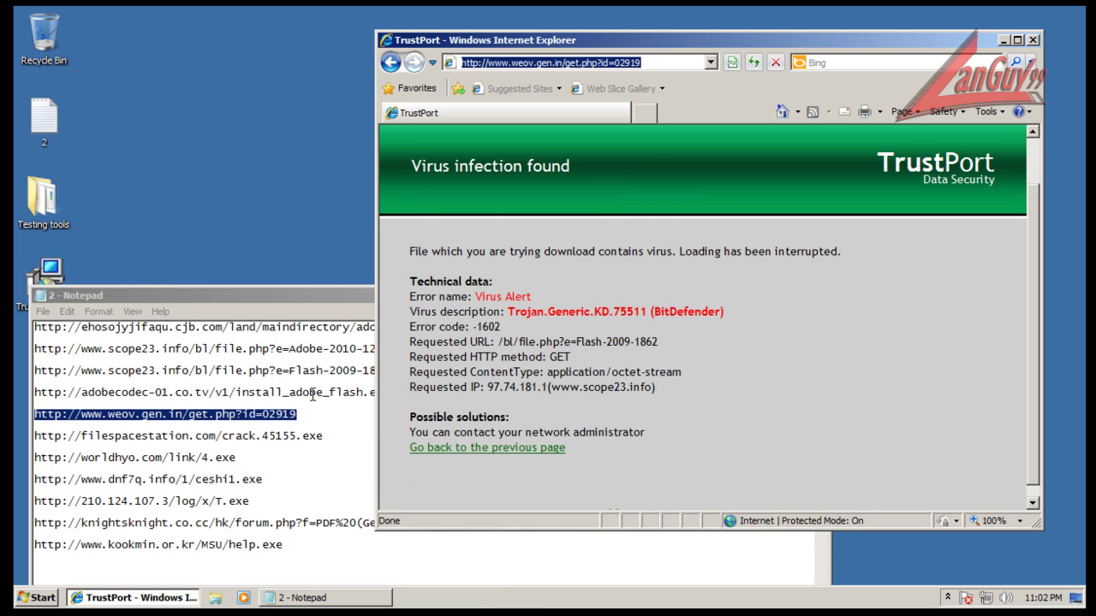
Step: Load the filespacestation crack.45155.exe URL from Notepad in Internet Explorer
{"action": "left_click", "coordinate": [333, 434]}
{"action": "key", "text": "shift+Home"}
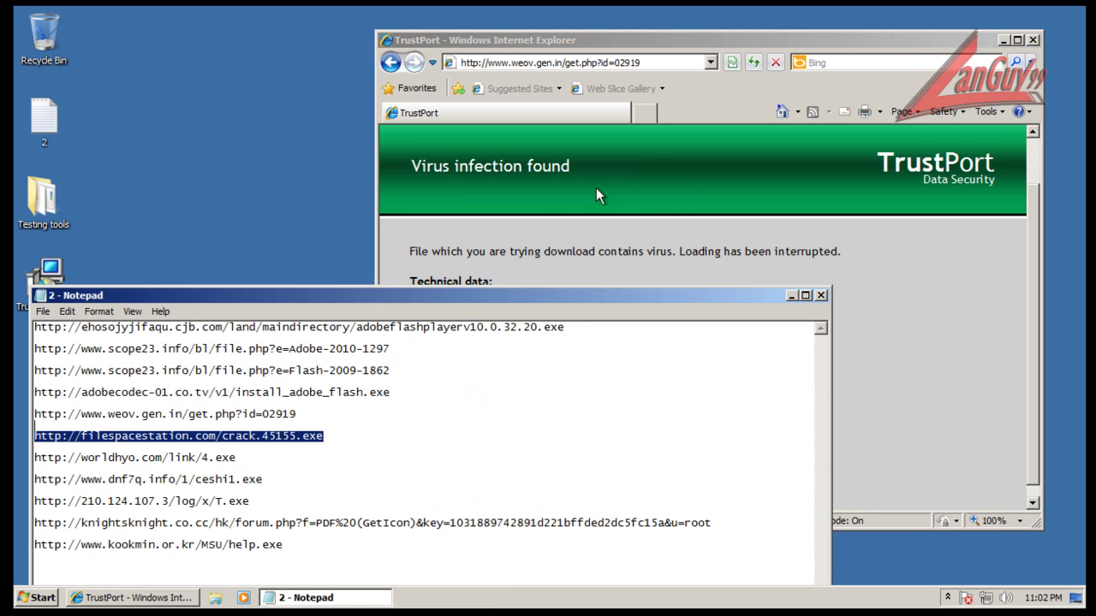
{"action": "left_click", "coordinate": [638, 64]}
{"action": "double_click", "coordinate": [638, 64]}
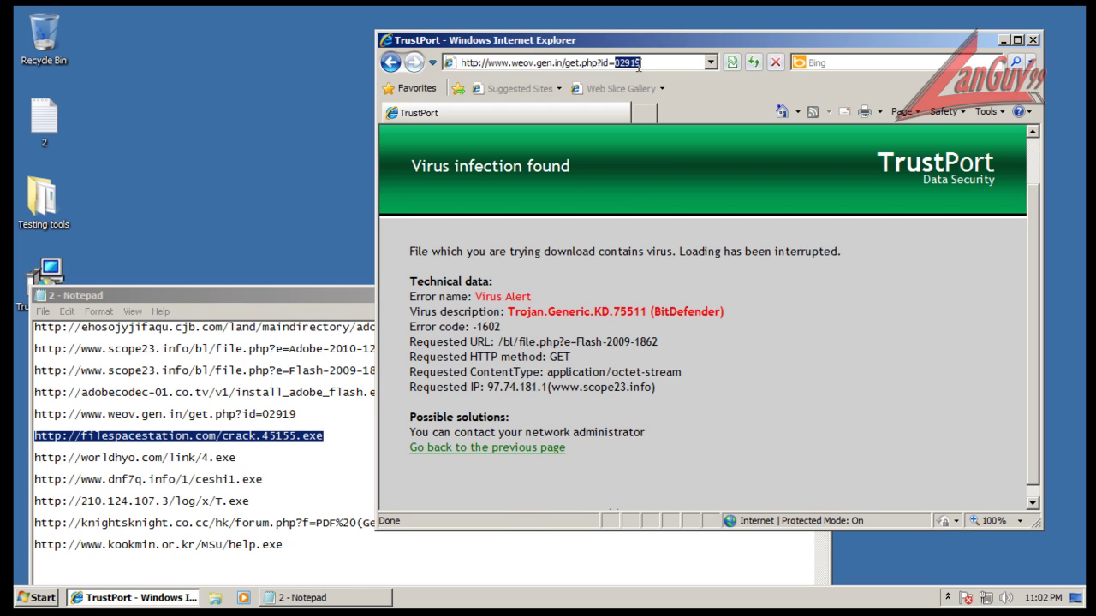
{"action": "key", "text": "ctrl+a"}
{"action": "key", "text": "ctrl+v"}
{"action": "key", "text": "Return"}
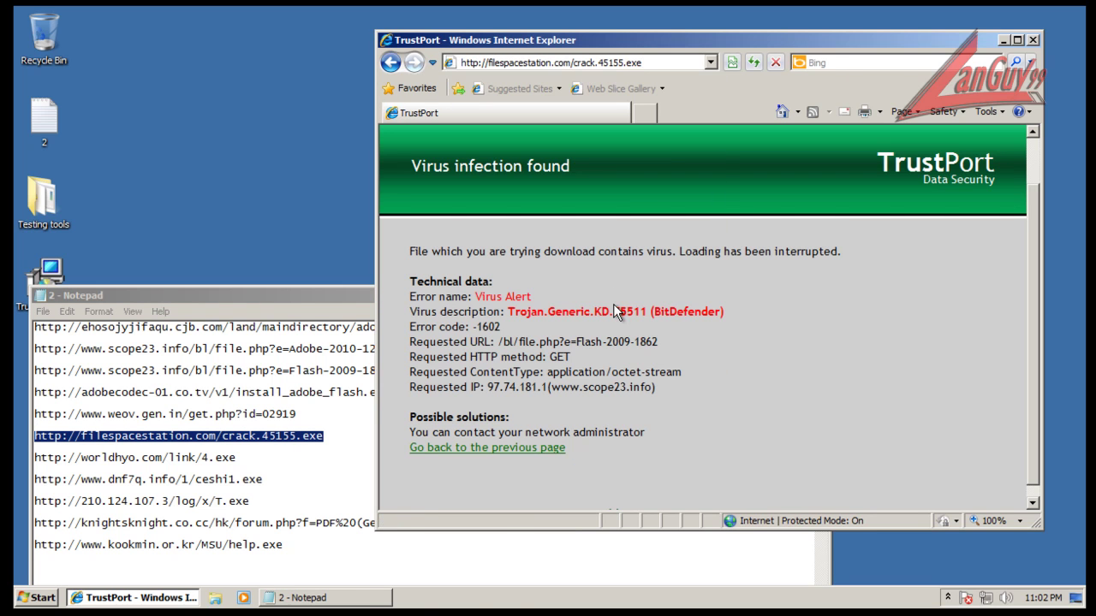
Step: Run crack.45155.exe and allow it through the firewall once, without remembering the choice
{"action": "left_click", "coordinate": [516, 312]}
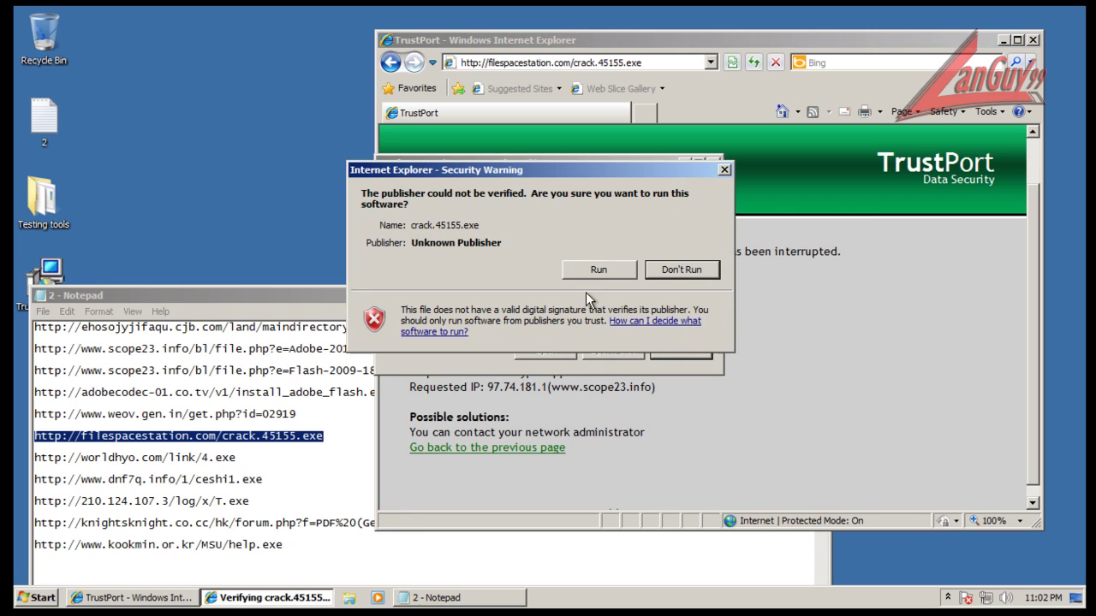
{"action": "left_click", "coordinate": [590, 269]}
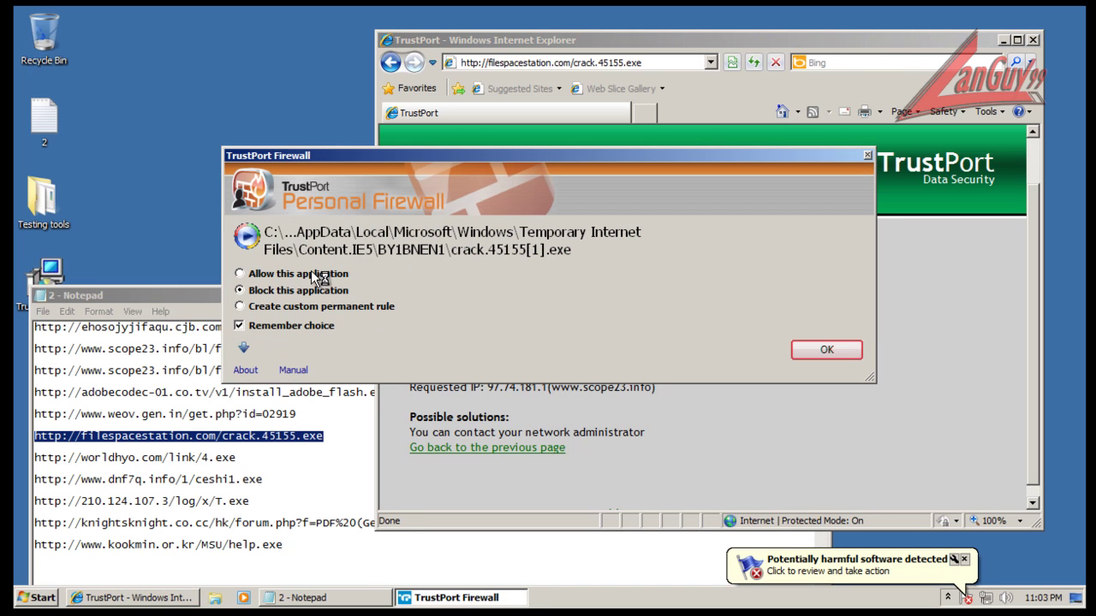
{"action": "left_click", "coordinate": [272, 273]}
{"action": "left_click", "coordinate": [284, 329]}
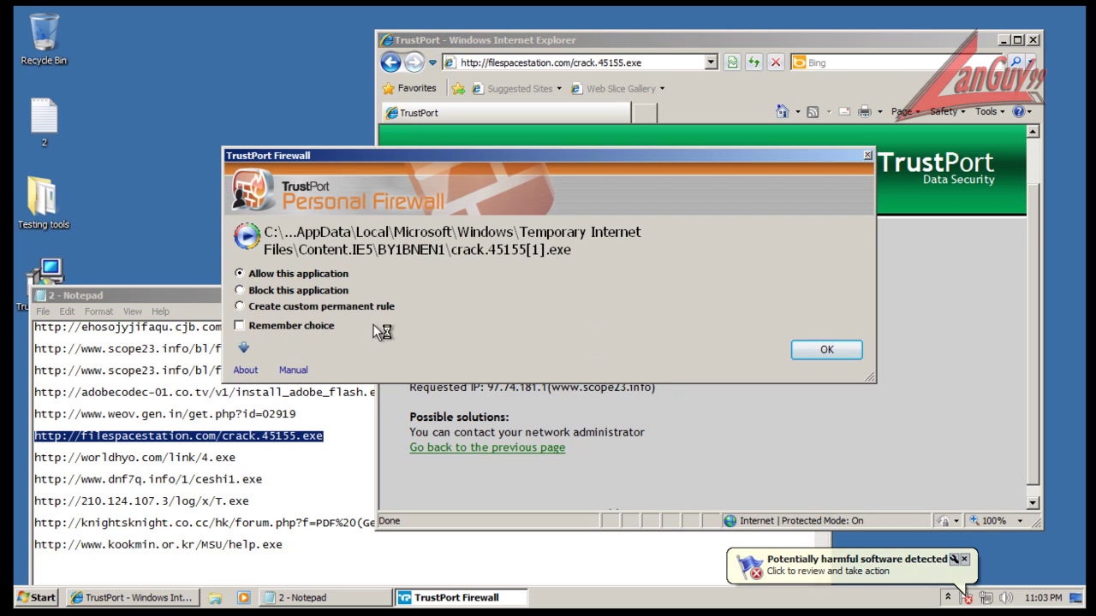
{"action": "left_click", "coordinate": [838, 347]}
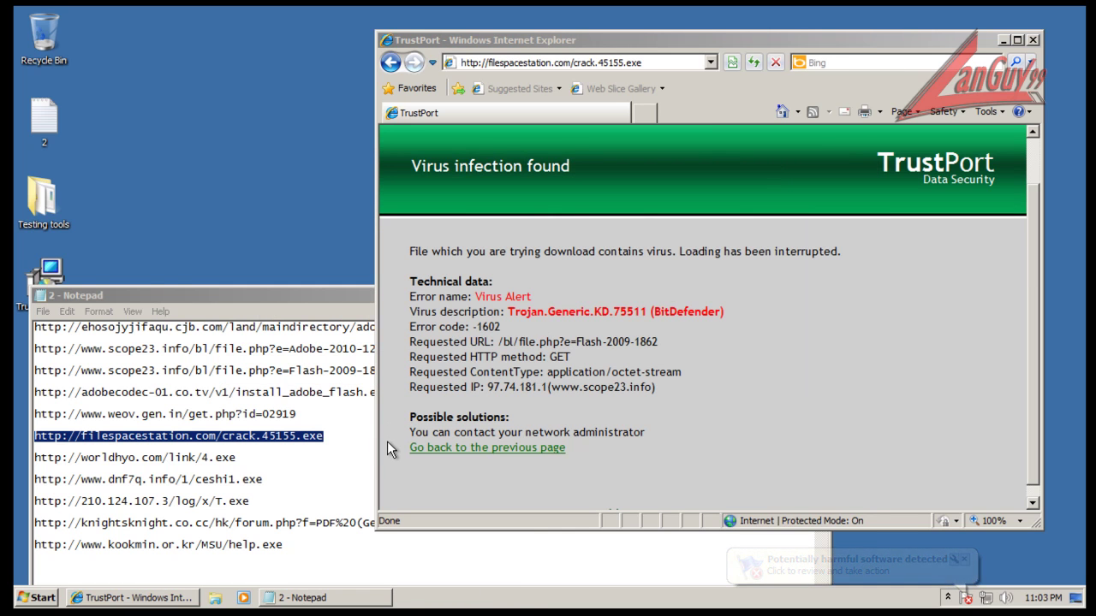
{"action": "left_click", "coordinate": [238, 455]}
Step: Load the worldhyo.com link from the notes in Internet Explorer
{"action": "key", "text": "shift+Home"}
{"action": "key", "text": "ctrl+c"}
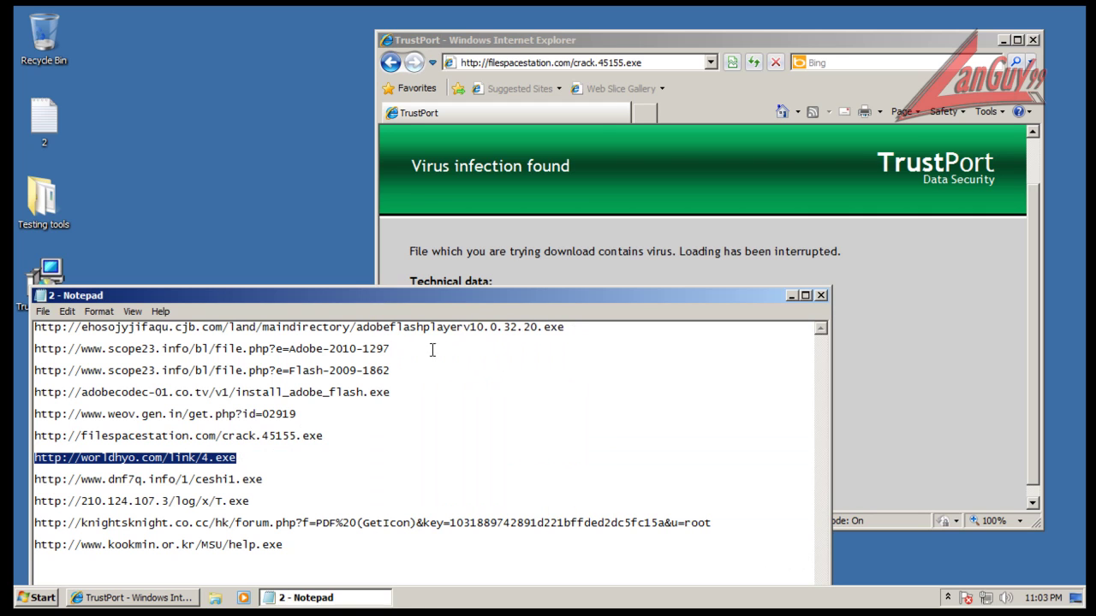
{"action": "left_click", "coordinate": [609, 37]}
{"action": "left_click", "coordinate": [623, 62]}
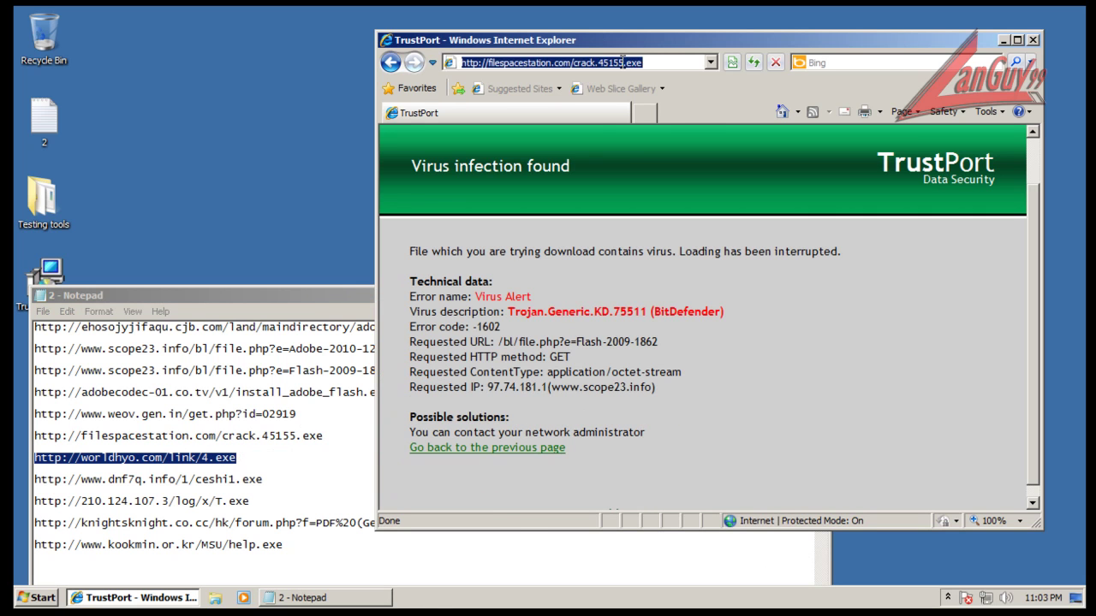
{"action": "key", "text": "ctrl+v"}
{"action": "key", "text": "Return"}
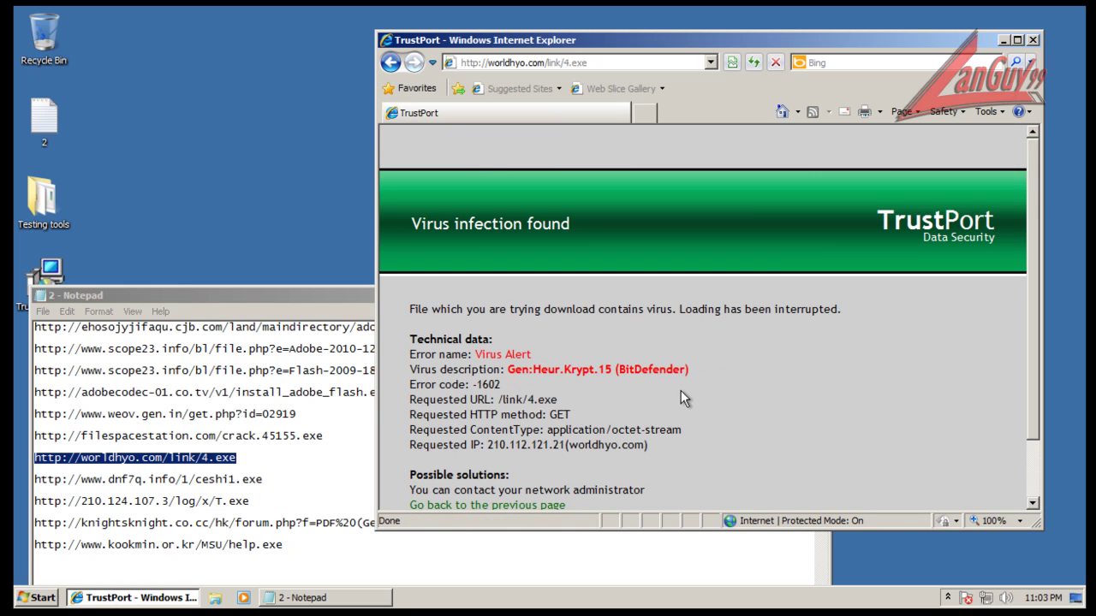
{"action": "scroll", "coordinate": [681, 390], "scroll_direction": "down", "scroll_amount": 1}
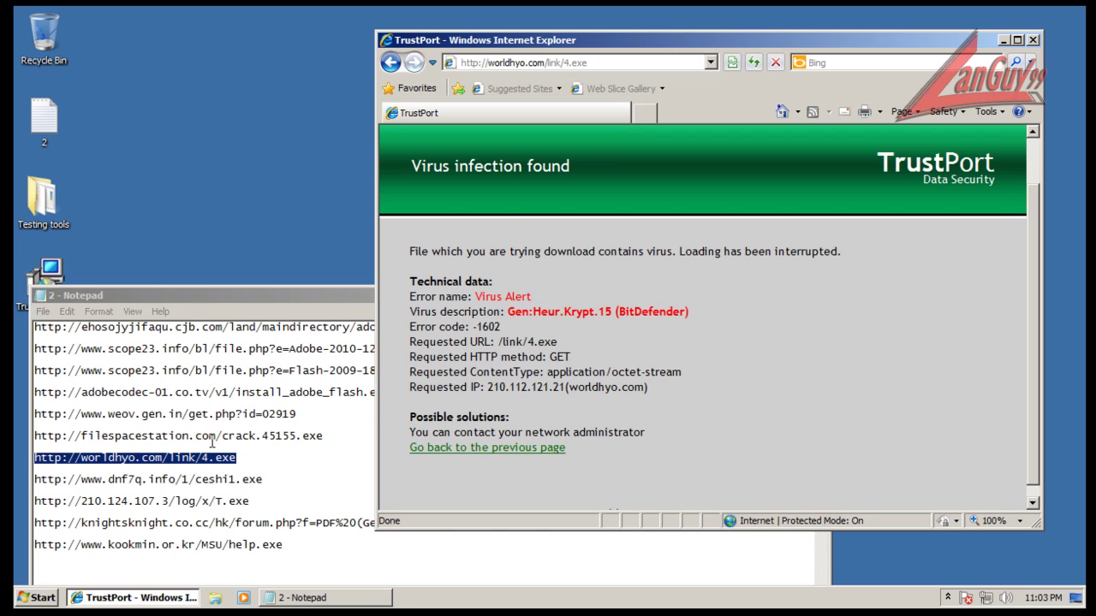
Step: Load the dnf7q.info link, whose ceshi1.exe is blocked as MemScan:Trojan.Generic.5134992
{"action": "double_click", "coordinate": [256, 472]}
{"action": "key", "text": "ctrl+c"}
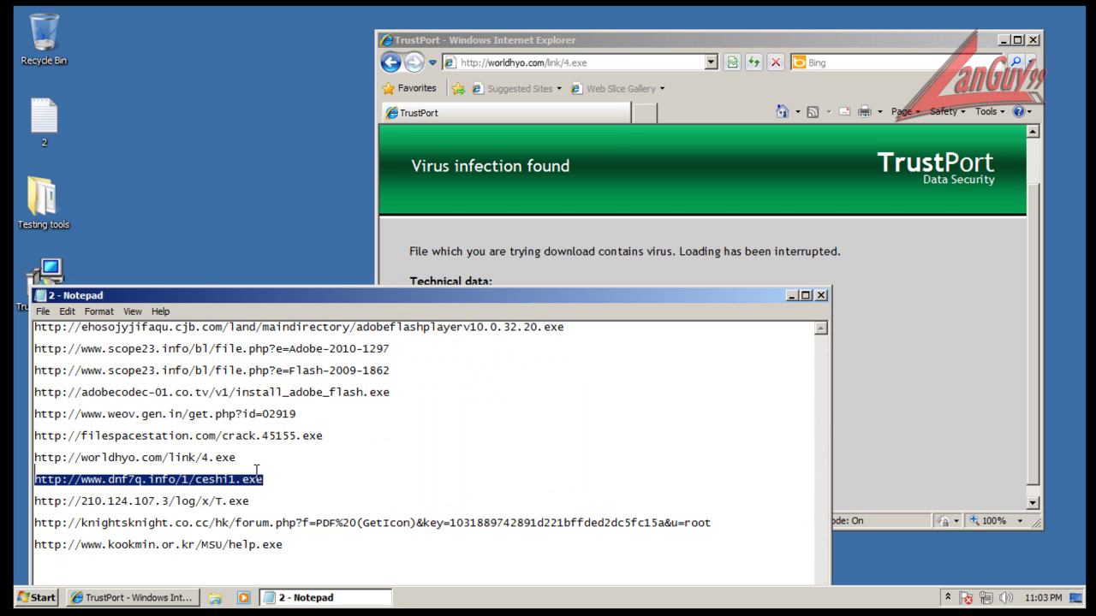
{"action": "left_click", "coordinate": [644, 68]}
{"action": "key", "text": "ctrl+v"}
{"action": "key", "text": "Return"}
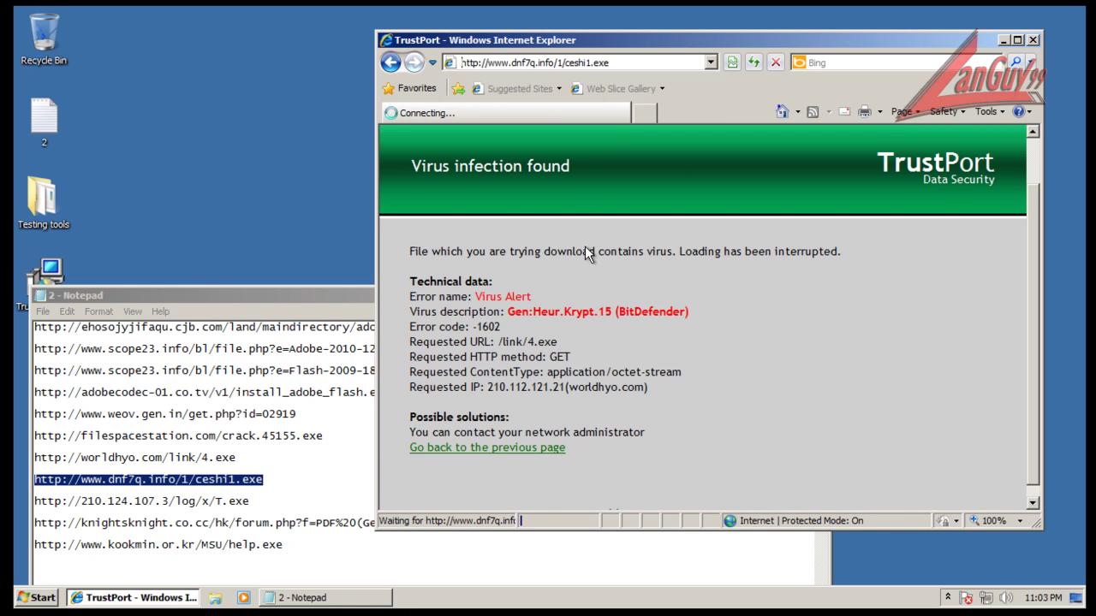
Step: Load the 210.124.107.3 T.exe link and run it past the Security Warning
{"action": "left_click", "coordinate": [248, 505]}
{"action": "double_click", "coordinate": [248, 501]}
{"action": "key", "text": "ctrl+c"}
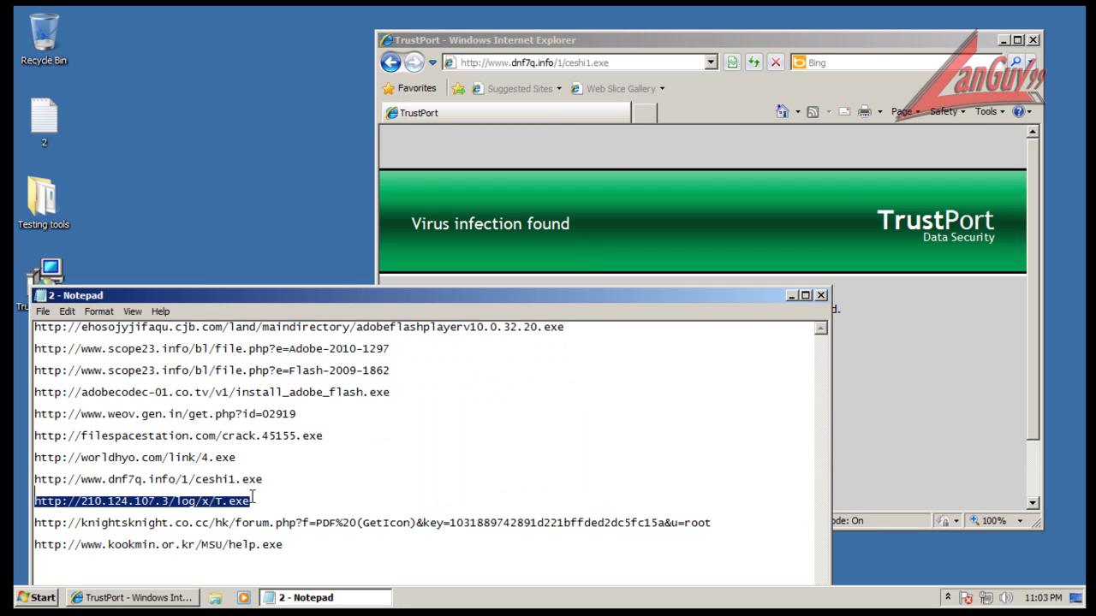
{"action": "left_click", "coordinate": [598, 57]}
{"action": "key", "text": "ctrl+v"}
{"action": "key", "text": "Return"}
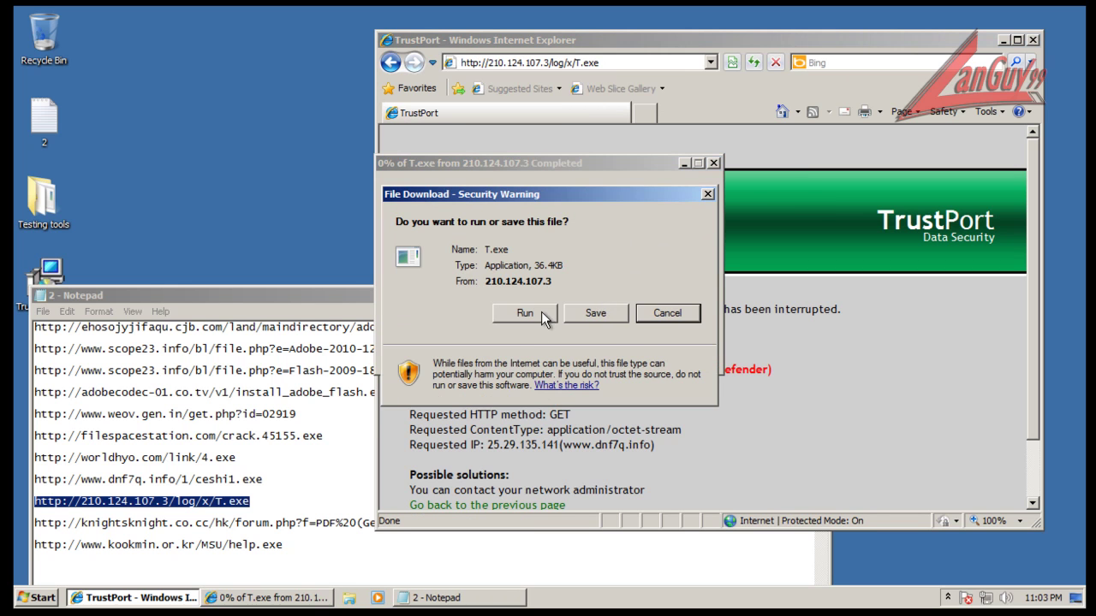
{"action": "left_click", "coordinate": [540, 313]}
{"action": "left_click", "coordinate": [577, 254]}
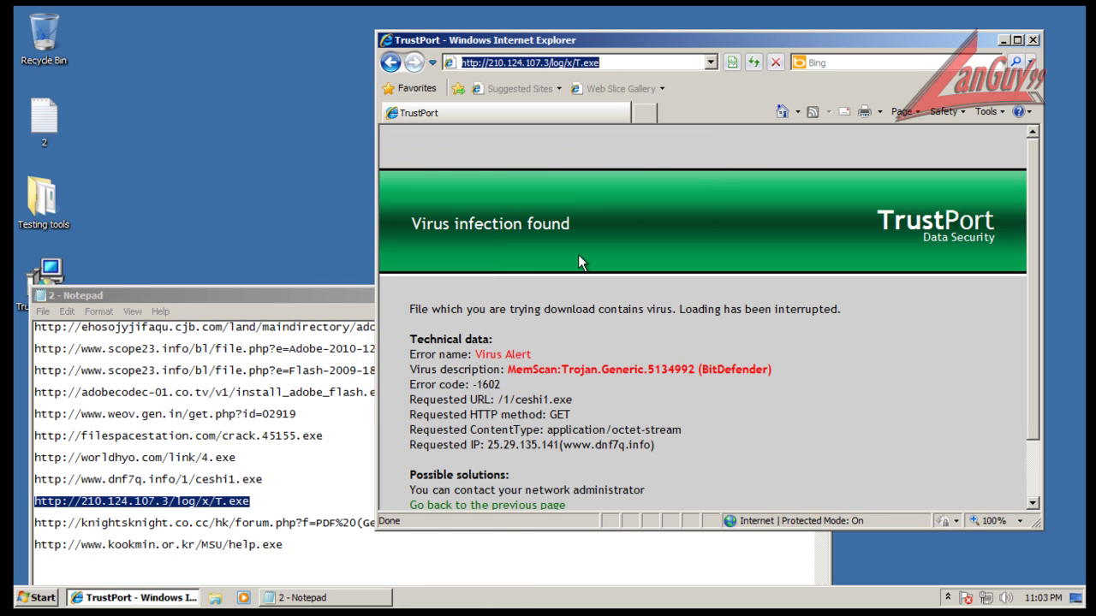
Step: Select the knightsknight.co.cc link in the notes
{"action": "left_click", "coordinate": [356, 534]}
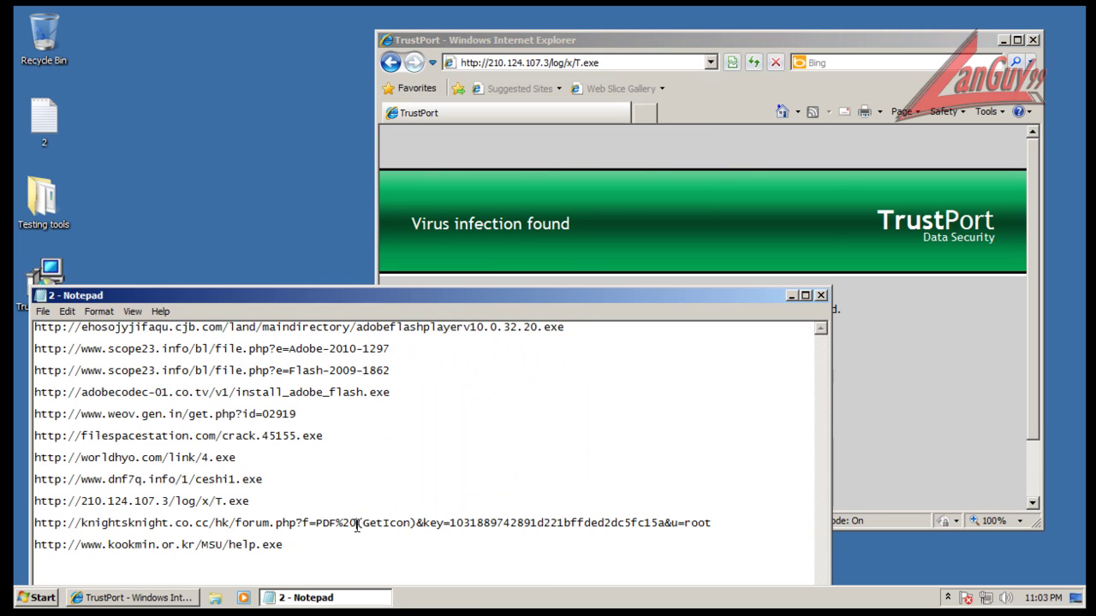
{"action": "left_click", "coordinate": [728, 512]}
{"action": "key", "text": "shift+Home"}
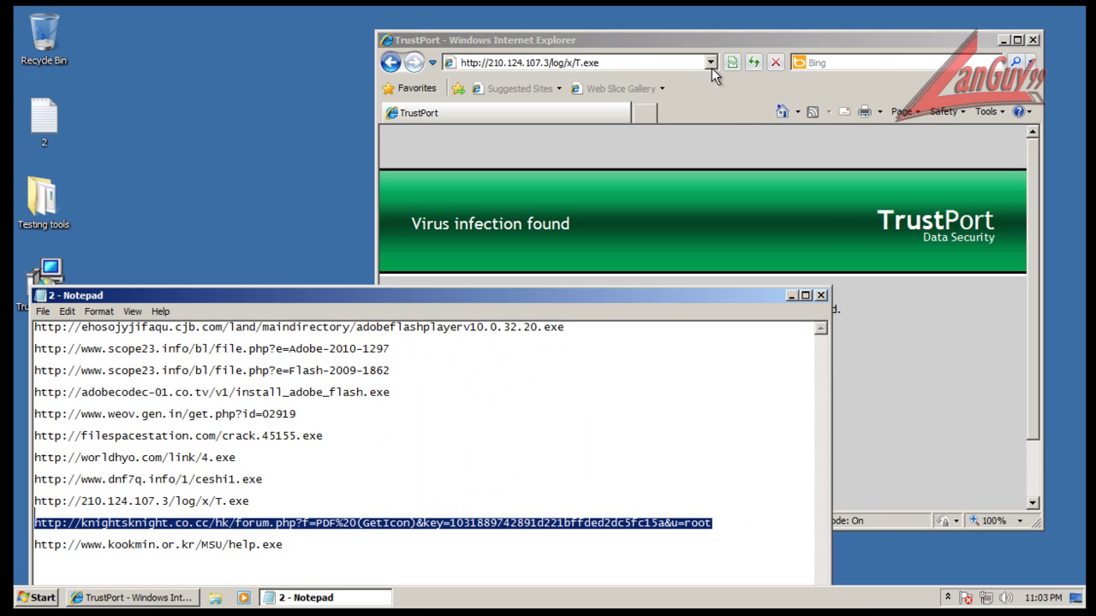
Step: Load the knightsknight.co.cc link in the browser, which shows only a parked-domain page
{"action": "left_click", "coordinate": [684, 61]}
{"action": "key", "text": "ctrl+a"}
{"action": "key", "text": "ctrl+v"}
{"action": "key", "text": "Return"}
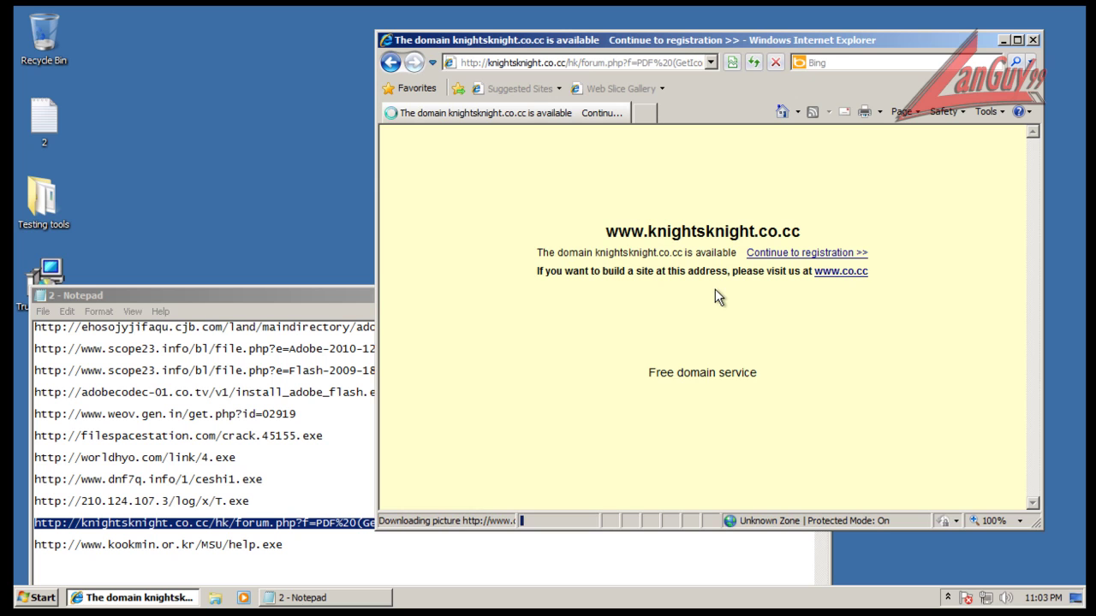
Step: Load the kookmin.or.kr help.exe link and choose to run the 63.8 KB download
{"action": "double_click", "coordinate": [292, 548]}
{"action": "key", "text": "ctrl+c"}
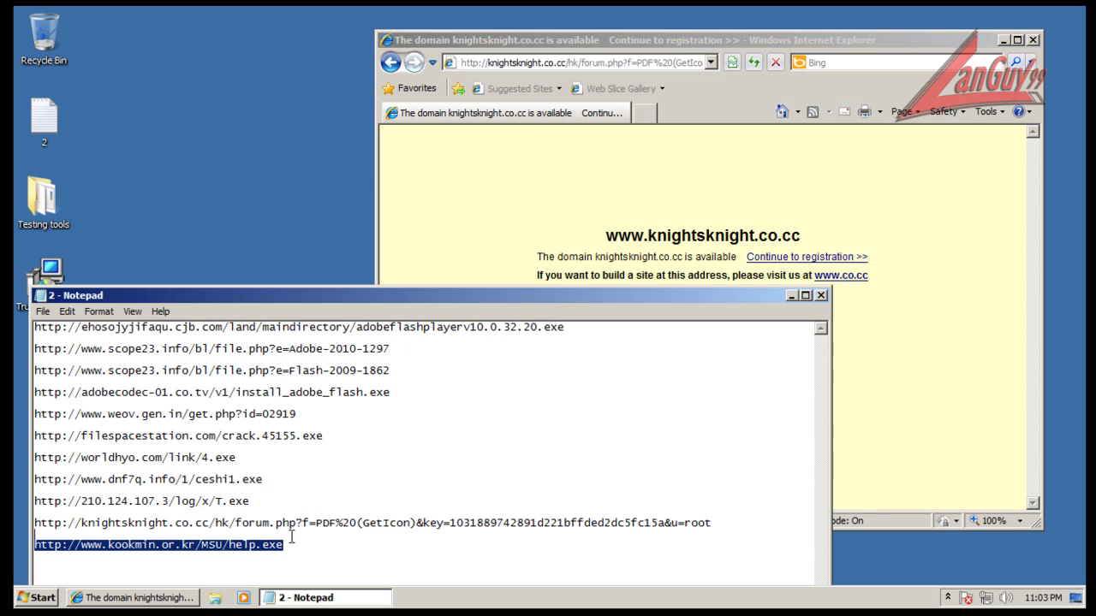
{"action": "left_click", "coordinate": [649, 70]}
{"action": "key", "text": "ctrl+v"}
{"action": "key", "text": "Return"}
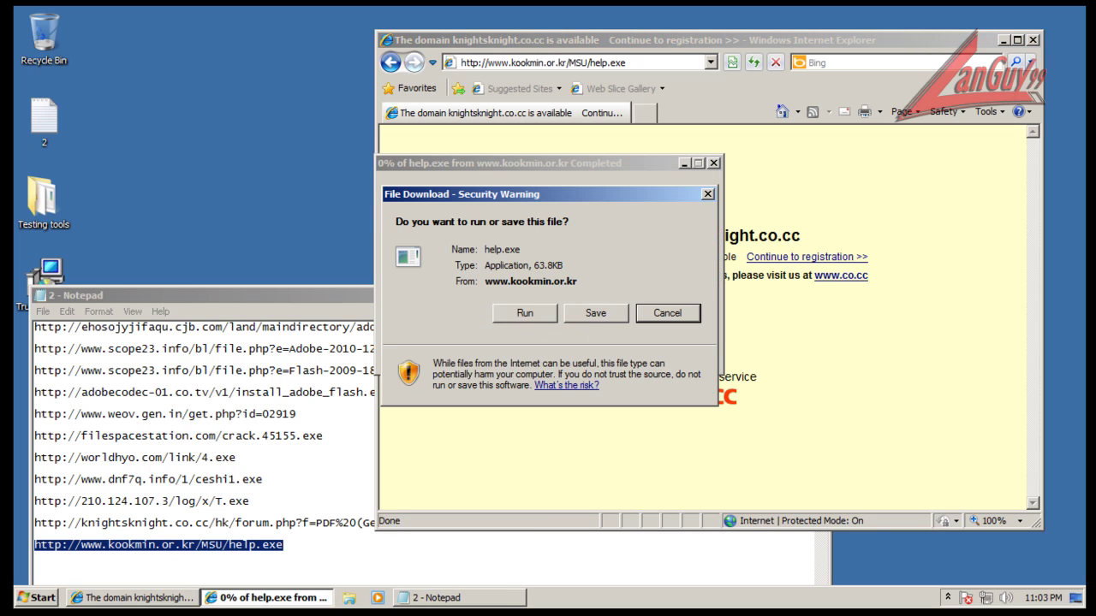
{"action": "left_click", "coordinate": [523, 313]}
{"action": "left_click", "coordinate": [947, 597]}
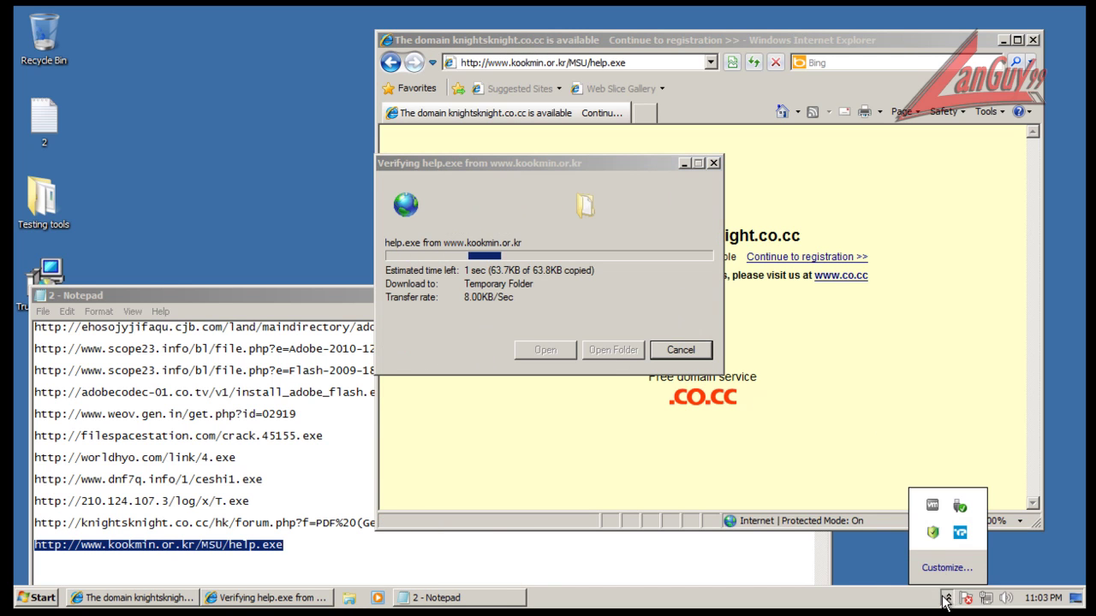
{"action": "right_click", "coordinate": [961, 535]}
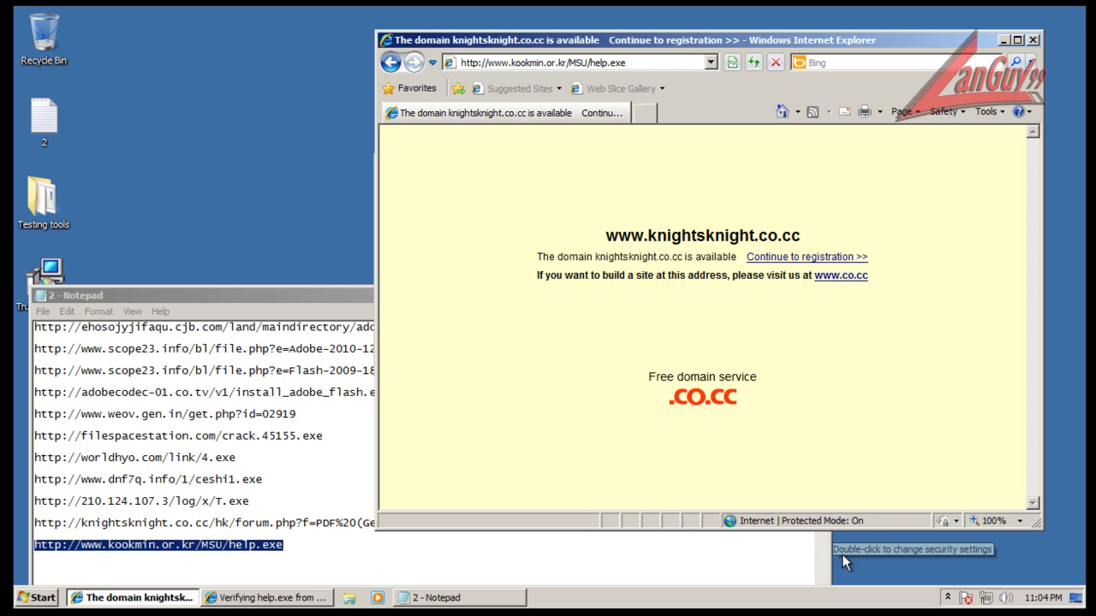
Step: Confirm running the unverified help.exe, then close the notes and the browser
{"action": "left_click", "coordinate": [948, 598]}
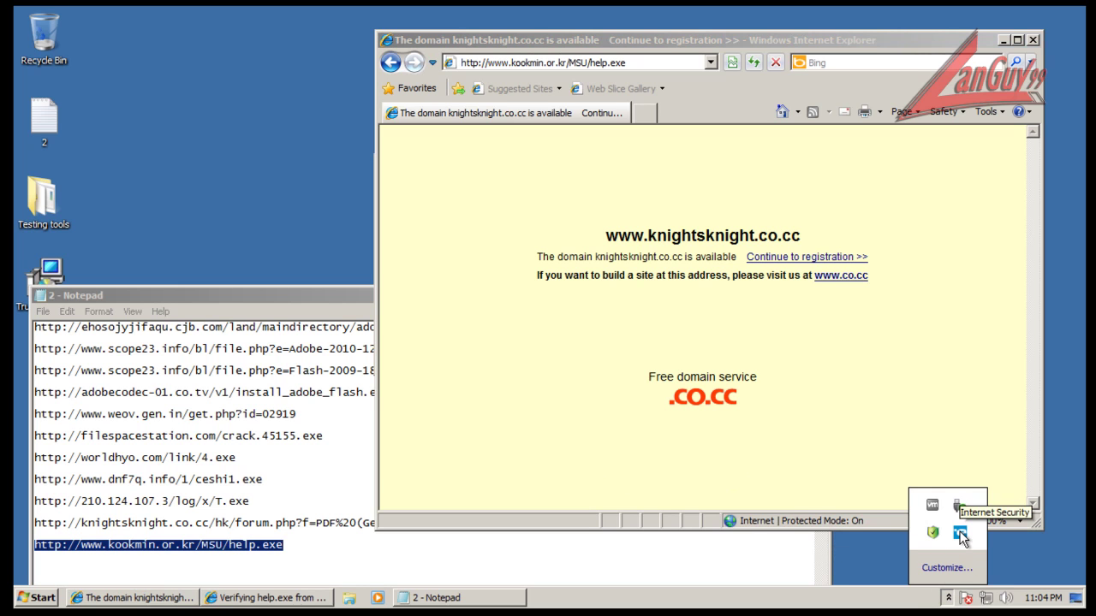
{"action": "left_click", "coordinate": [797, 489]}
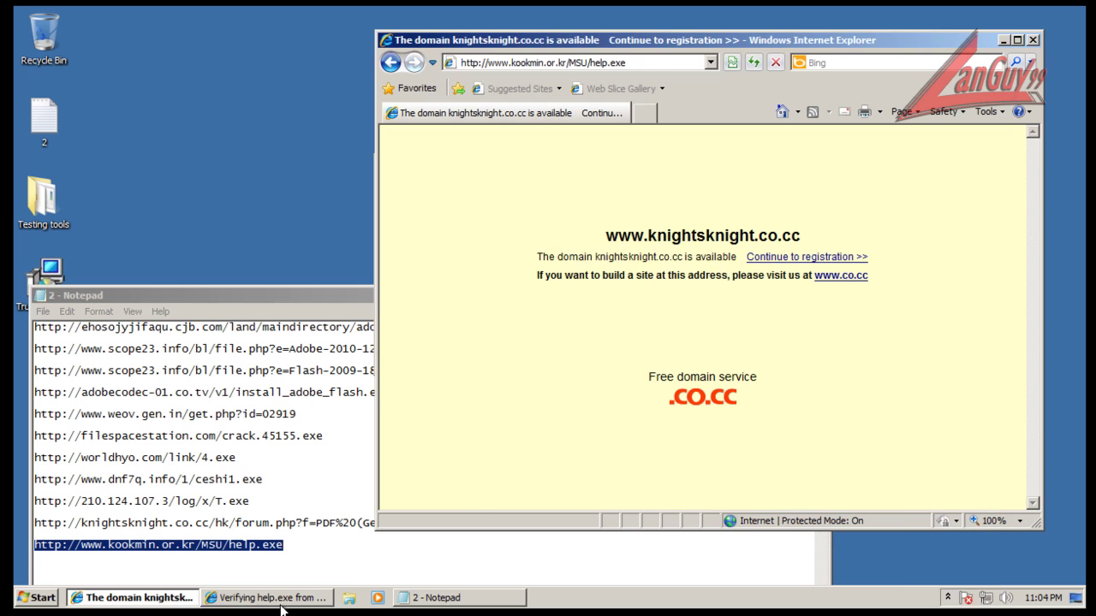
{"action": "left_click", "coordinate": [600, 239]}
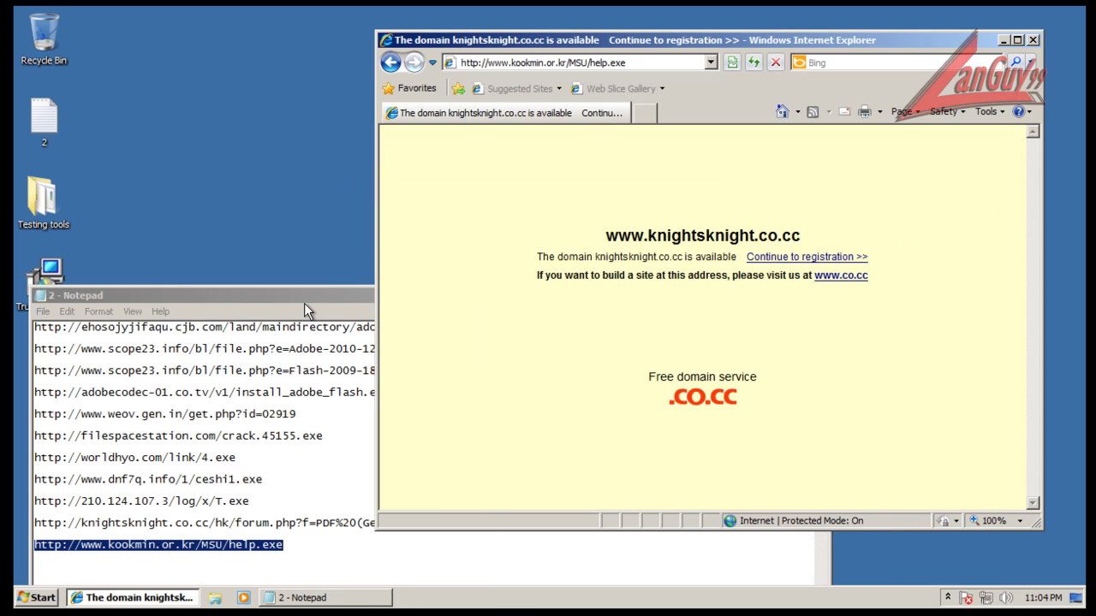
{"action": "left_click", "coordinate": [308, 304]}
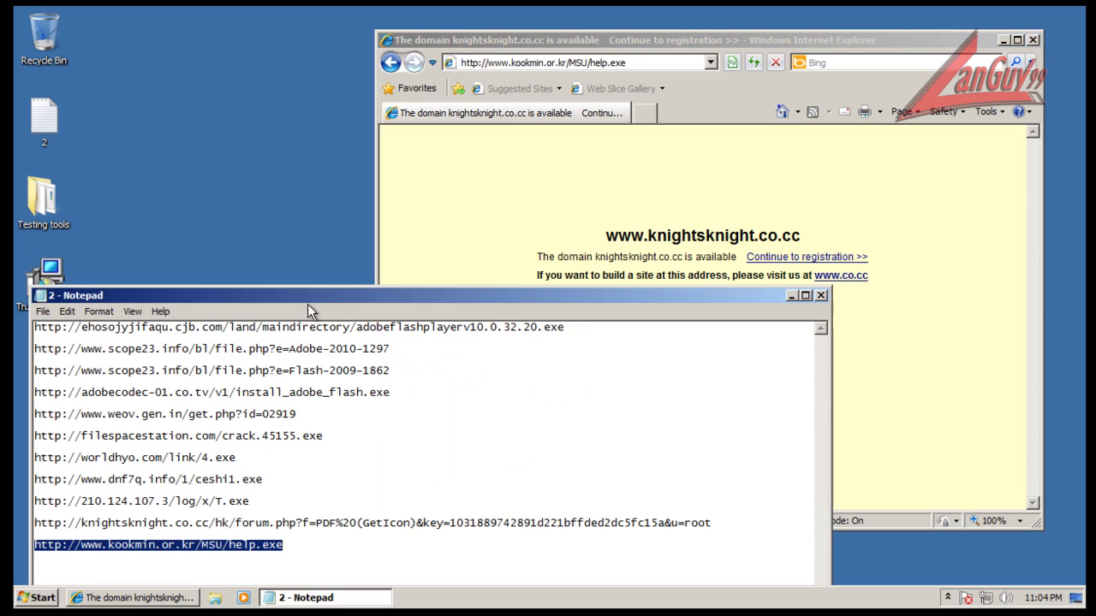
{"action": "left_click", "coordinate": [821, 295]}
{"action": "left_click", "coordinate": [1033, 40]}
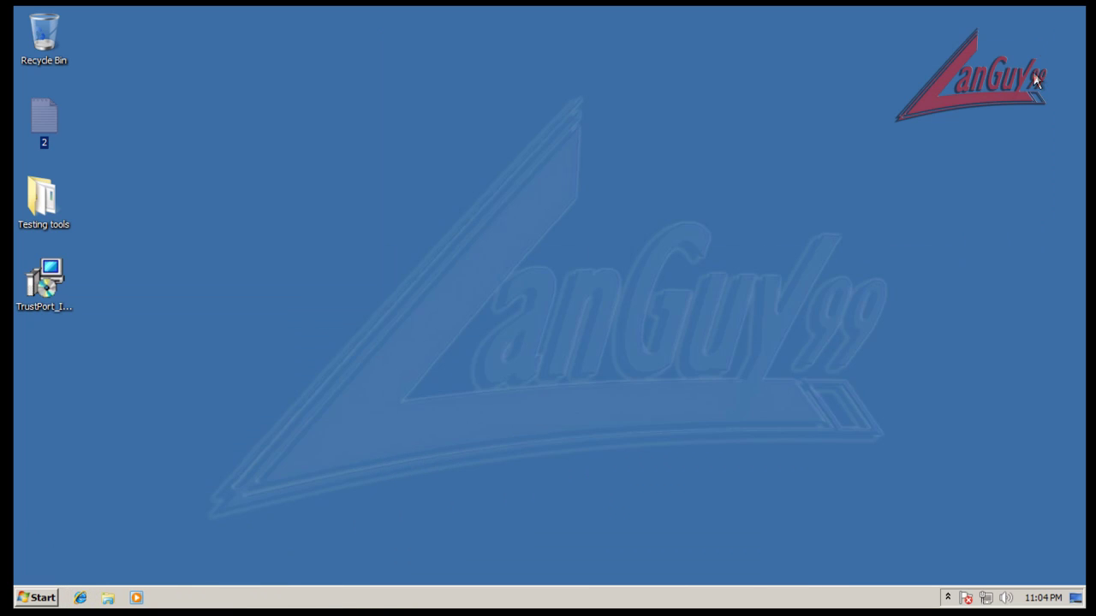
Step: Reopen TrustPort's main status window from its tray icon, showing Fully Protected
{"action": "left_click", "coordinate": [948, 597]}
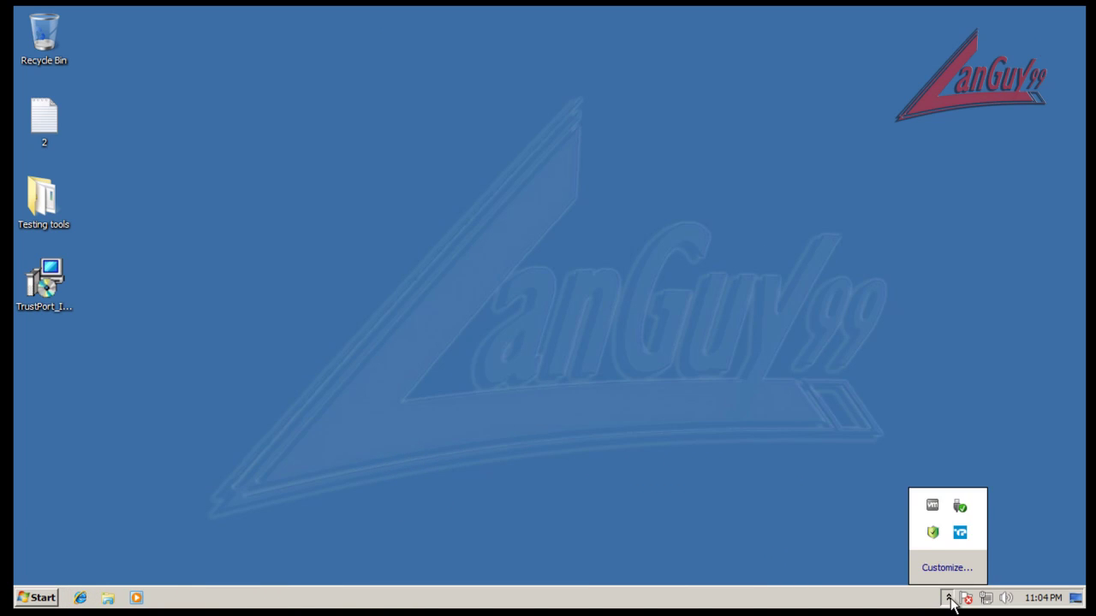
{"action": "right_click", "coordinate": [963, 530]}
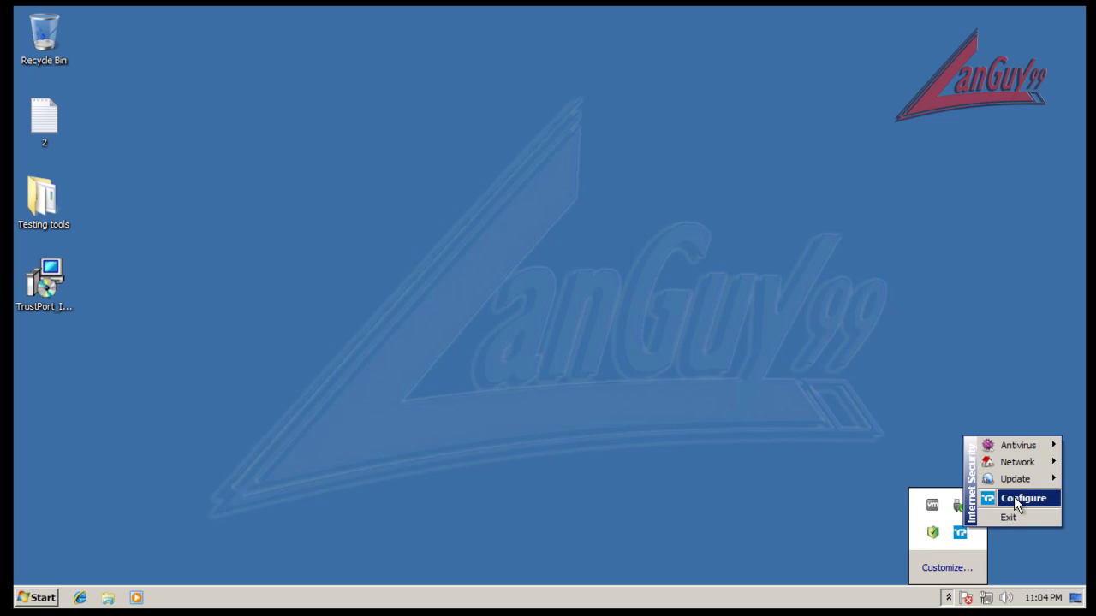
{"action": "left_click", "coordinate": [1014, 496]}
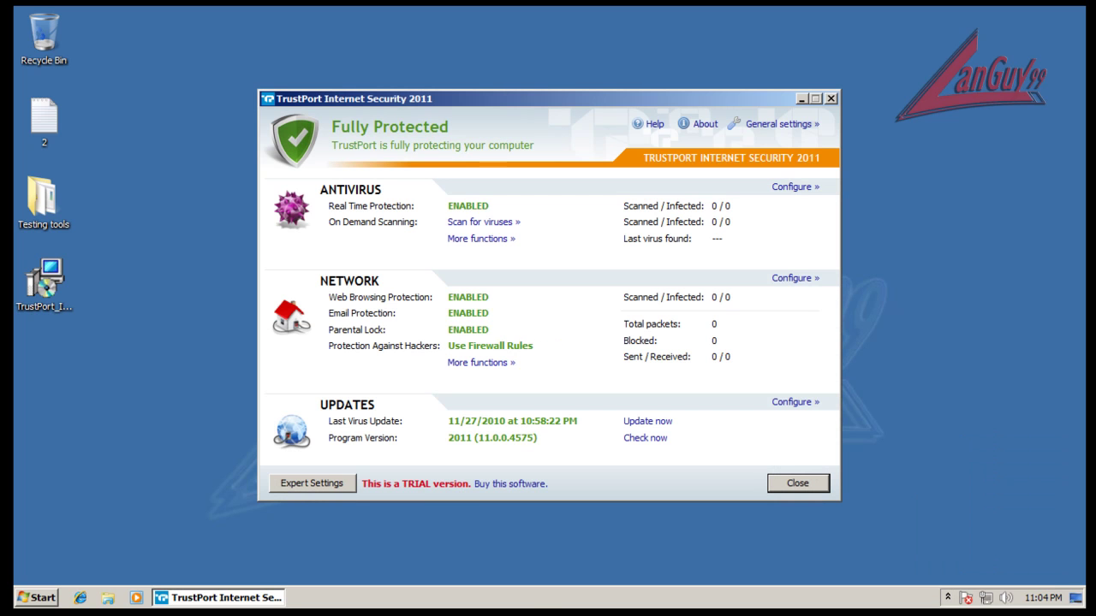
{"action": "right_click", "coordinate": [528, 599]}
Step: List all users' 43 processes sorted by a widened Description column, review them, then close Task Manager
{"action": "left_click", "coordinate": [582, 546]}
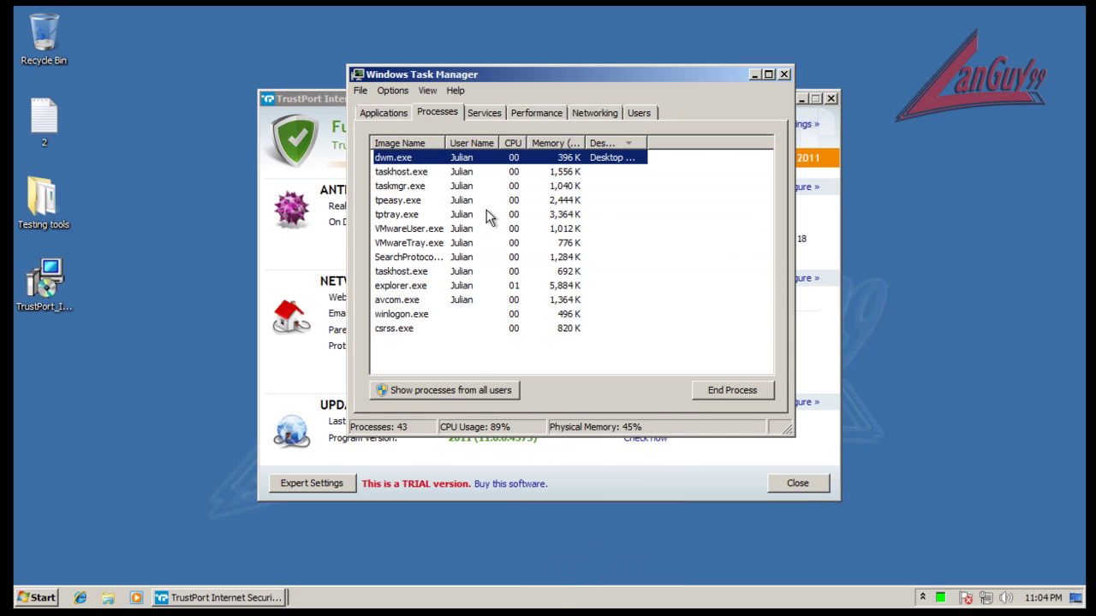
{"action": "left_click", "coordinate": [456, 397]}
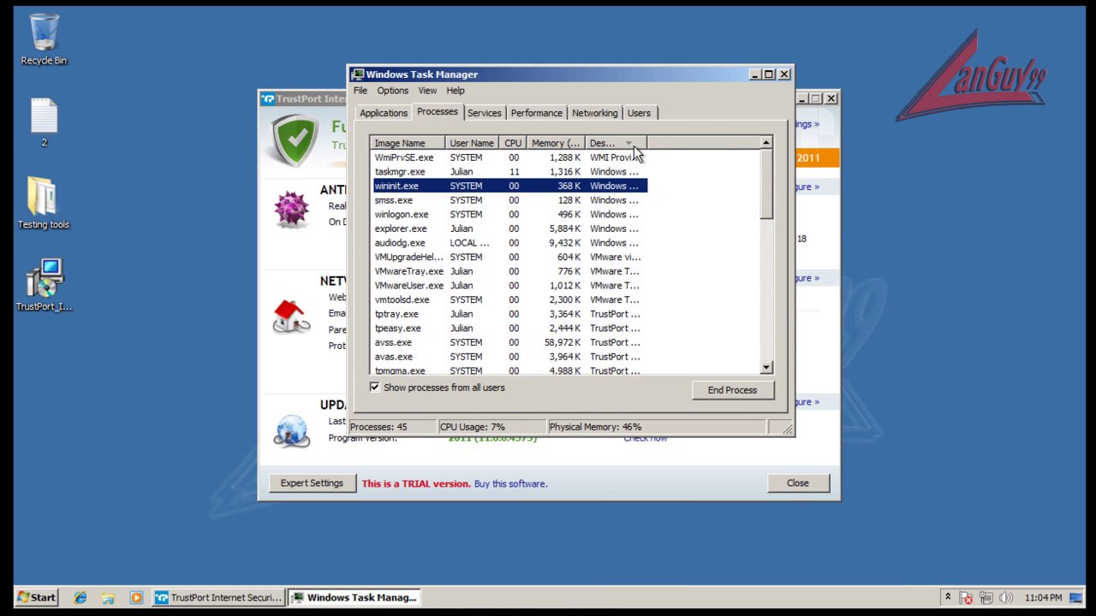
{"action": "left_click", "coordinate": [618, 144]}
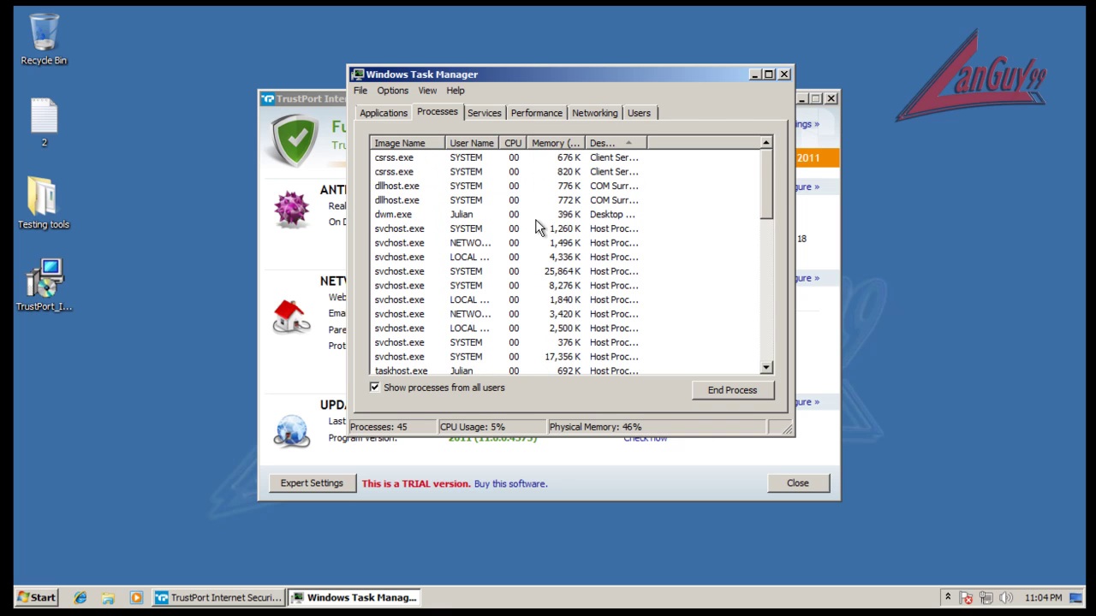
{"action": "scroll", "coordinate": [496, 310], "scroll_direction": "down", "scroll_amount": 4}
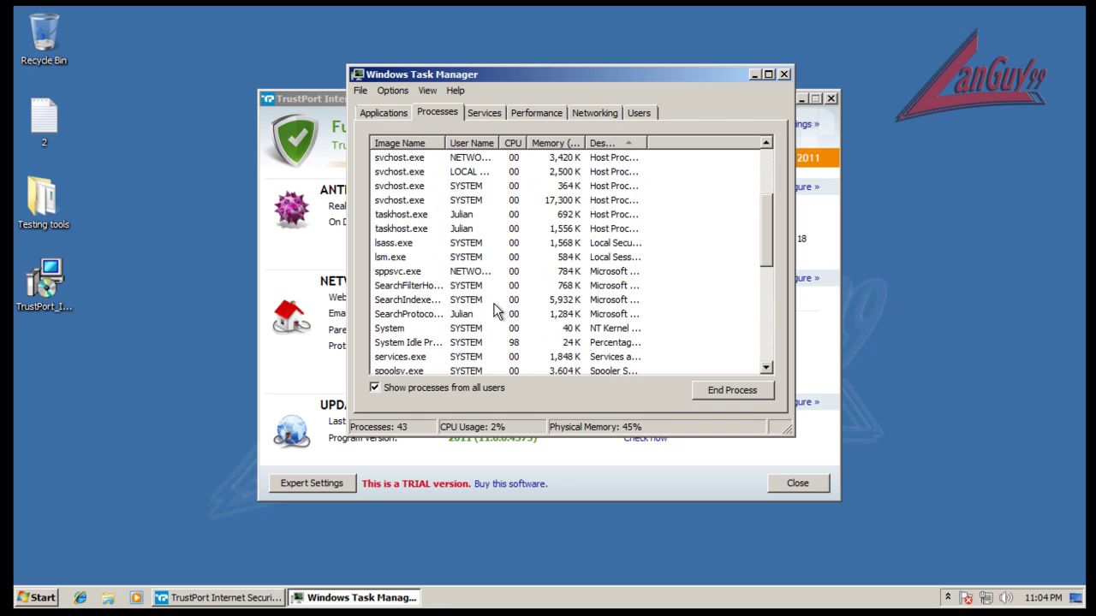
{"action": "scroll", "coordinate": [506, 343], "scroll_direction": "down", "scroll_amount": 3}
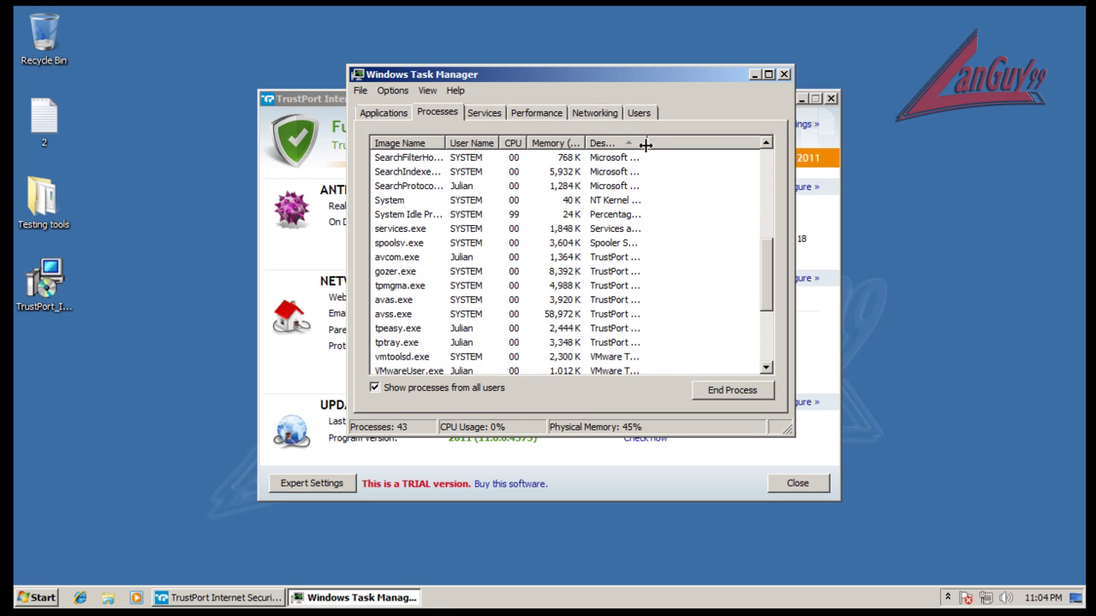
{"action": "left_click_drag", "start_coordinate": [646, 146], "coordinate": [707, 146]}
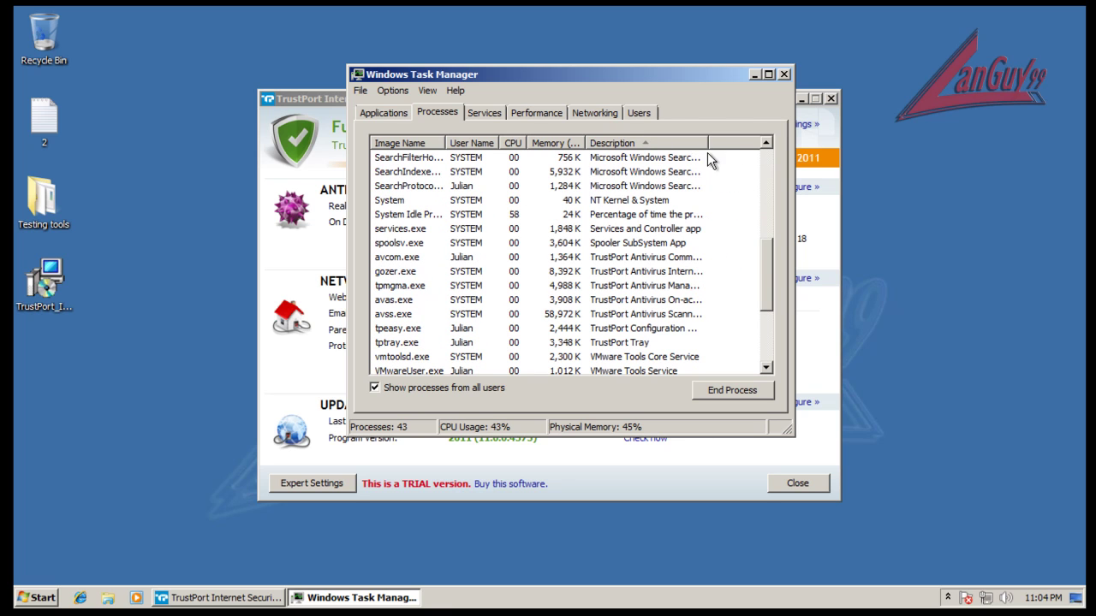
{"action": "scroll", "coordinate": [660, 278], "scroll_direction": "down", "scroll_amount": 4}
{"action": "left_click", "coordinate": [662, 325]}
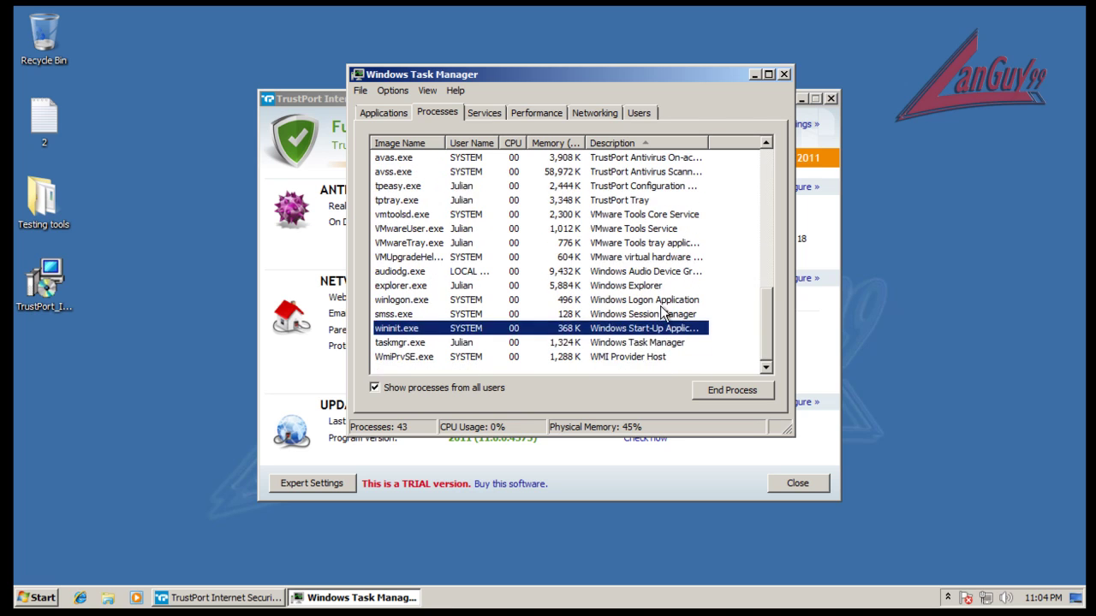
{"action": "scroll", "coordinate": [660, 306], "scroll_direction": "up", "scroll_amount": 2}
{"action": "scroll", "coordinate": [660, 306], "scroll_direction": "down", "scroll_amount": 1}
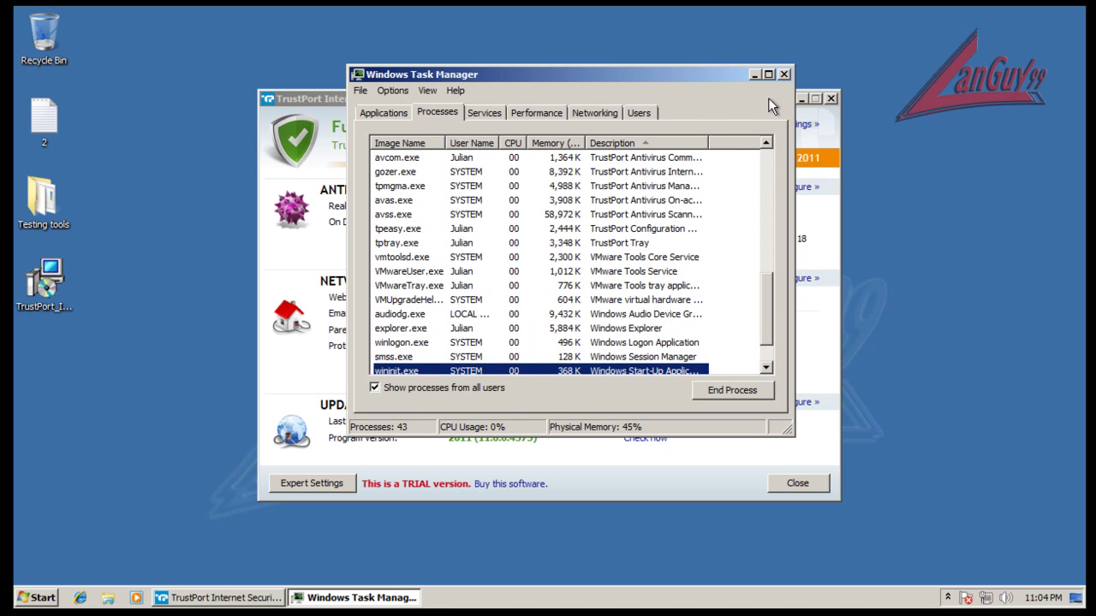
{"action": "key", "text": "alt+F4"}
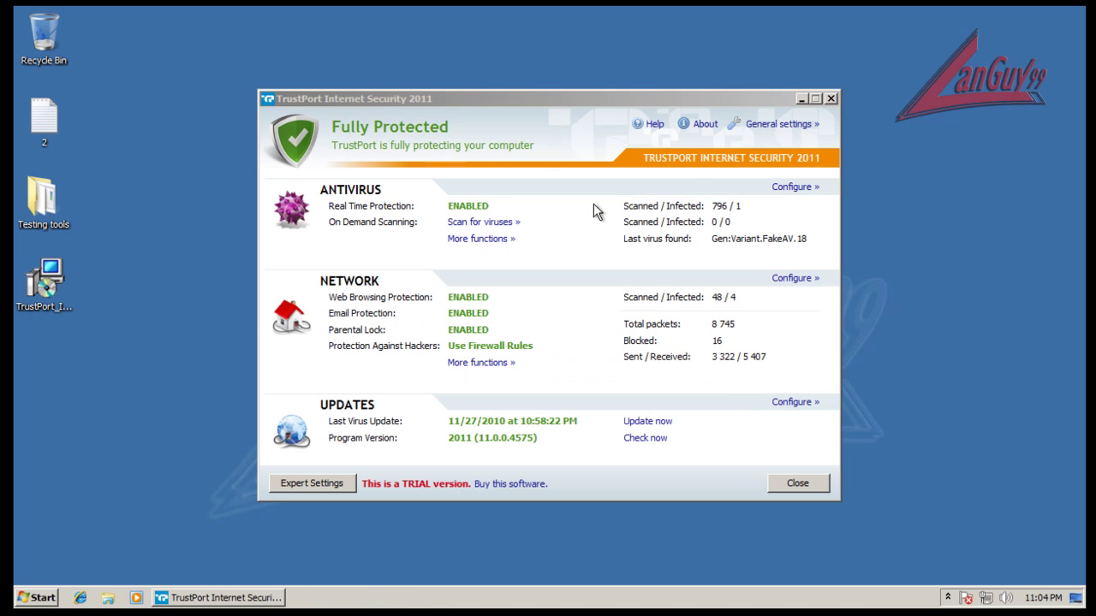
Step: Start an all-disks virus scan, then cancel it and close the scanner
{"action": "left_click", "coordinate": [506, 222]}
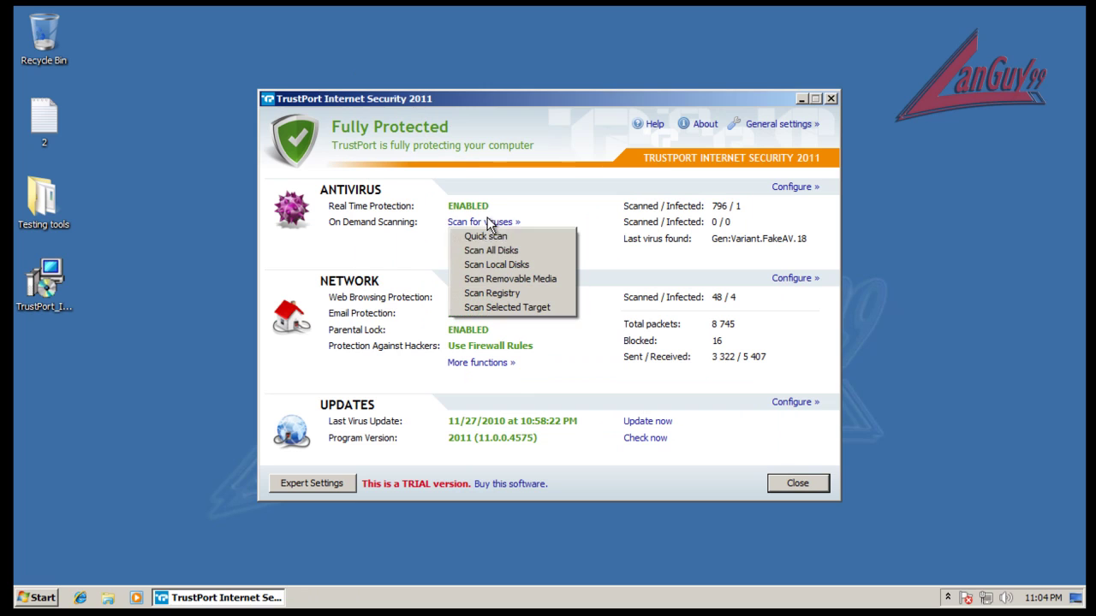
{"action": "left_click", "coordinate": [538, 253]}
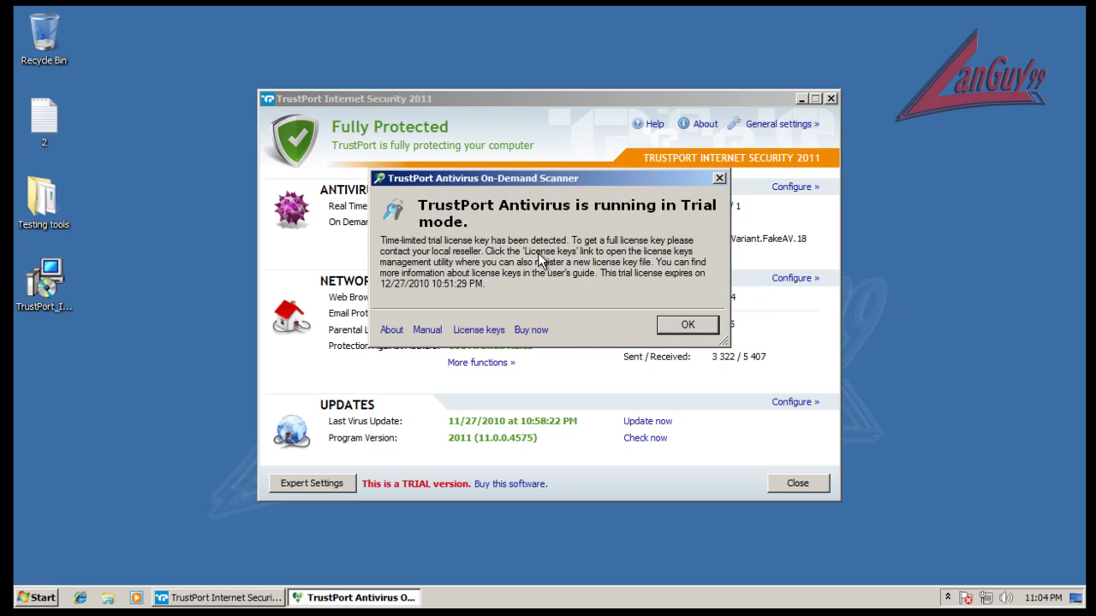
{"action": "left_click", "coordinate": [685, 326]}
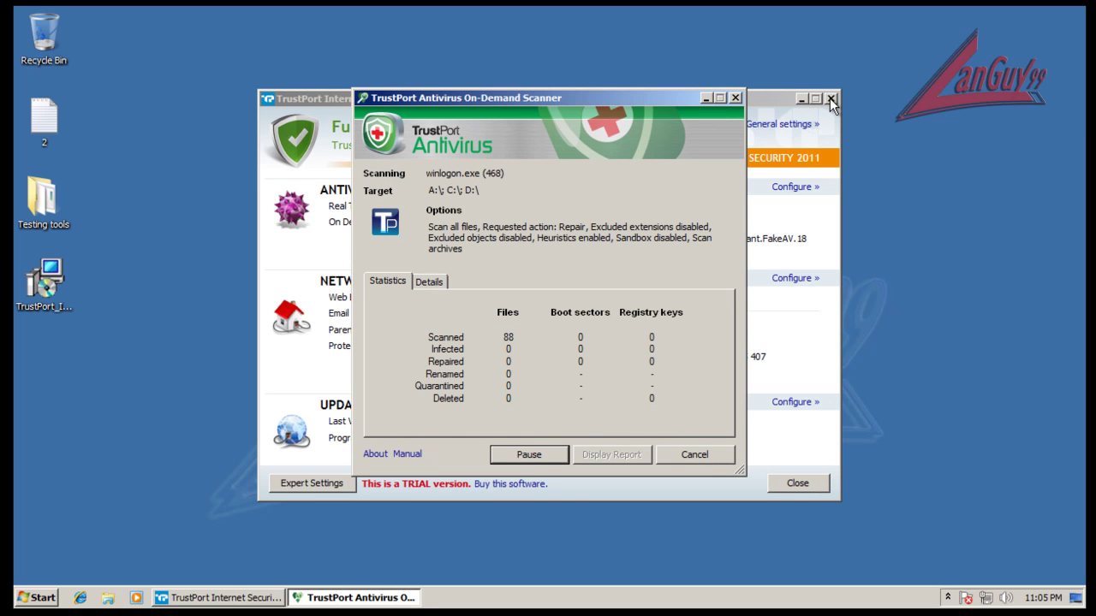
{"action": "left_click", "coordinate": [689, 454]}
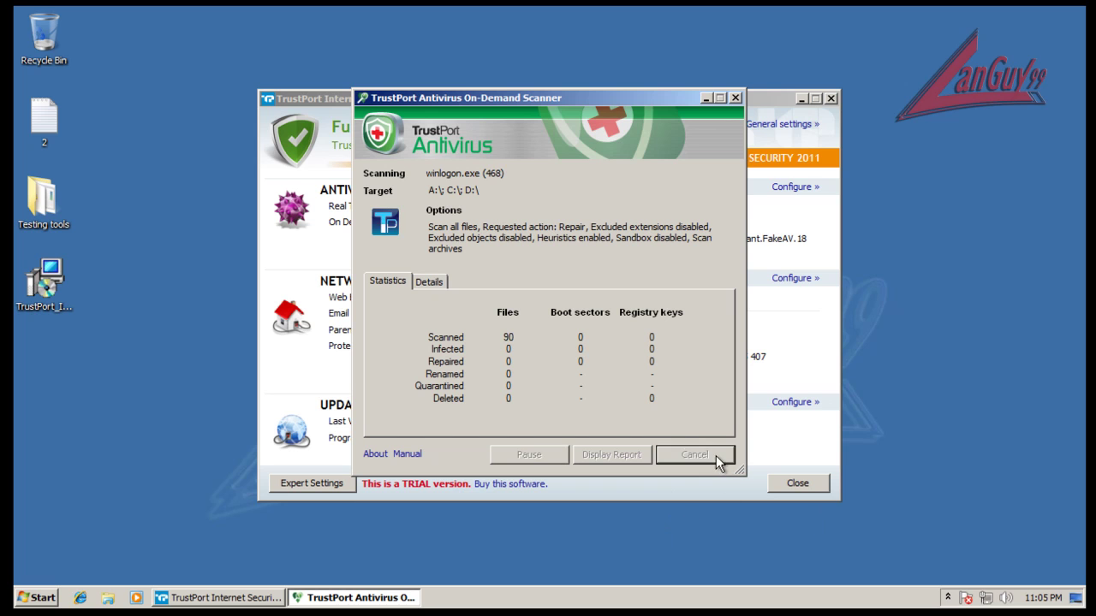
{"action": "left_click", "coordinate": [698, 455]}
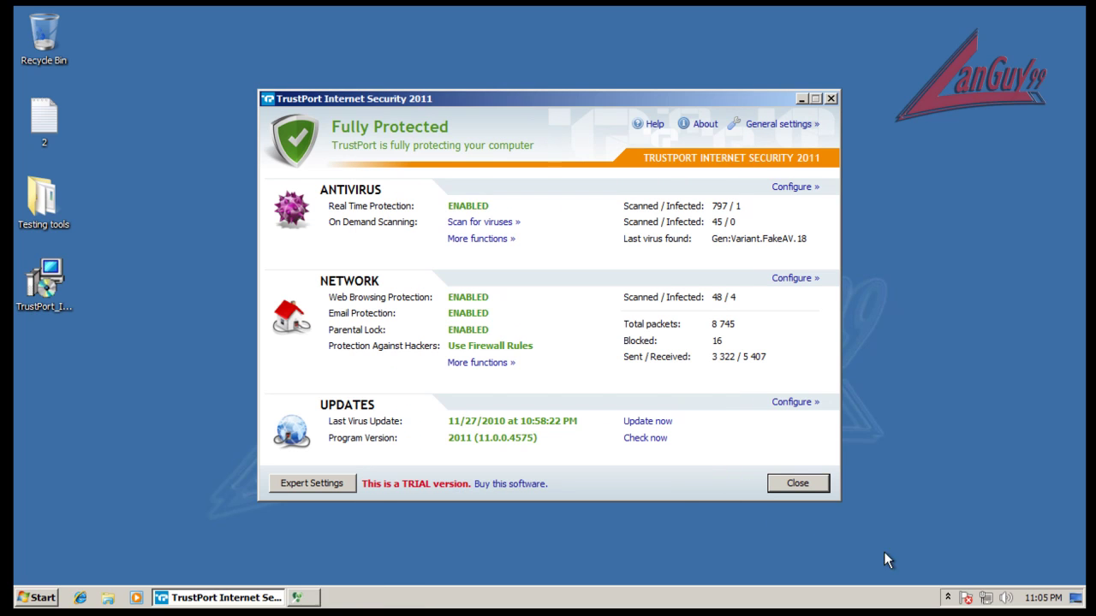
Step: Run a registry scan from the tray menu, finding no infection in 1,402 files and 726 keys
{"action": "left_click", "coordinate": [947, 596]}
{"action": "right_click", "coordinate": [965, 539]}
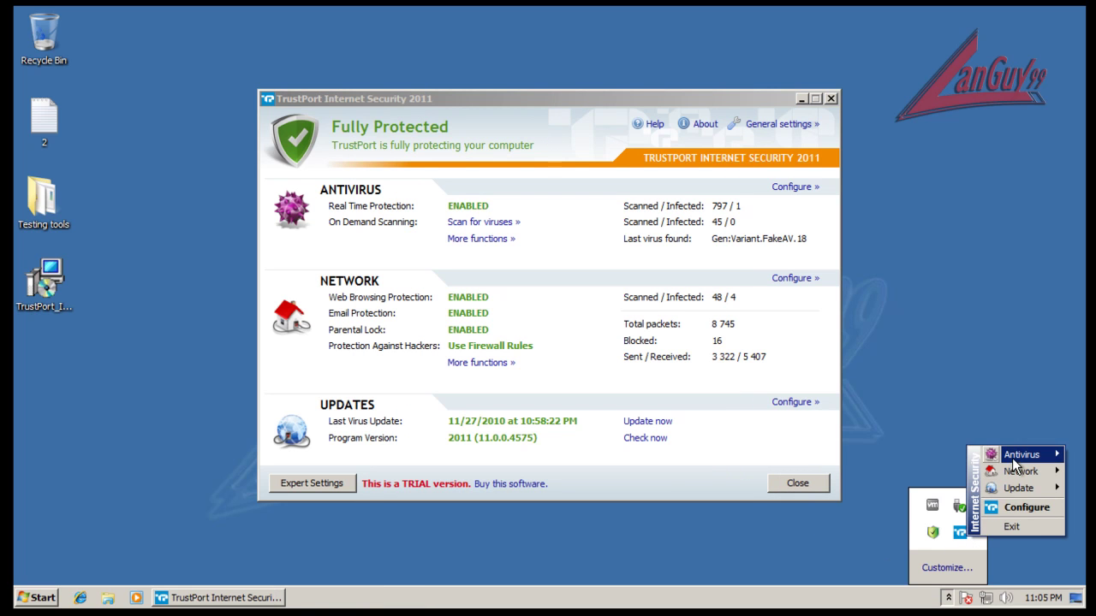
{"action": "mouse_move", "coordinate": [1012, 458]}
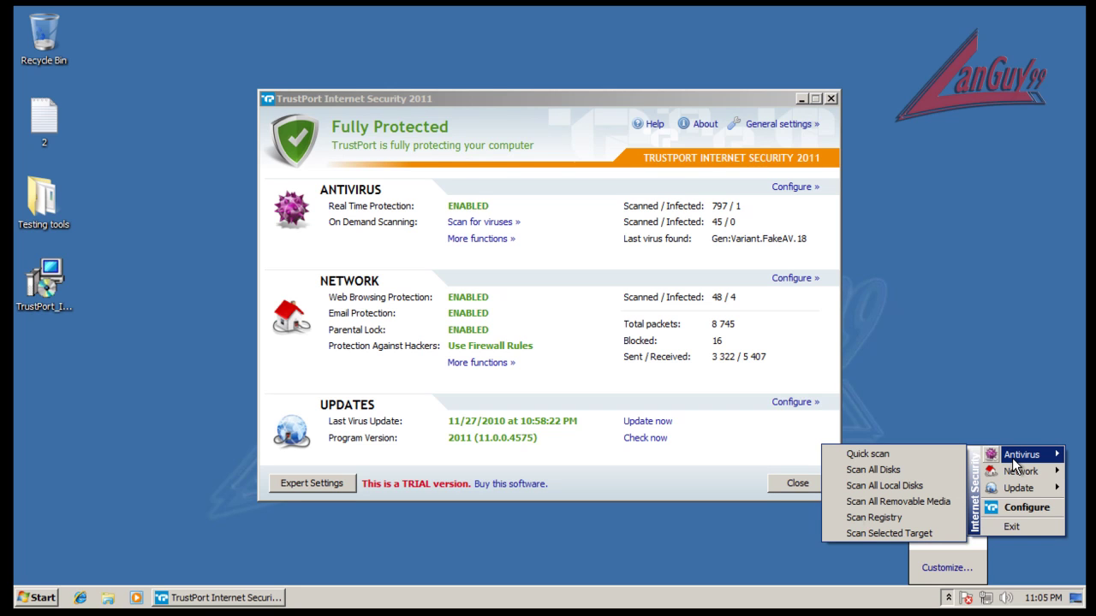
{"action": "left_click", "coordinate": [863, 518]}
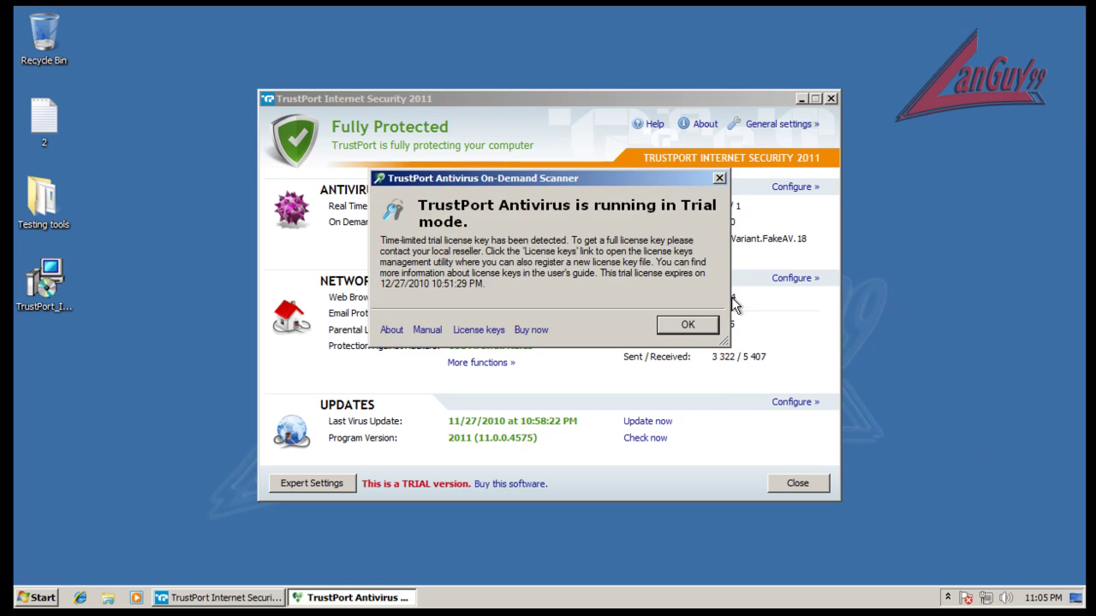
{"action": "left_click", "coordinate": [670, 328]}
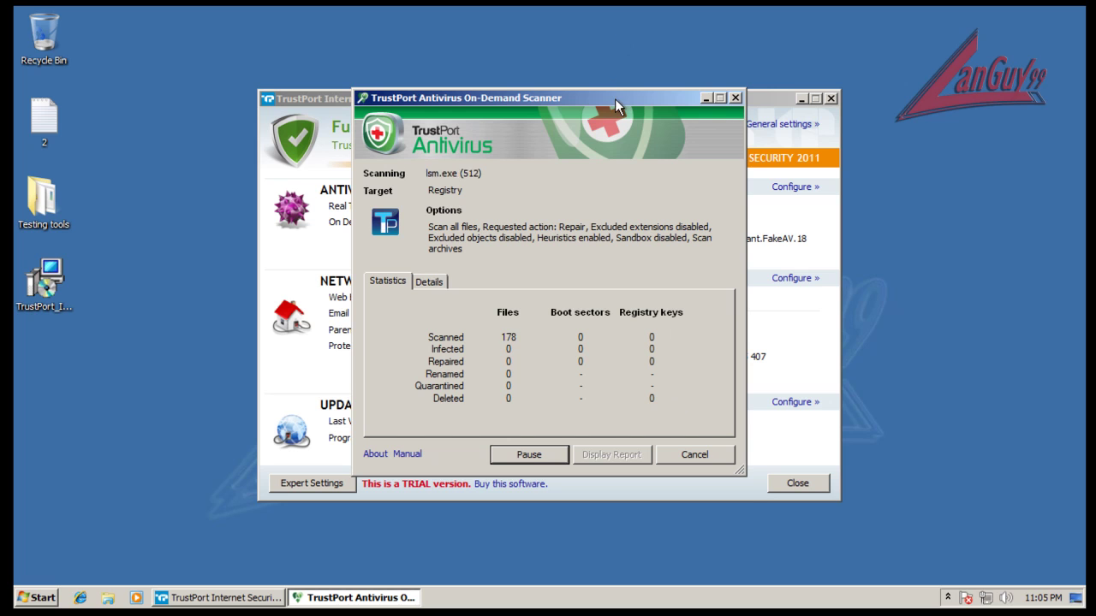
{"action": "left_click_drag", "start_coordinate": [614, 98], "coordinate": [619, 162]}
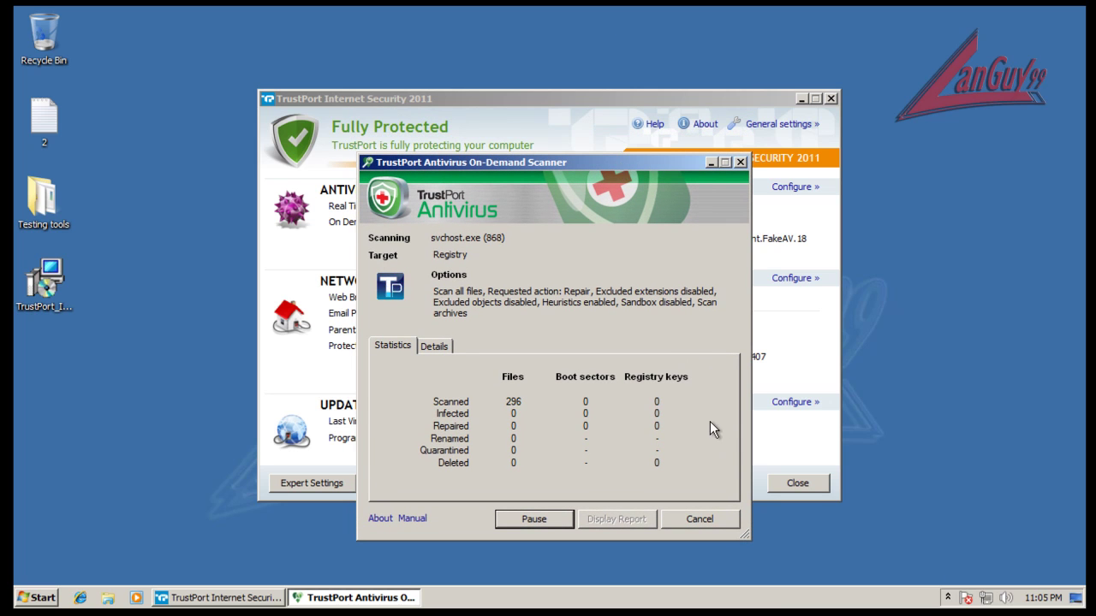
{"action": "left_click", "coordinate": [615, 97]}
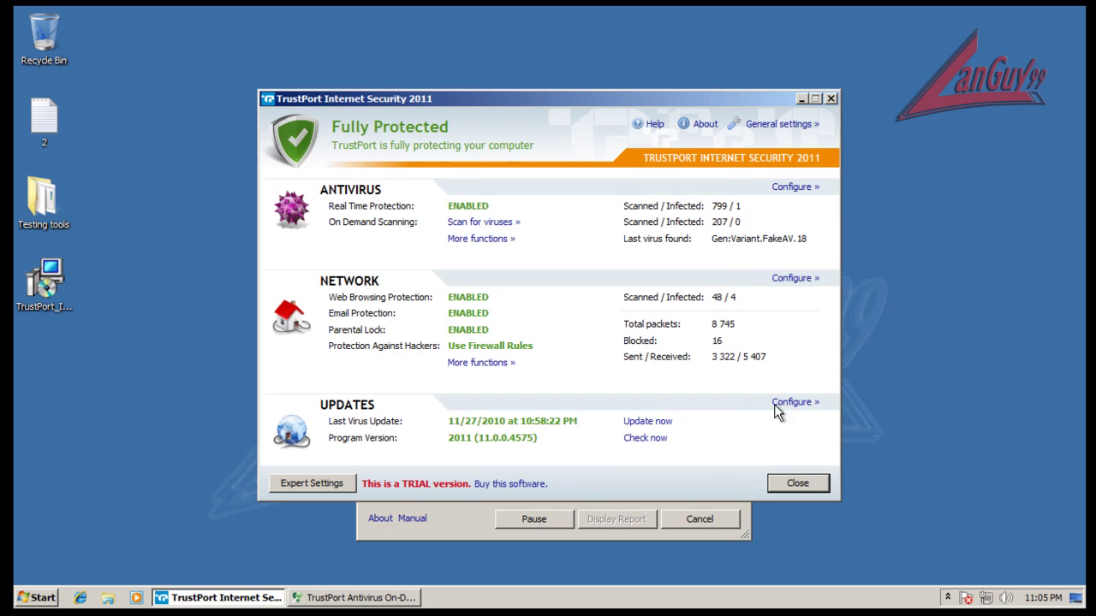
{"action": "left_click", "coordinate": [605, 535]}
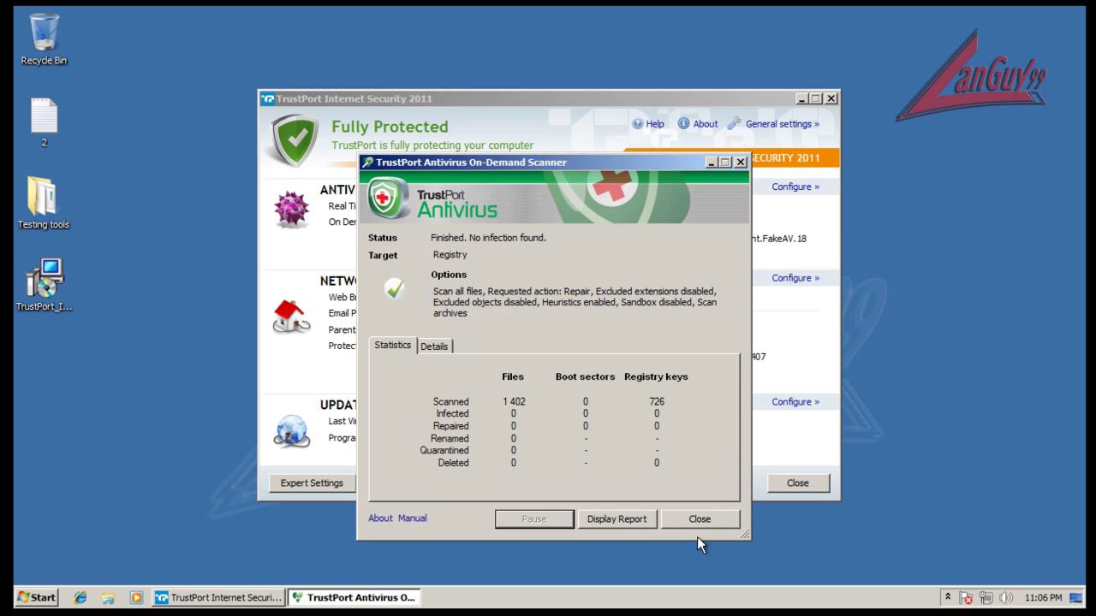
{"action": "left_click", "coordinate": [698, 524]}
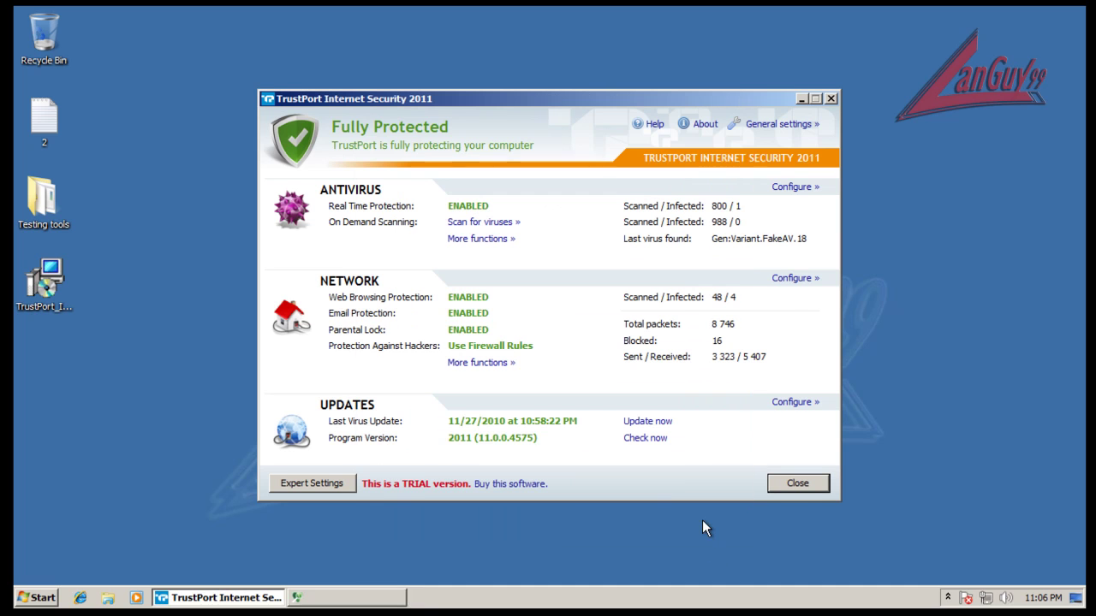
Step: Run a full all-disks scan and inspect the renamed Gen:Variant.FakeAV detection among 66,651 files
{"action": "left_click", "coordinate": [506, 241]}
{"action": "left_click", "coordinate": [507, 222]}
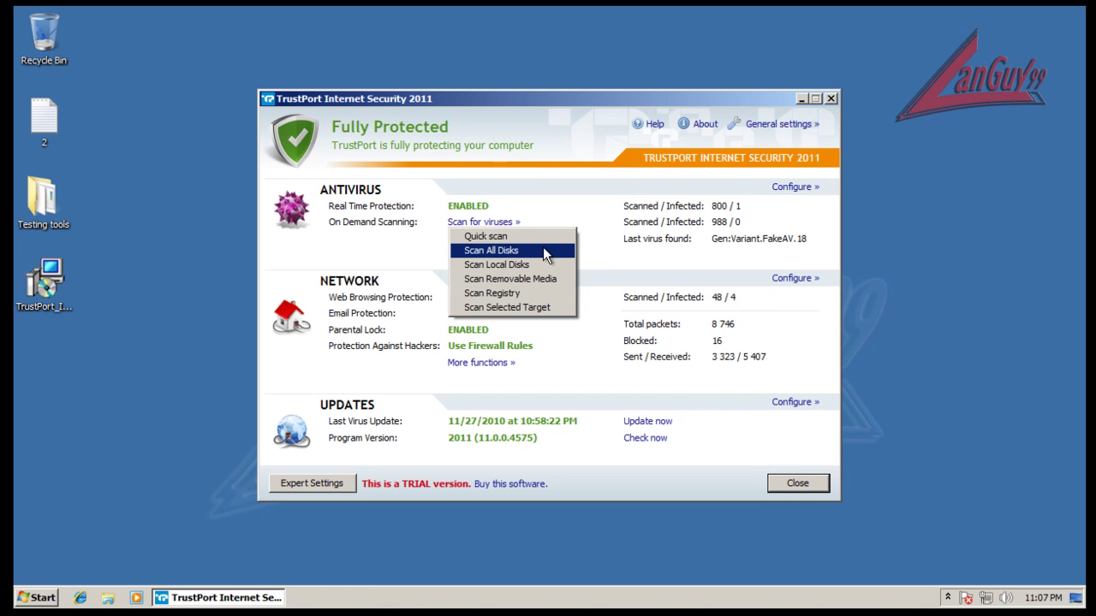
{"action": "left_click", "coordinate": [543, 247]}
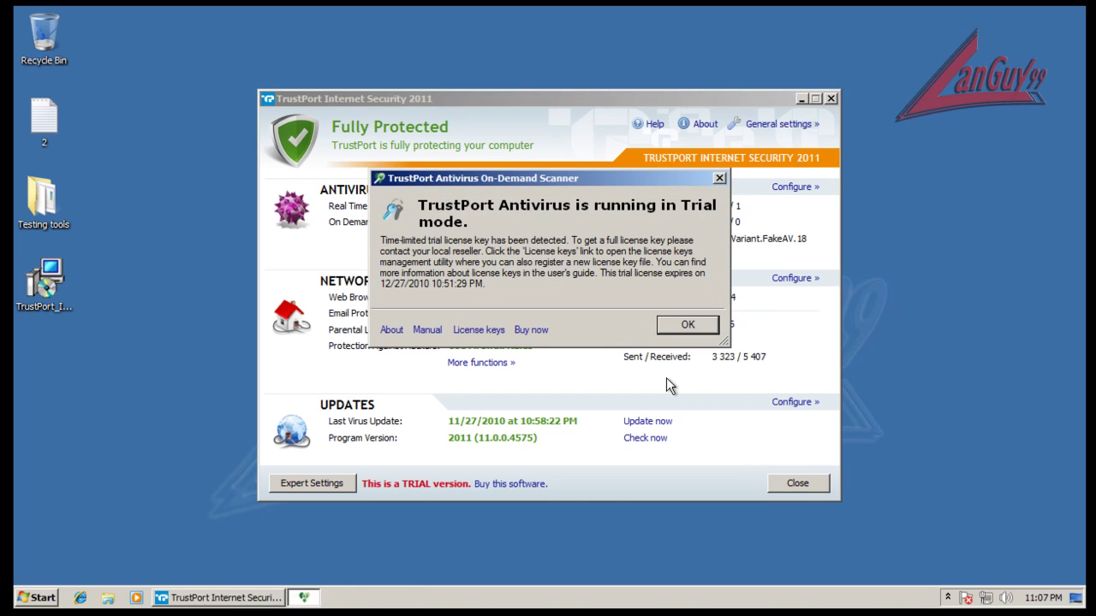
{"action": "left_click", "coordinate": [687, 326]}
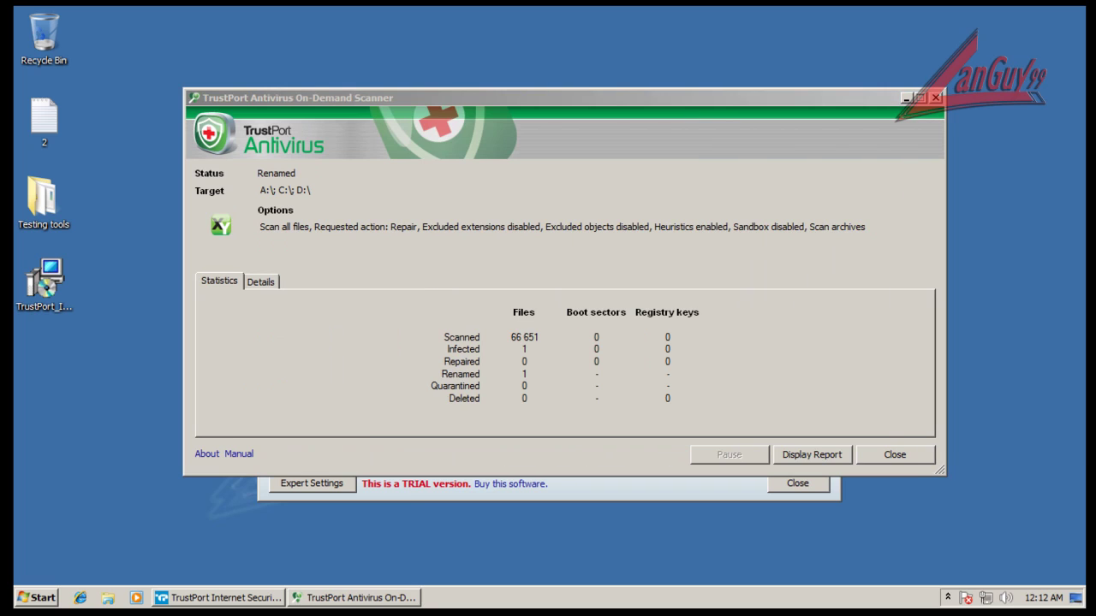
{"action": "left_click", "coordinate": [780, 288]}
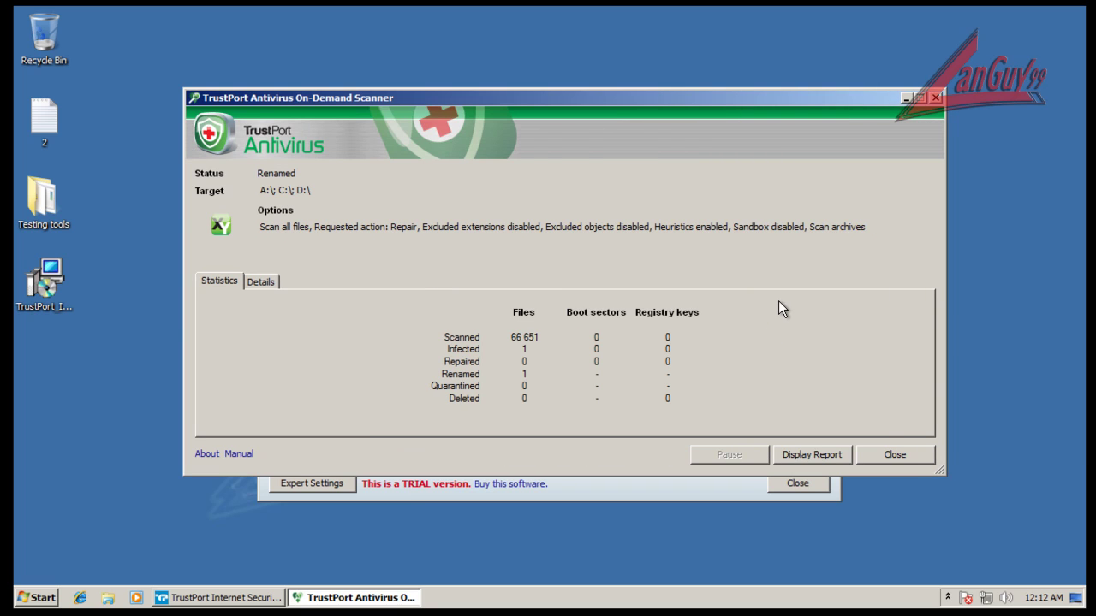
{"action": "left_click", "coordinate": [267, 283]}
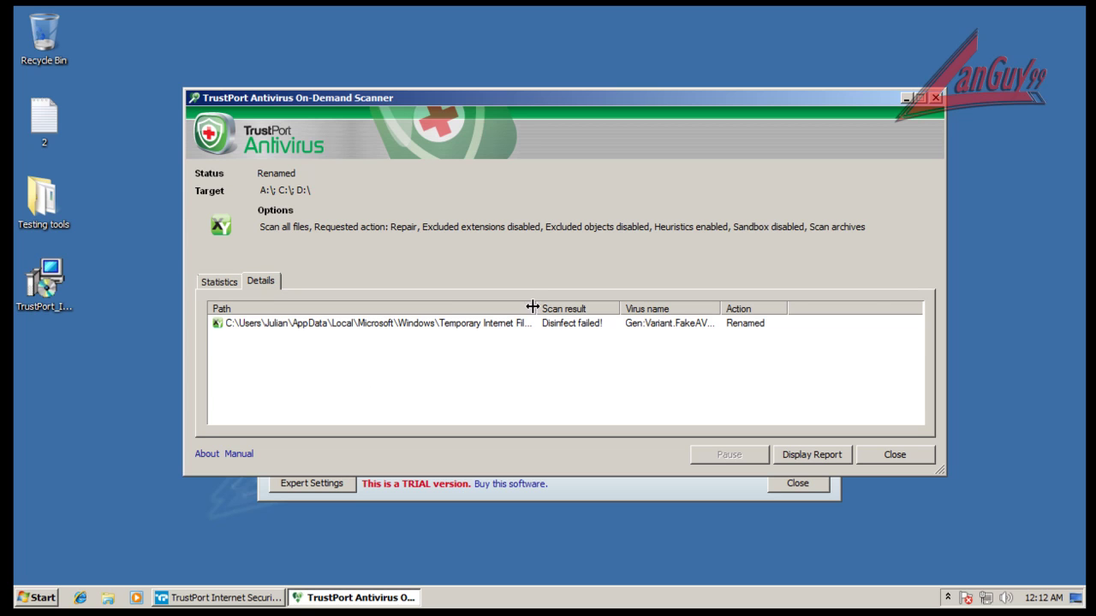
{"action": "left_click_drag", "start_coordinate": [534, 308], "coordinate": [501, 335]}
{"action": "left_click", "coordinate": [736, 330]}
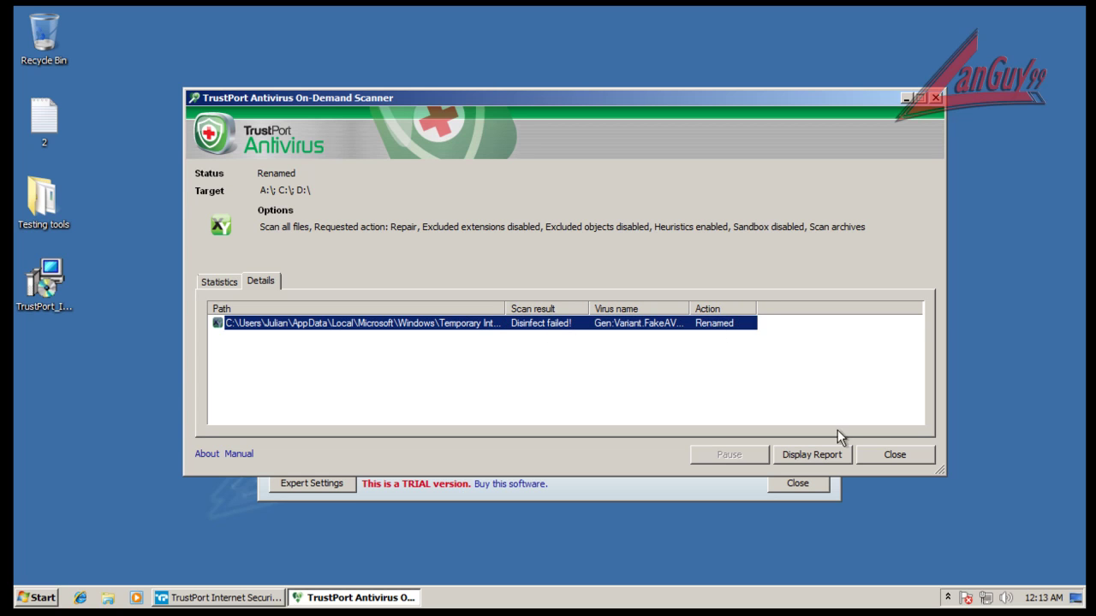
{"action": "left_click", "coordinate": [890, 454]}
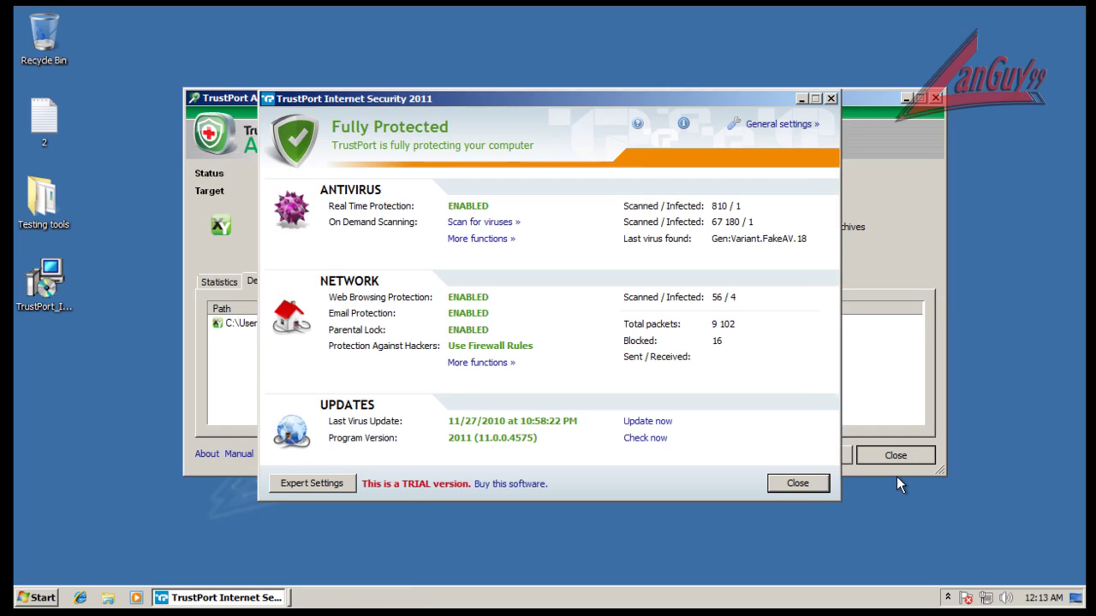
Step: Close the TrustPort window and restart Windows from the Start menu's power options
{"action": "left_click", "coordinate": [809, 487]}
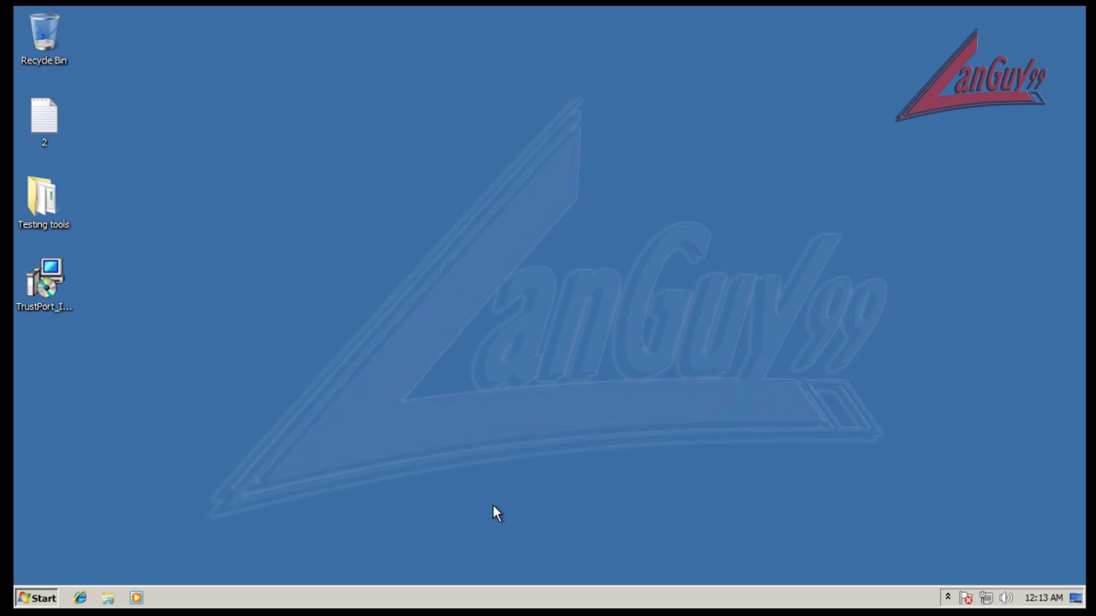
{"action": "key", "text": "super"}
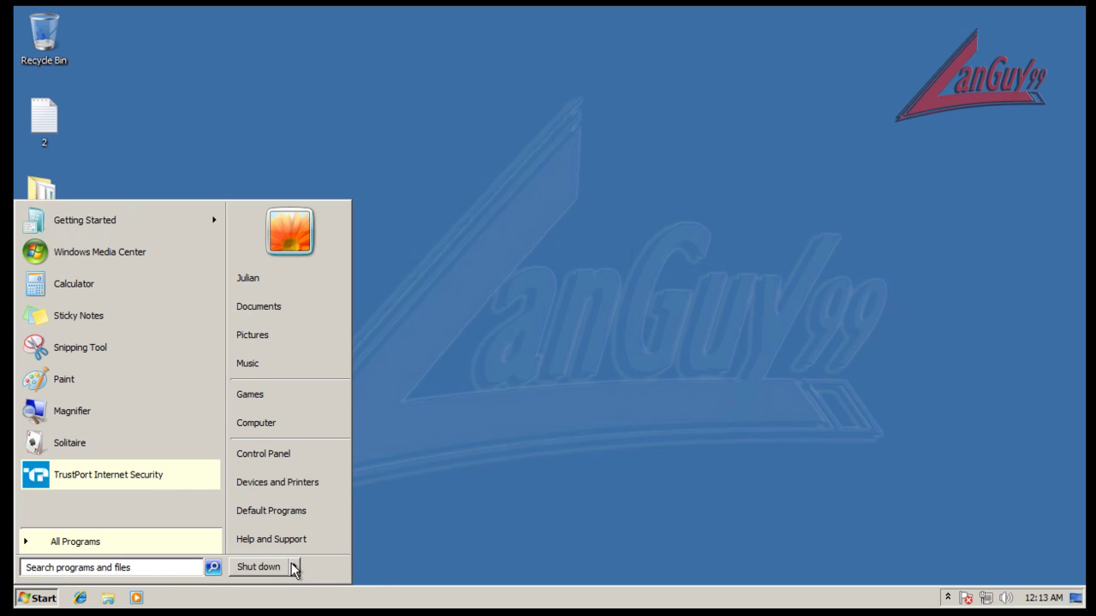
{"action": "left_click", "coordinate": [294, 566]}
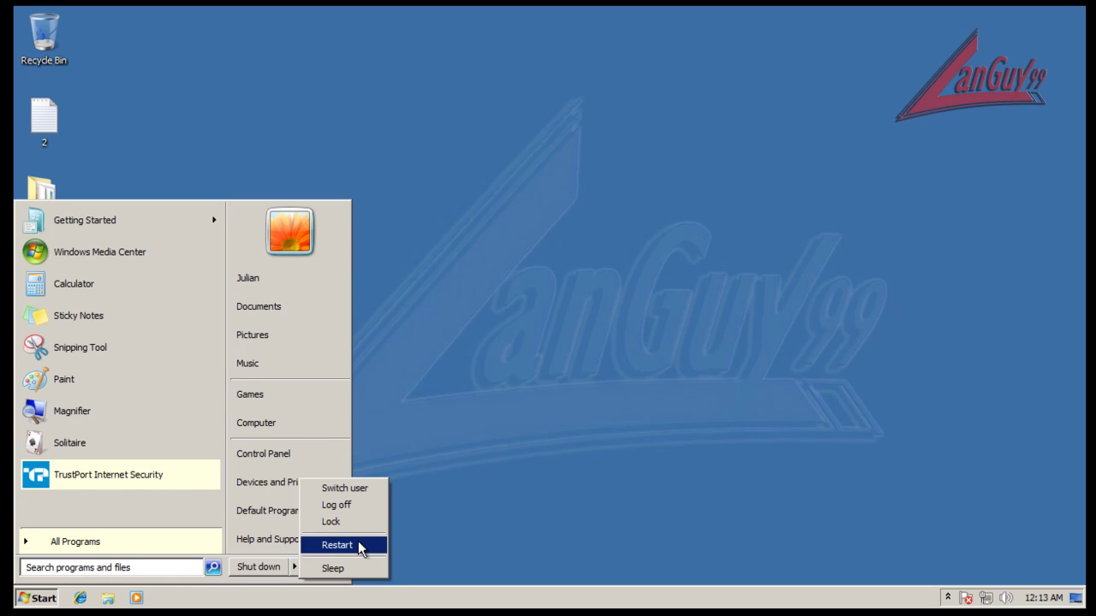
{"action": "left_click", "coordinate": [359, 545]}
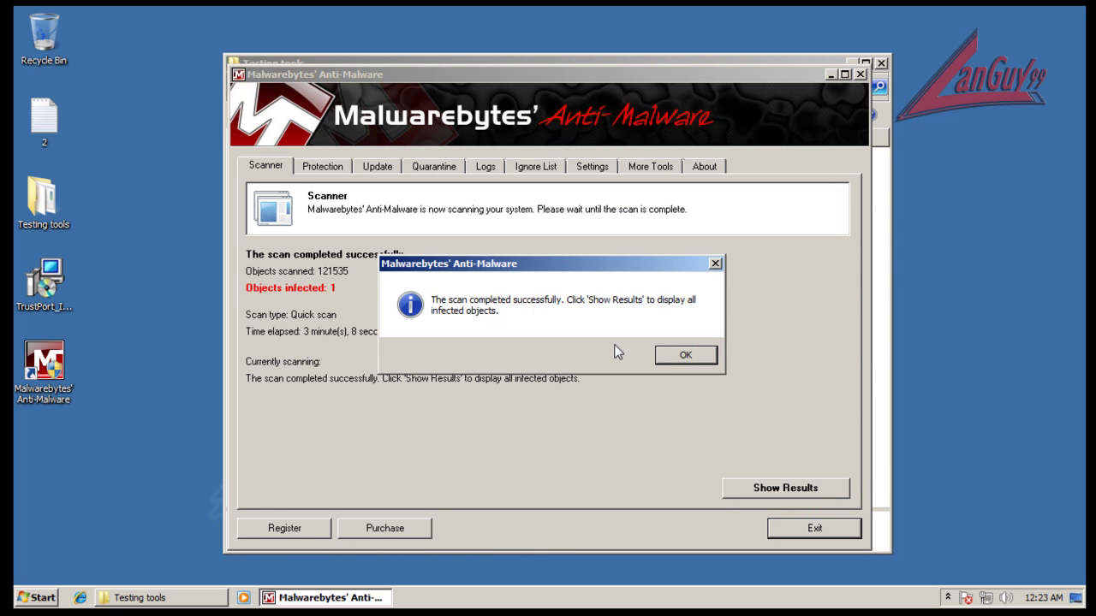
Step: Show the quick scan's results and remove the detected Hijack.Zones registry key
{"action": "left_click", "coordinate": [682, 356]}
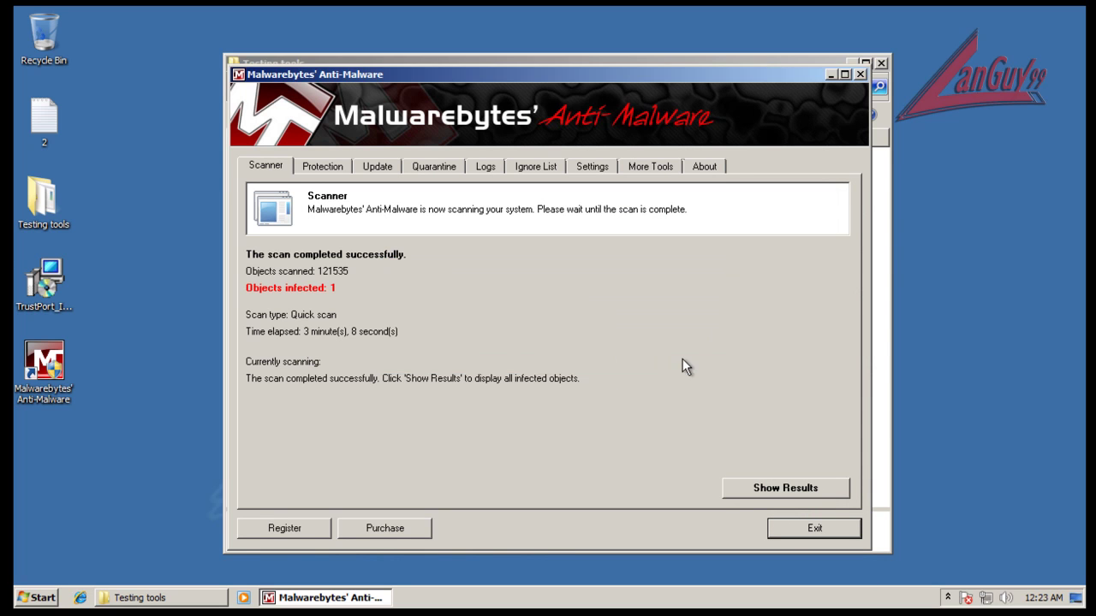
{"action": "left_click", "coordinate": [770, 488]}
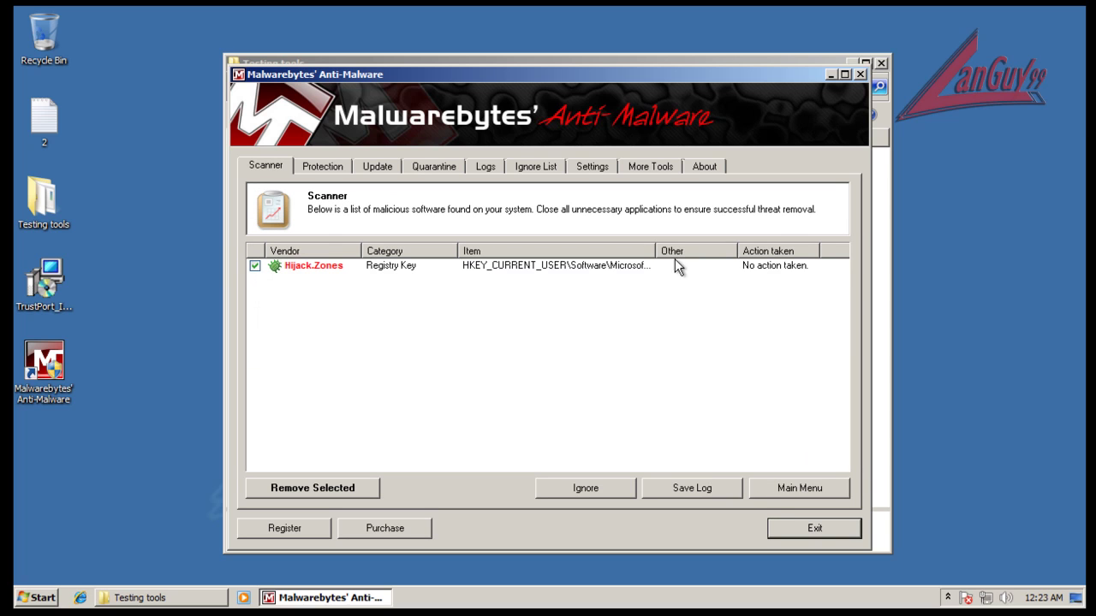
{"action": "left_click_drag", "start_coordinate": [655, 250], "coordinate": [931, 259]}
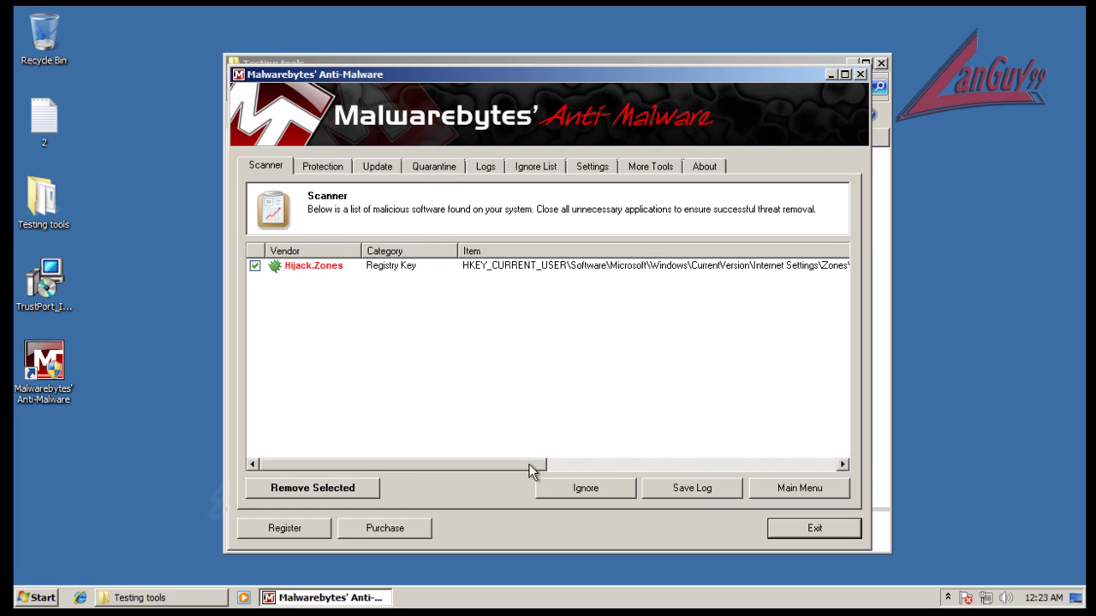
{"action": "left_click_drag", "start_coordinate": [529, 465], "coordinate": [563, 465]}
{"action": "left_click", "coordinate": [349, 490]}
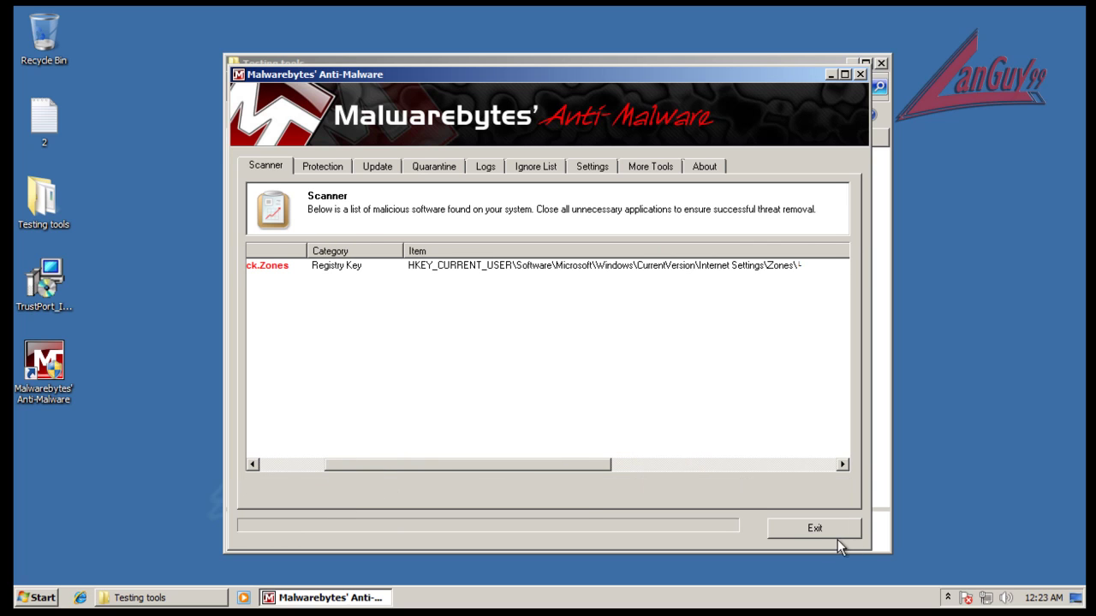
{"action": "key", "text": "Return"}
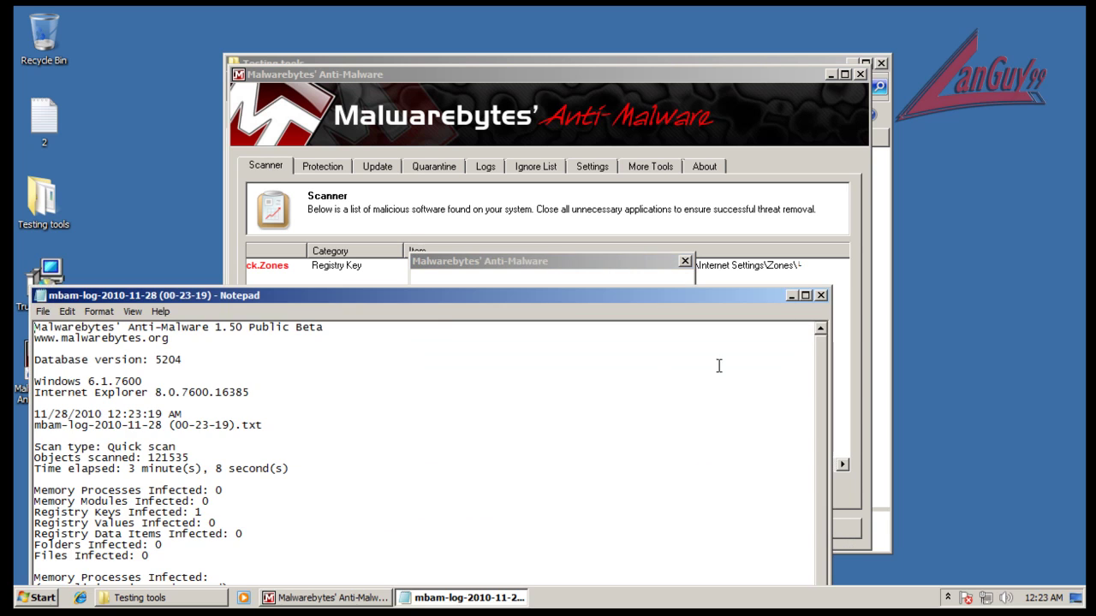
Step: Close the Notepad scan log, acknowledge the removal, and exit Malwarebytes' Anti-Malware
{"action": "left_click", "coordinate": [819, 293]}
{"action": "left_click", "coordinate": [656, 362]}
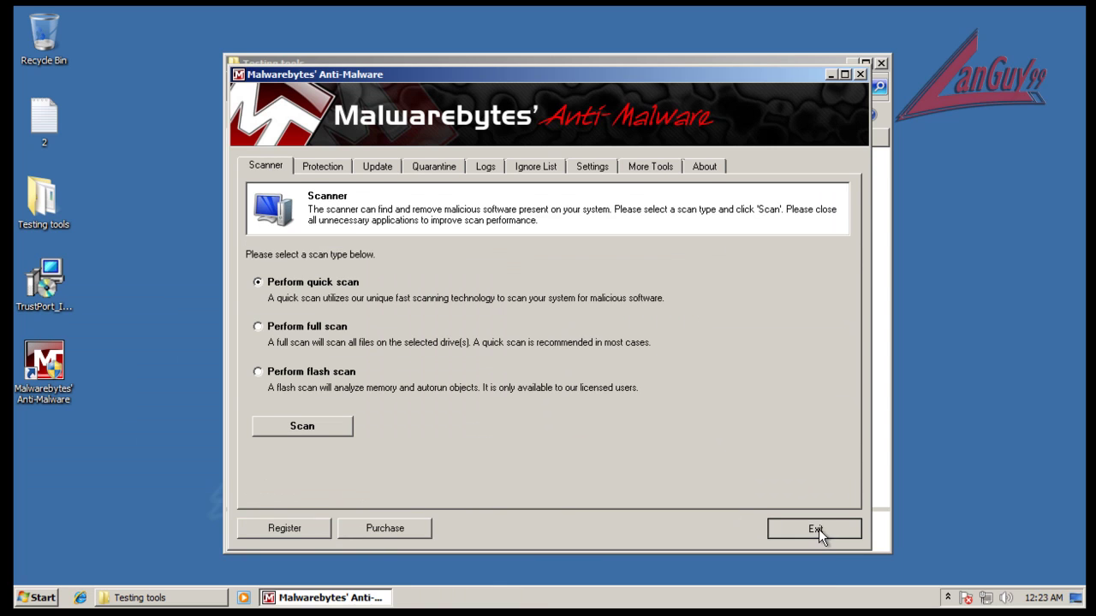
{"action": "left_click", "coordinate": [818, 529]}
{"action": "left_click", "coordinate": [590, 319]}
Step: Launch HitmanPro35 with UAC approval, let it scan 4,846 files without threats, then close it
{"action": "double_click", "coordinate": [423, 219]}
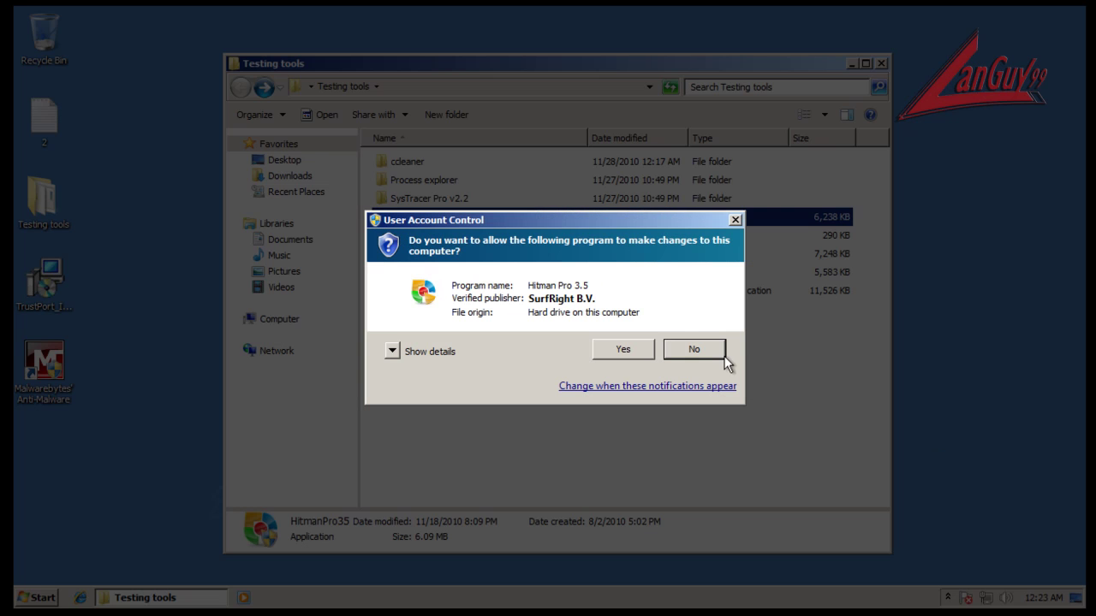
{"action": "left_click", "coordinate": [622, 349]}
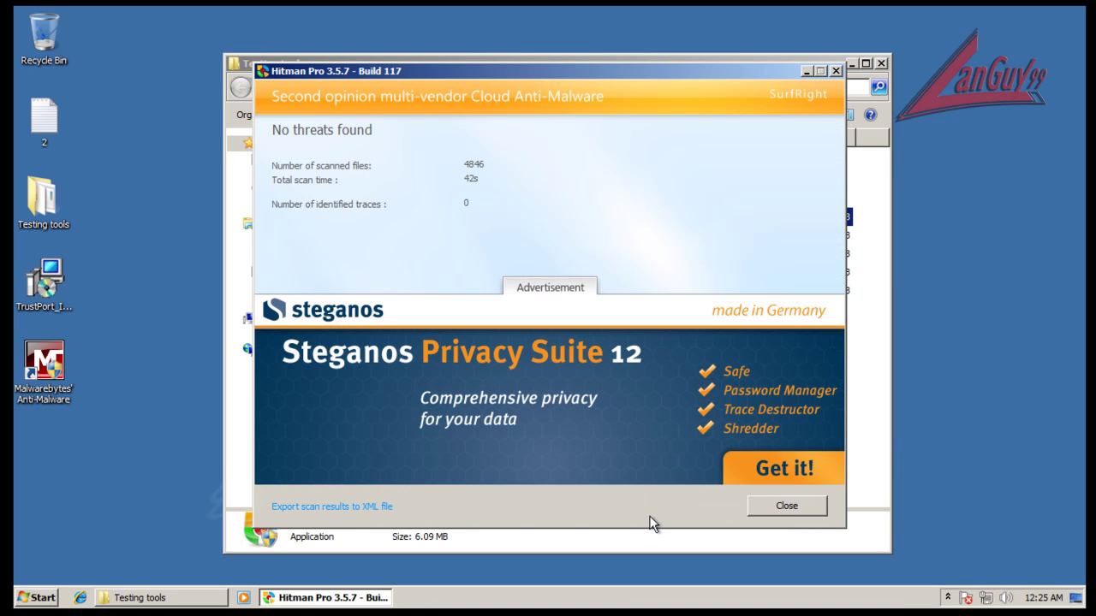
{"action": "left_click", "coordinate": [787, 506]}
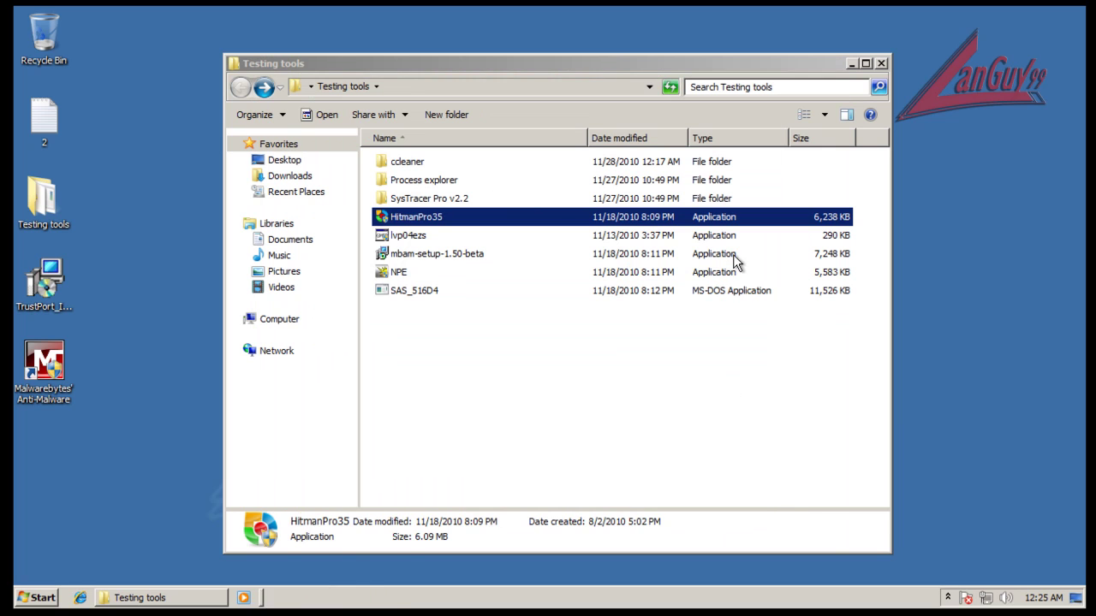
Step: Close the Testing tools folder and start Task Manager from the taskbar
{"action": "left_click", "coordinate": [882, 63]}
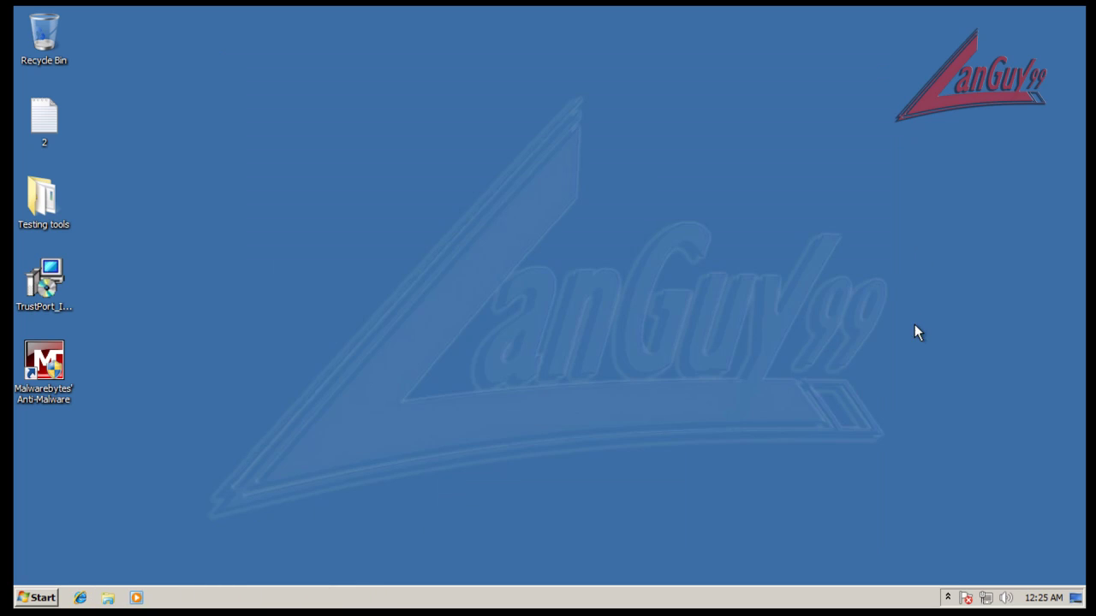
{"action": "left_click", "coordinate": [946, 599]}
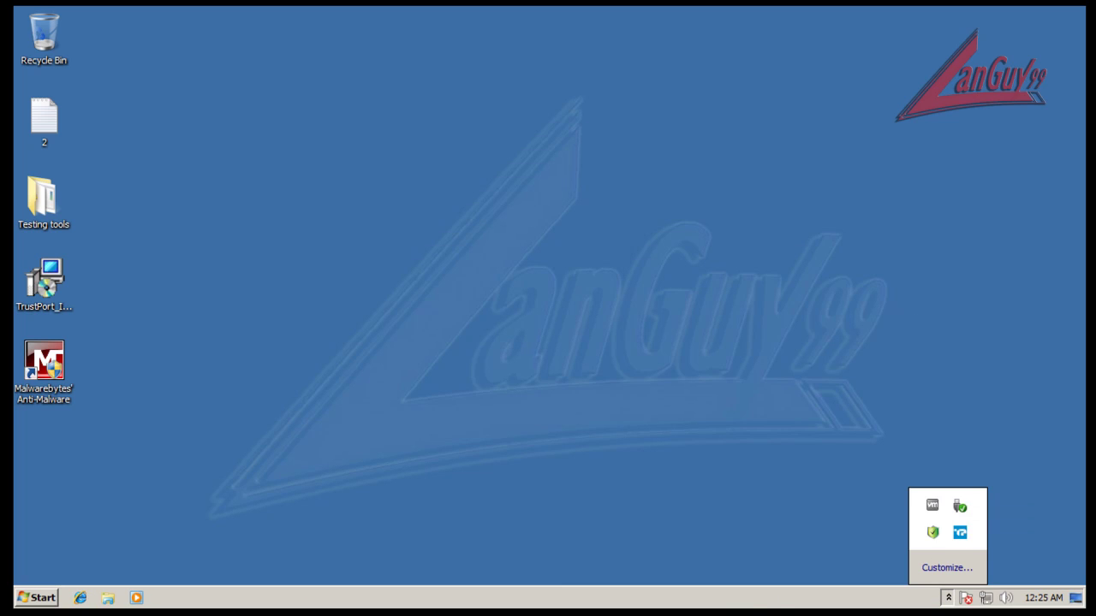
{"action": "right_click", "coordinate": [734, 596]}
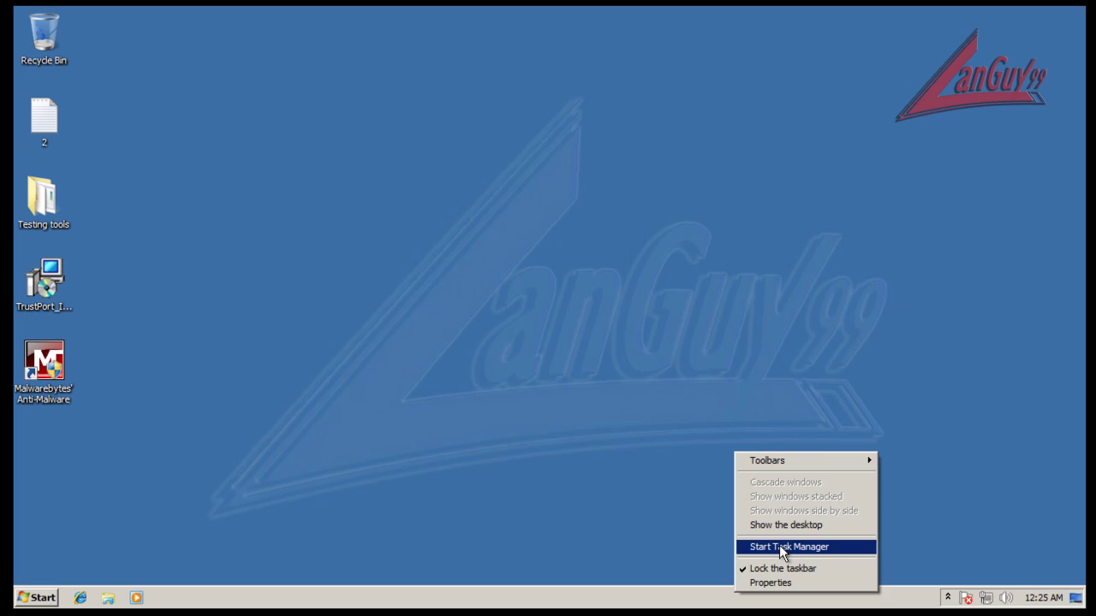
{"action": "left_click", "coordinate": [779, 546]}
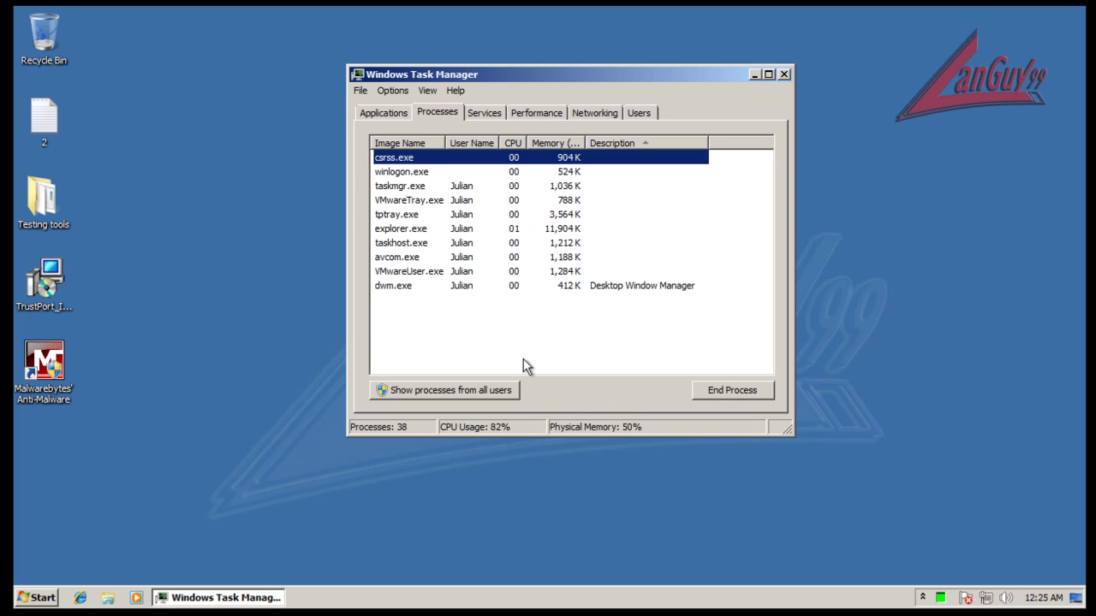
Step: Sort all users' 38 processes by Description, review TrustPort's services, then close Task Manager
{"action": "left_click", "coordinate": [505, 388]}
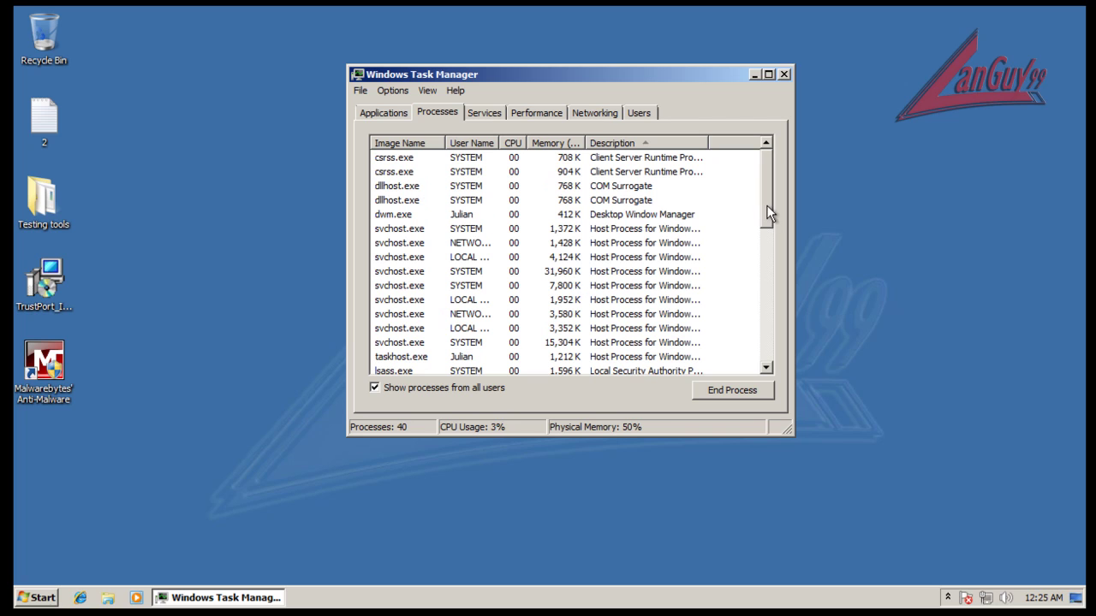
{"action": "left_click_drag", "start_coordinate": [766, 204], "coordinate": [766, 167]}
{"action": "left_click", "coordinate": [648, 145]}
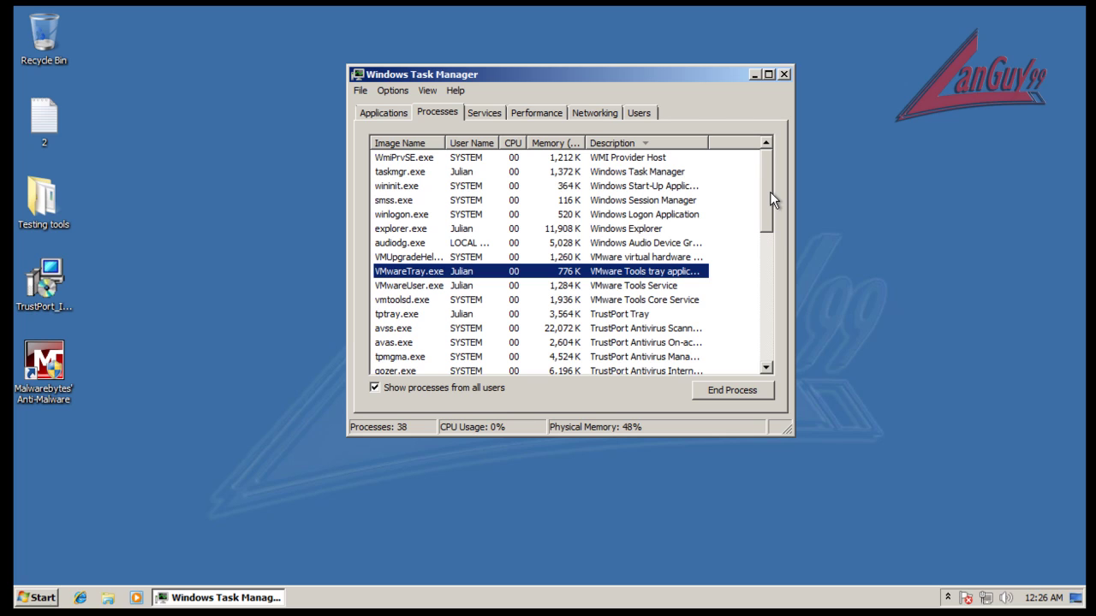
{"action": "left_click_drag", "start_coordinate": [767, 189], "coordinate": [771, 154]}
{"action": "left_click", "coordinate": [650, 143]}
{"action": "left_click", "coordinate": [650, 143]}
{"action": "scroll", "coordinate": [631, 283], "scroll_direction": "down", "scroll_amount": 1}
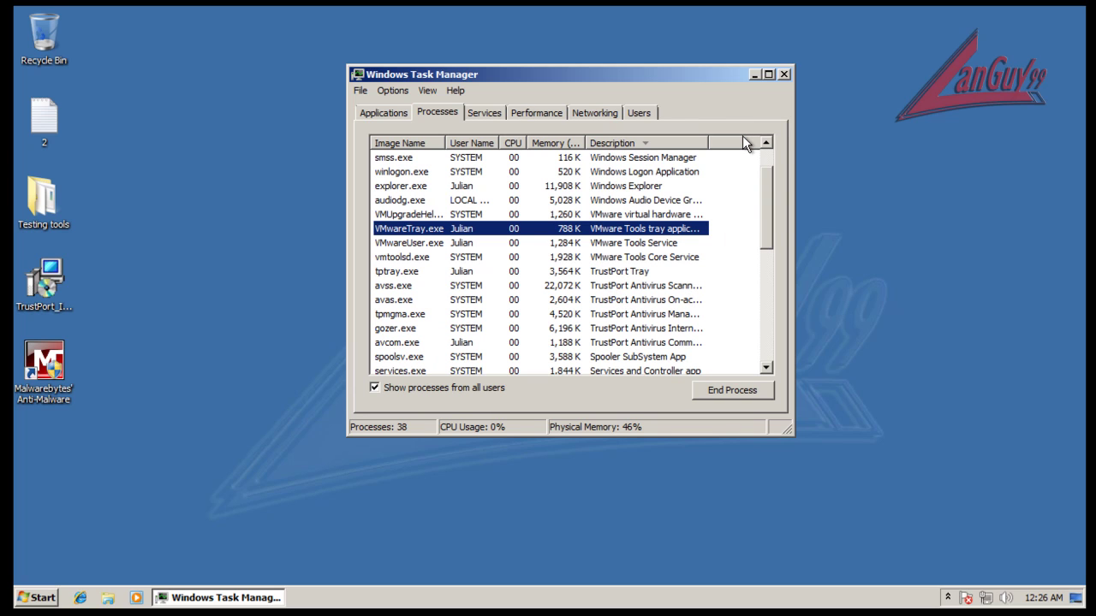
{"action": "left_click", "coordinate": [783, 75]}
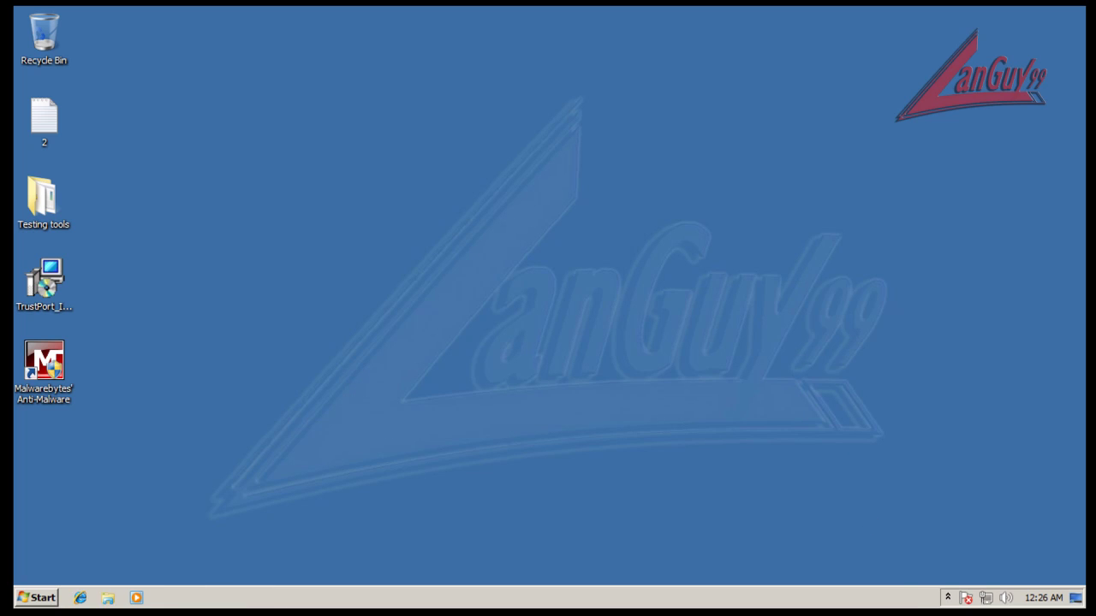
{"action": "left_click", "coordinate": [948, 597]}
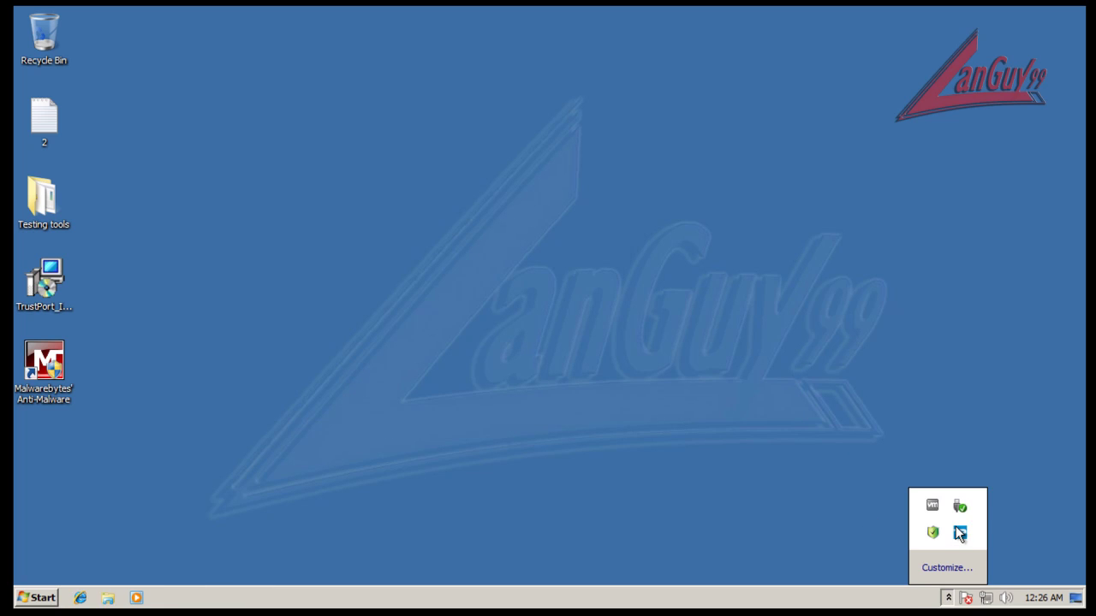
{"action": "left_click", "coordinate": [785, 463]}
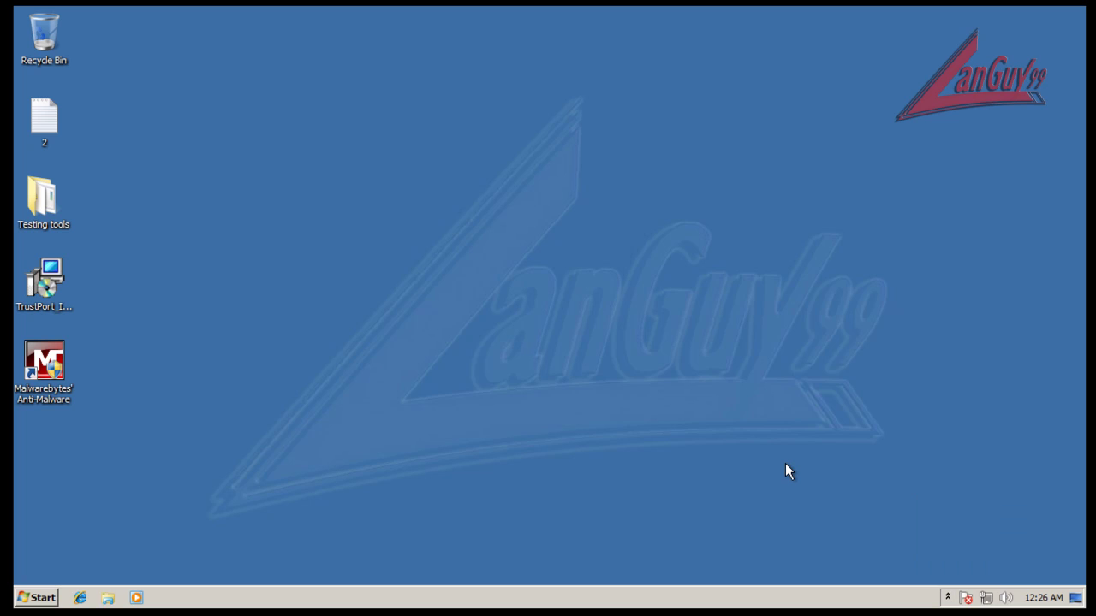